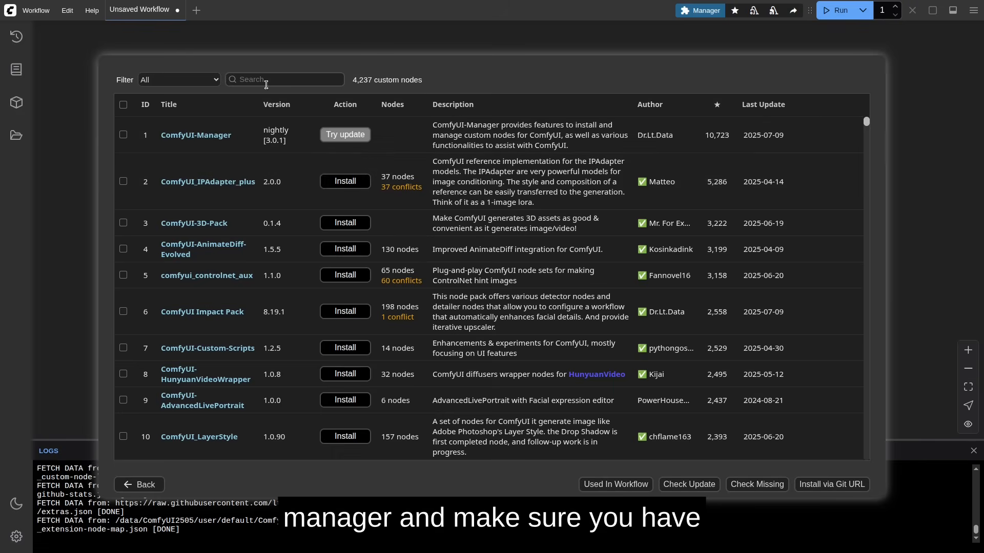
Step: Search the custom nodes for "seedvr" and check the ComfyUI-SeedVR2_VideoUpscaler entry, leaving it unselected
{"action": "left_click", "coordinate": [291, 80]}
{"action": "type", "text": "seedvr"}
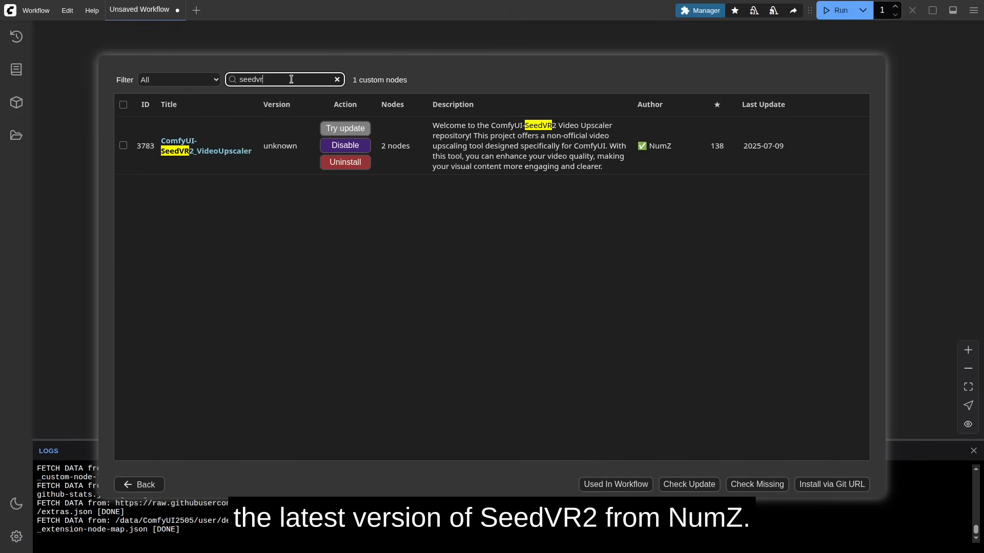
{"action": "left_click", "coordinate": [123, 148]}
{"action": "left_click", "coordinate": [124, 148]}
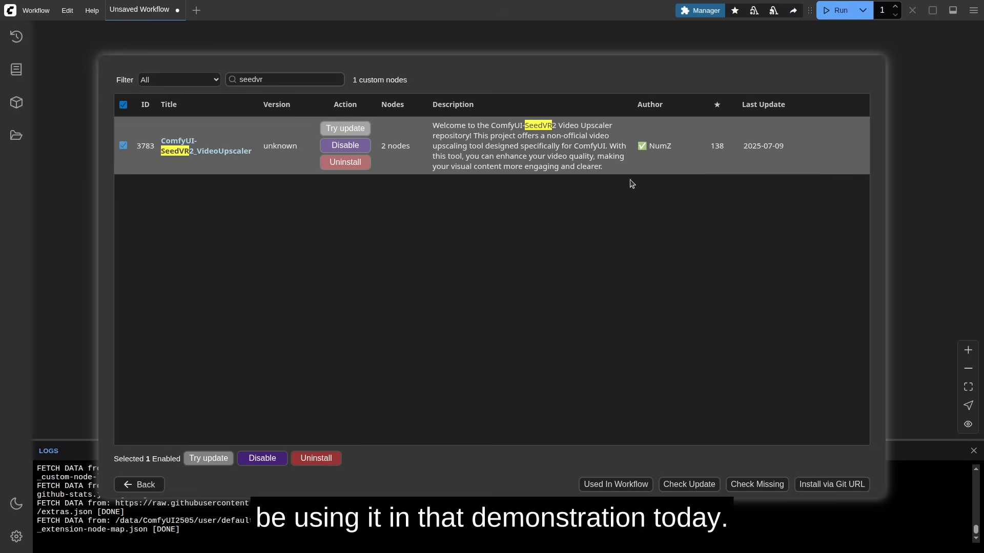
{"action": "left_click", "coordinate": [123, 146]}
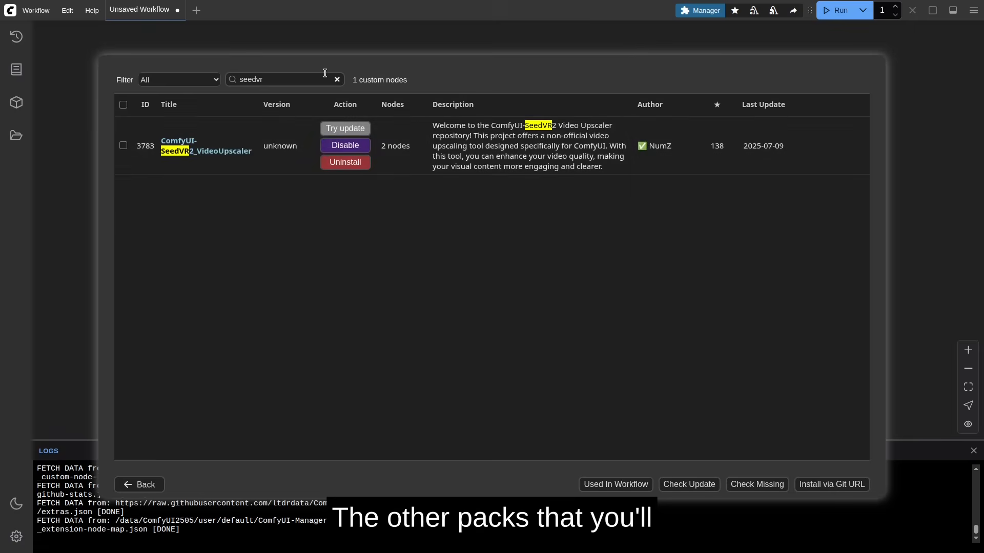
Step: Search the custom nodes for "video helper" to check the ComfyUI-VideoHelperSuite pack
{"action": "double_click", "coordinate": [325, 73]}
{"action": "type", "text": "vide"}
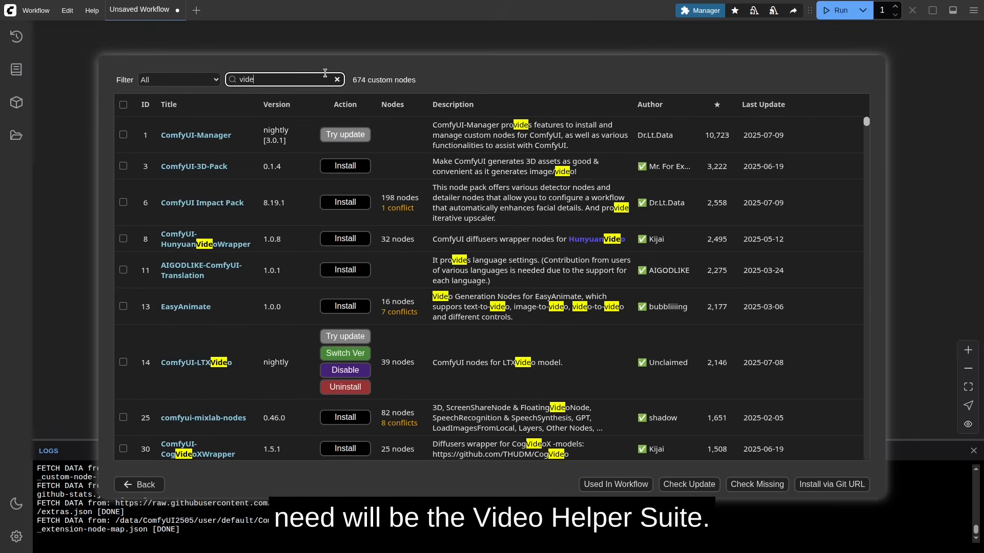
{"action": "type", "text": "o helper"}
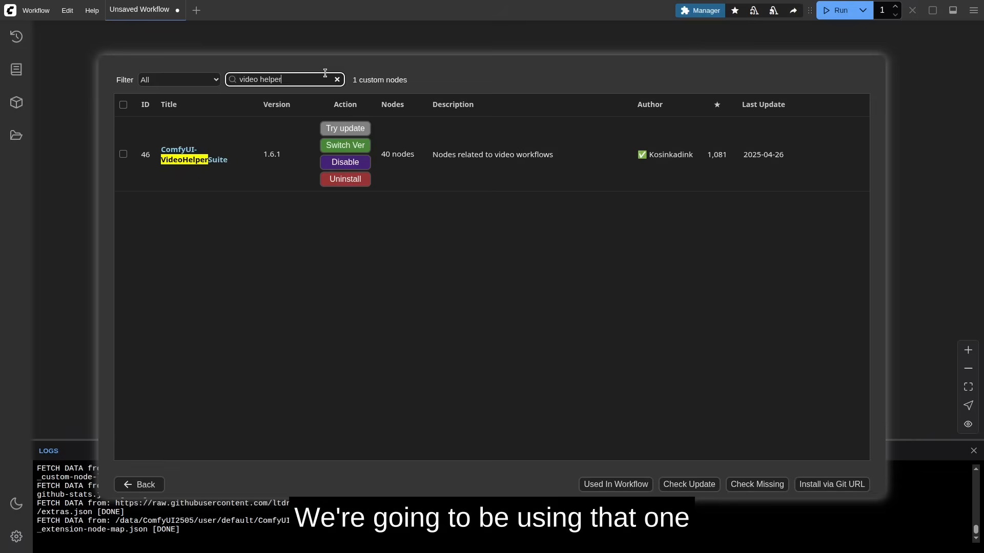
Step: Look up the CoCoTools_IO pack among the custom nodes and return to the empty workflow canvas
{"action": "triple_click", "coordinate": [292, 82]}
{"action": "type", "text": "coco"}
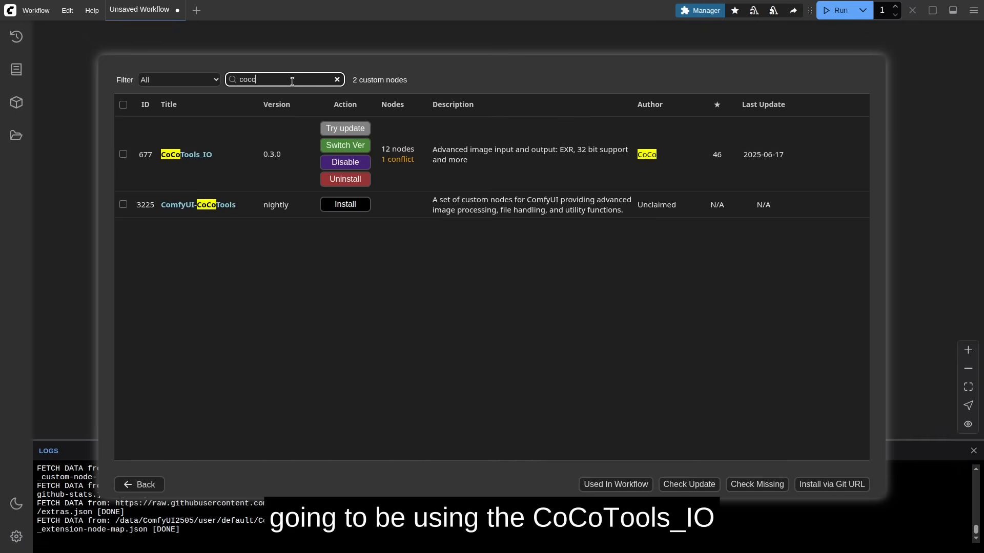
{"action": "type", "text": "Tools_iO"}
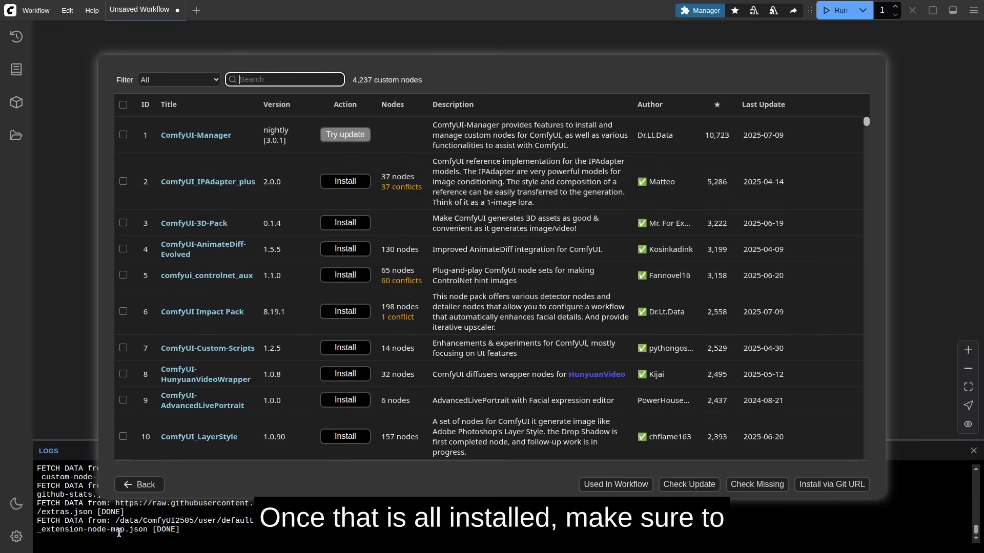
{"action": "left_click", "coordinate": [150, 483]}
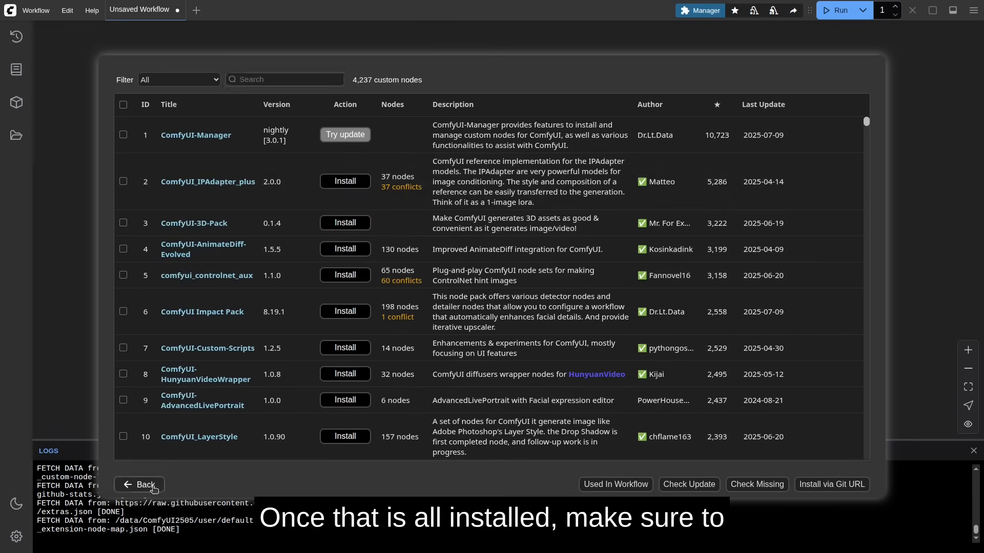
{"action": "left_click", "coordinate": [512, 392]}
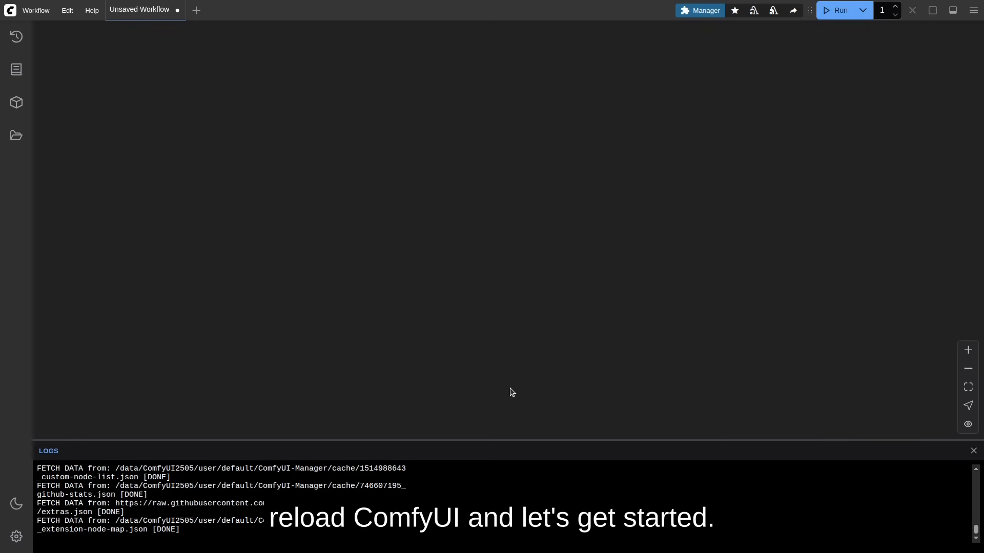
Step: Add a Load Video (Upload) node from Video Helper Suite to the empty canvas
{"action": "double_click", "coordinate": [463, 209]}
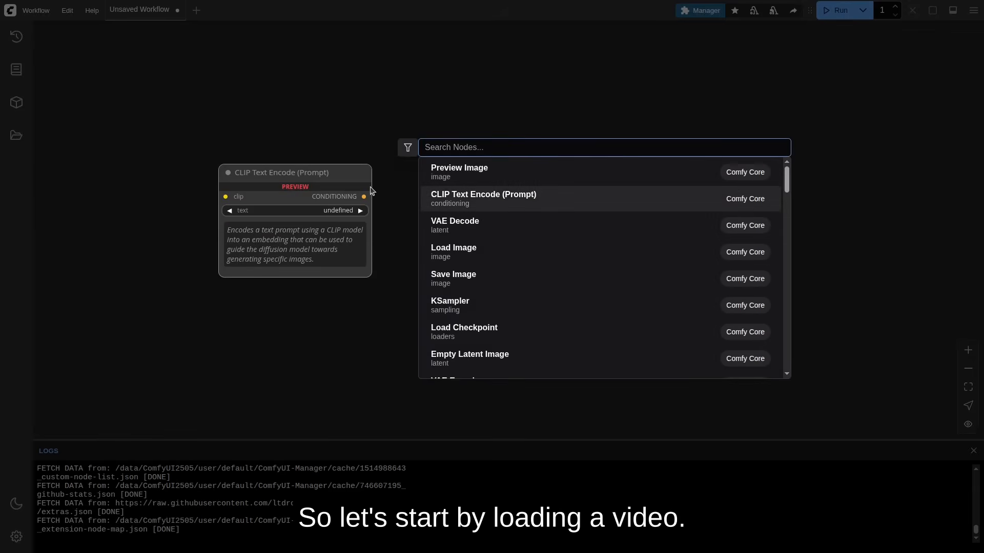
{"action": "type", "text": "load video up"}
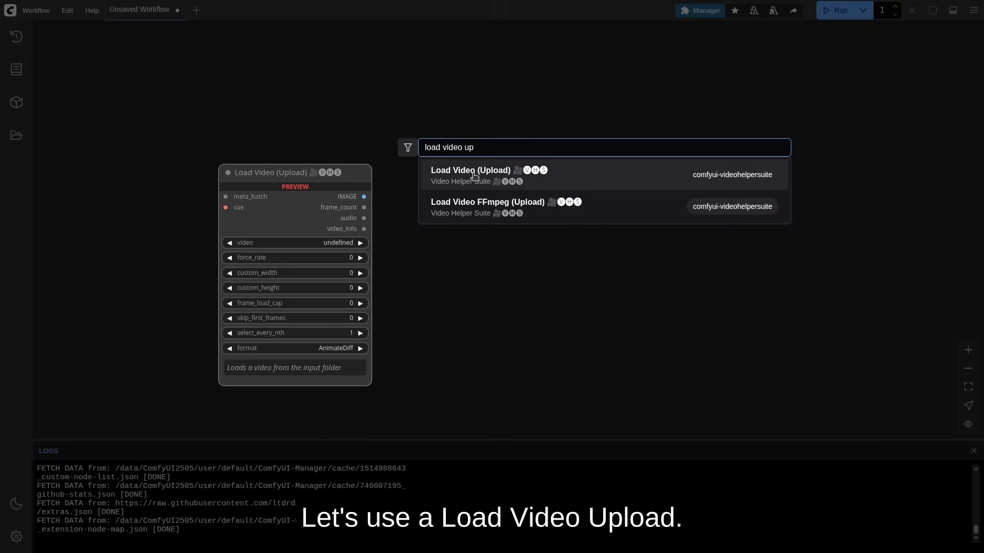
{"action": "left_click", "coordinate": [474, 176]}
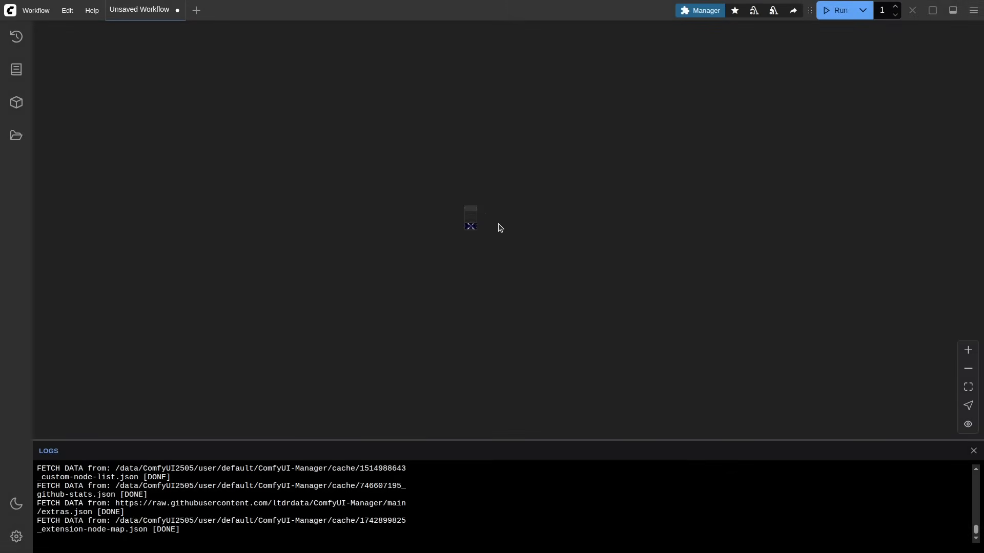
Step: Choose Eyes_212x120.mp4 as the source video in the Load Video (Upload) node
{"action": "scroll", "coordinate": [499, 226], "scroll_direction": "up", "scroll_amount": 10}
{"action": "scroll", "coordinate": [533, 262], "scroll_direction": "down", "scroll_amount": 1}
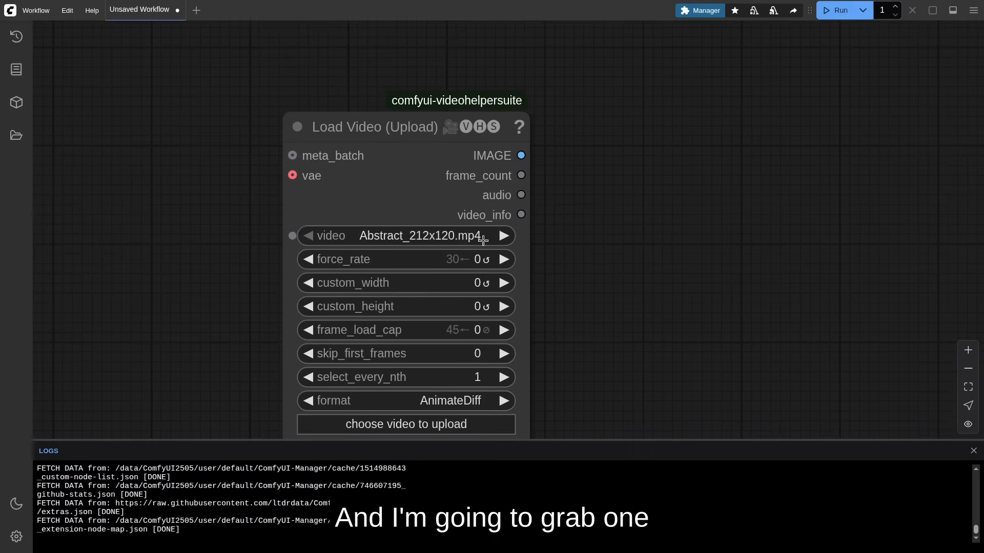
{"action": "left_click", "coordinate": [474, 236]}
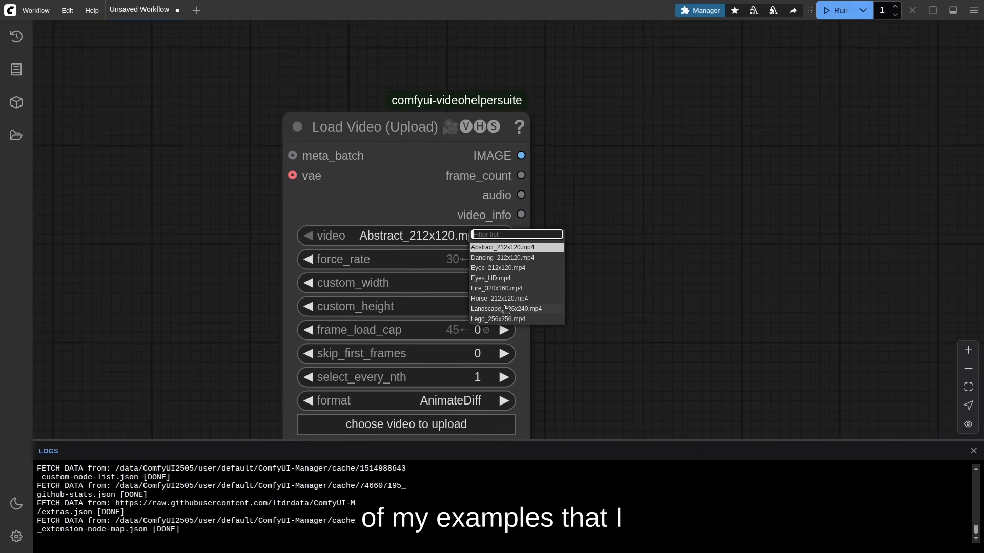
{"action": "left_click", "coordinate": [510, 273]}
Step: Enlarge the Load Video (Upload) node and examine its video preview up close
{"action": "scroll", "coordinate": [615, 292], "scroll_direction": "down", "scroll_amount": 5}
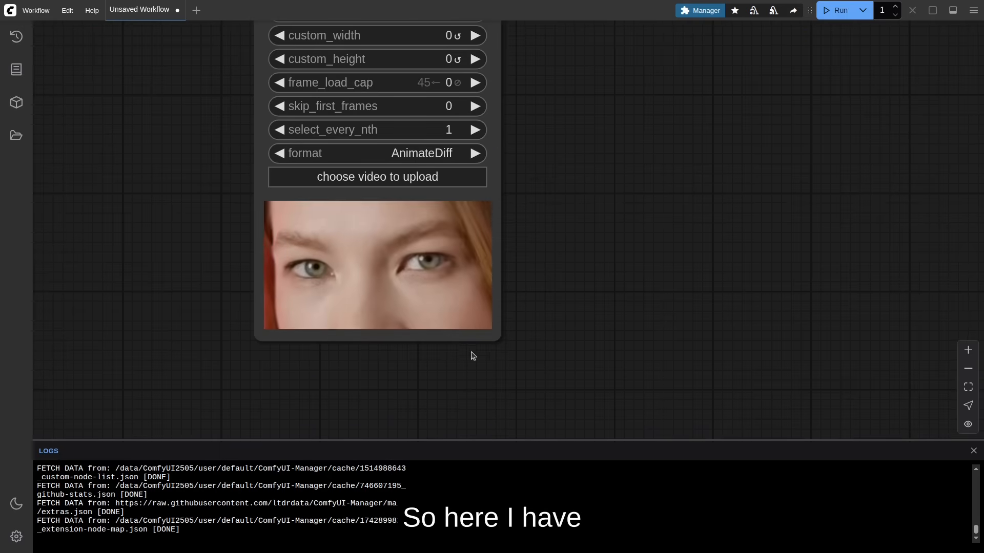
{"action": "left_click_drag", "start_coordinate": [494, 337], "coordinate": [779, 489]}
{"action": "scroll", "coordinate": [184, 189], "scroll_direction": "down", "scroll_amount": 9}
{"action": "scroll", "coordinate": [342, 295], "scroll_direction": "up", "scroll_amount": 11}
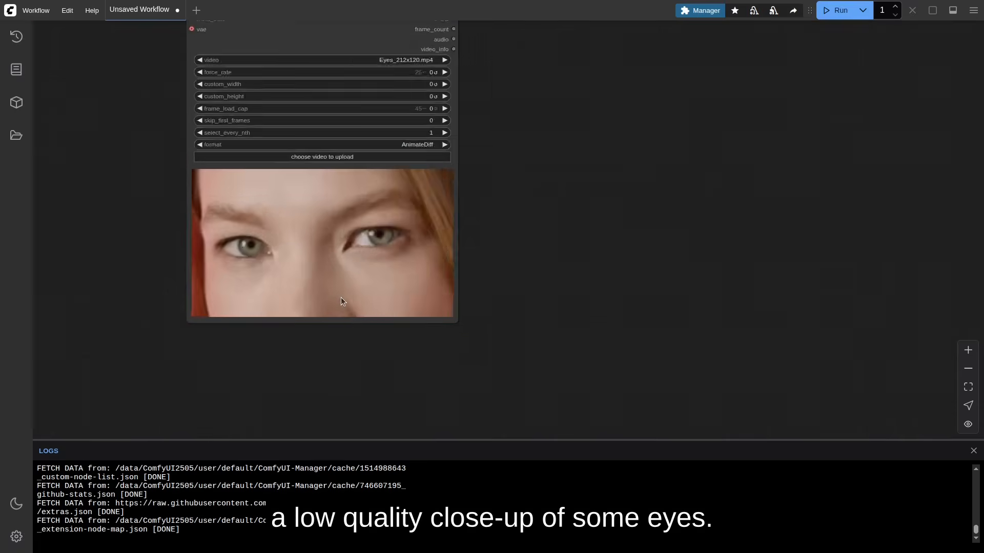
{"action": "scroll", "coordinate": [451, 154], "scroll_direction": "down", "scroll_amount": 5}
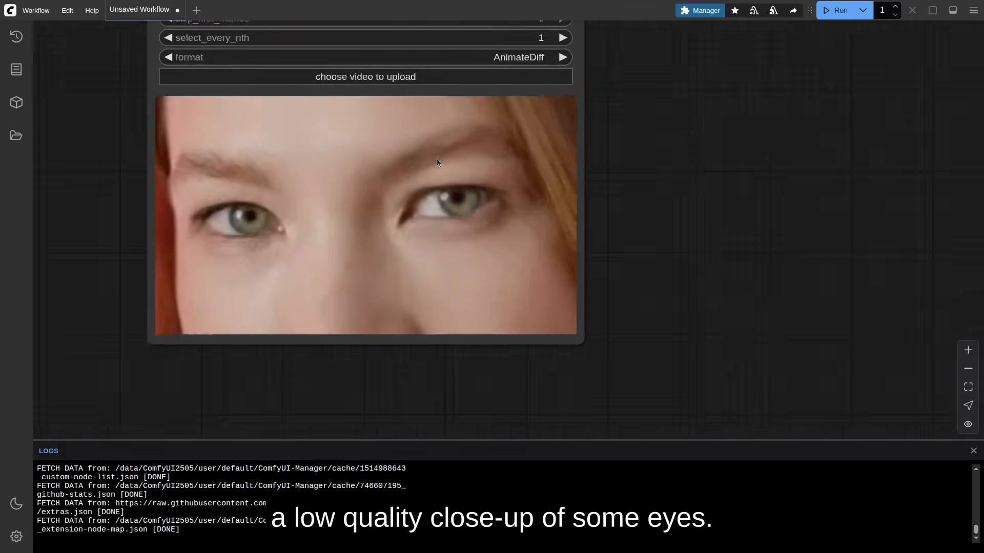
Step: Set frame_load_cap to 1 in the Load Video (Upload) node
{"action": "left_click_drag", "start_coordinate": [660, 32], "coordinate": [484, 157]}
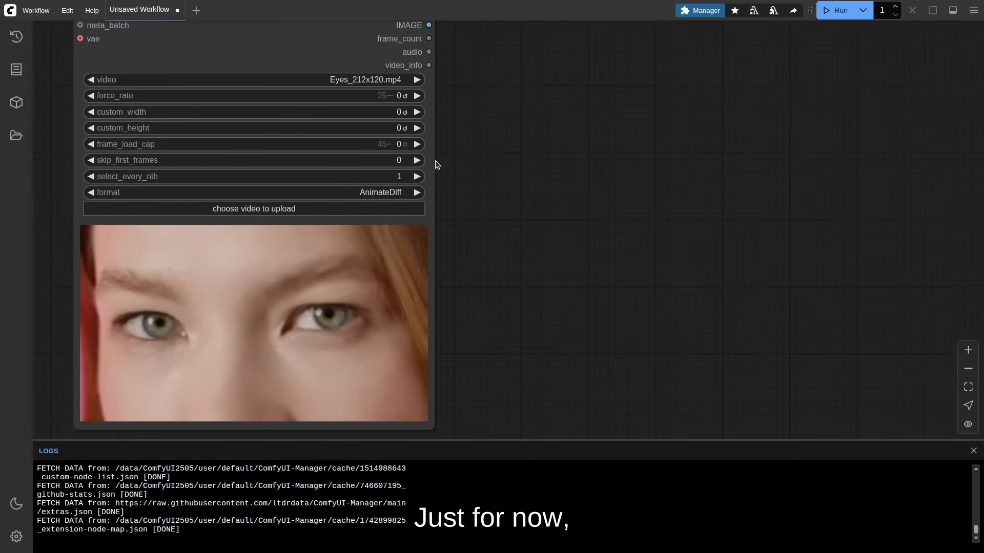
{"action": "left_click", "coordinate": [397, 159]}
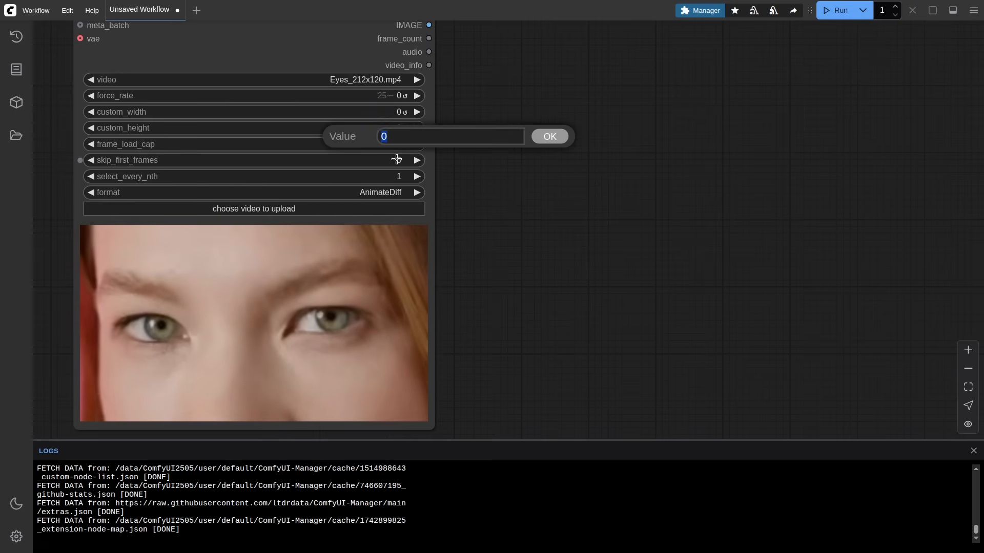
{"action": "type", "text": "1"}
{"action": "key", "text": "Return"}
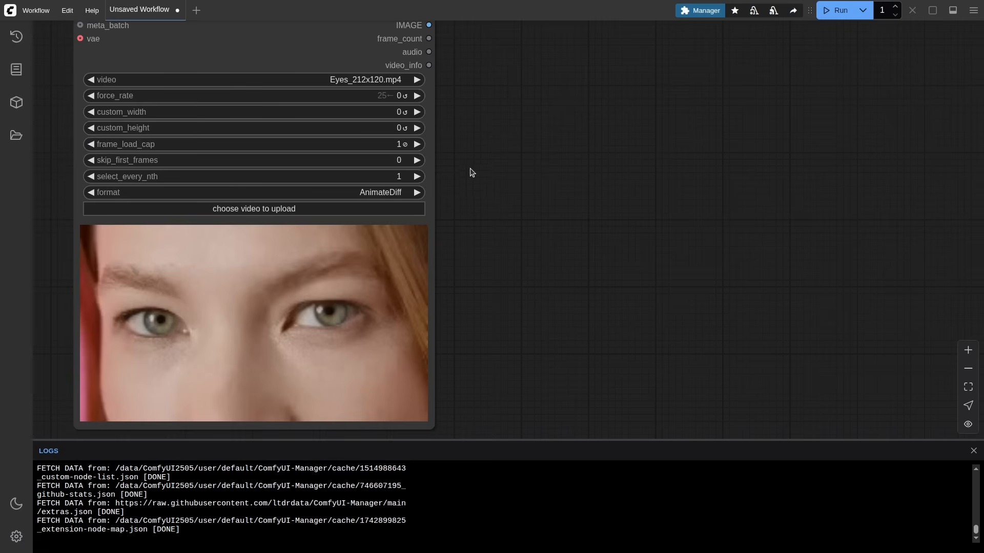
Step: Add a SeedVR2 Video Upscaler node beside the video loader and connect the loader's IMAGE output to its images input
{"action": "double_click", "coordinate": [459, 125]}
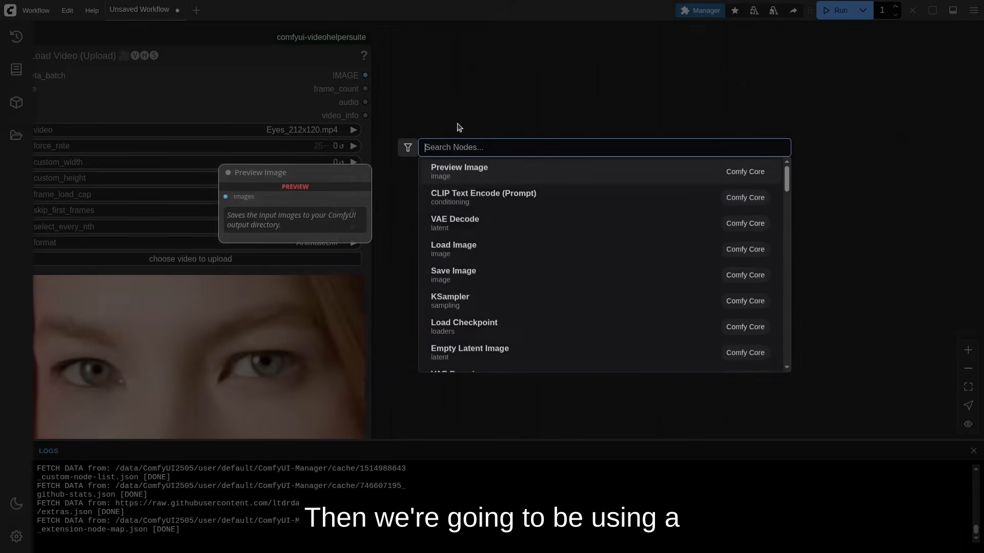
{"action": "type", "text": "seedvr"}
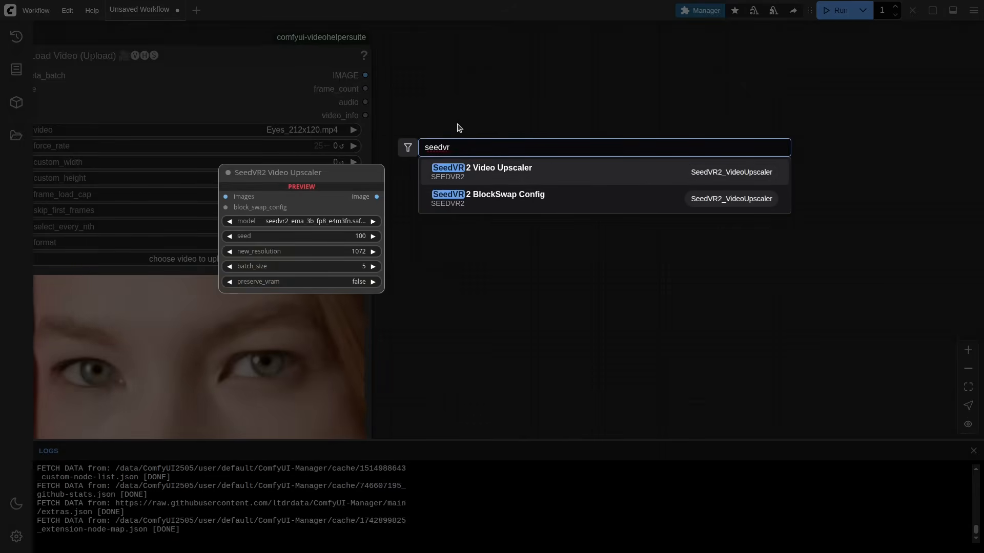
{"action": "left_click", "coordinate": [520, 176]}
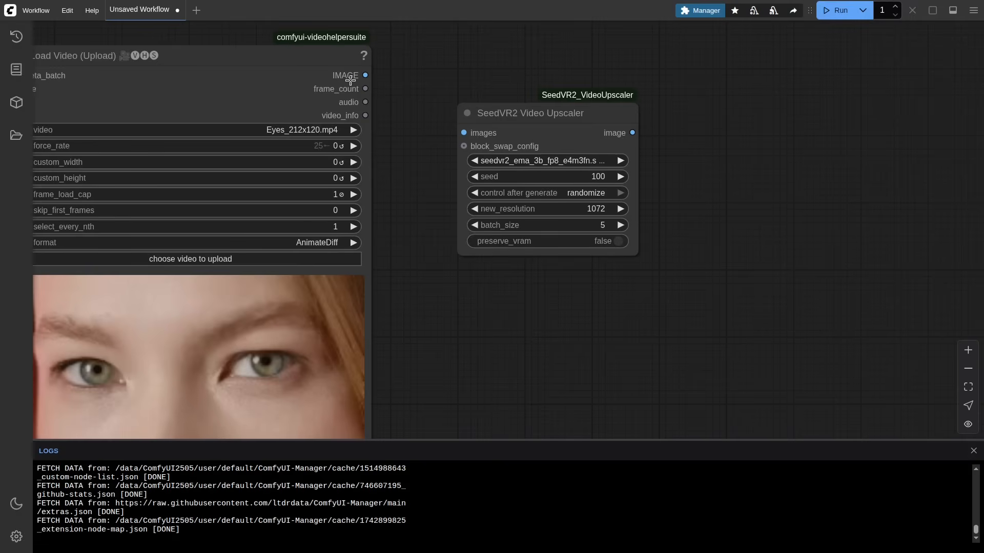
{"action": "left_click_drag", "start_coordinate": [365, 76], "coordinate": [464, 133]}
{"action": "left_click_drag", "start_coordinate": [528, 113], "coordinate": [628, 118]}
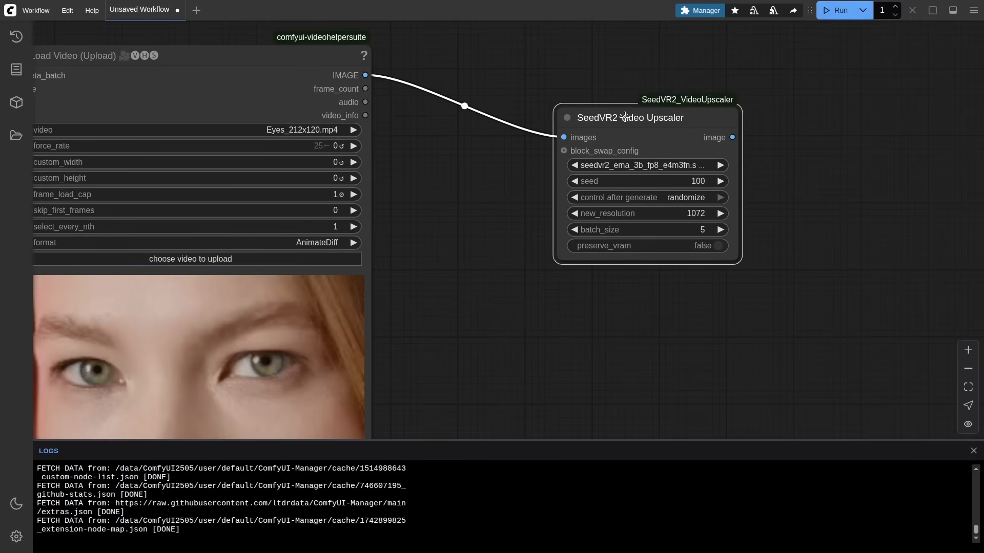
Step: Add a Video Combine node beside the upscaler and connect the upscaler's image output to its images input
{"action": "left_click_drag", "start_coordinate": [806, 142], "coordinate": [666, 143]}
{"action": "double_click", "coordinate": [667, 143]}
{"action": "type", "text": "videoc"}
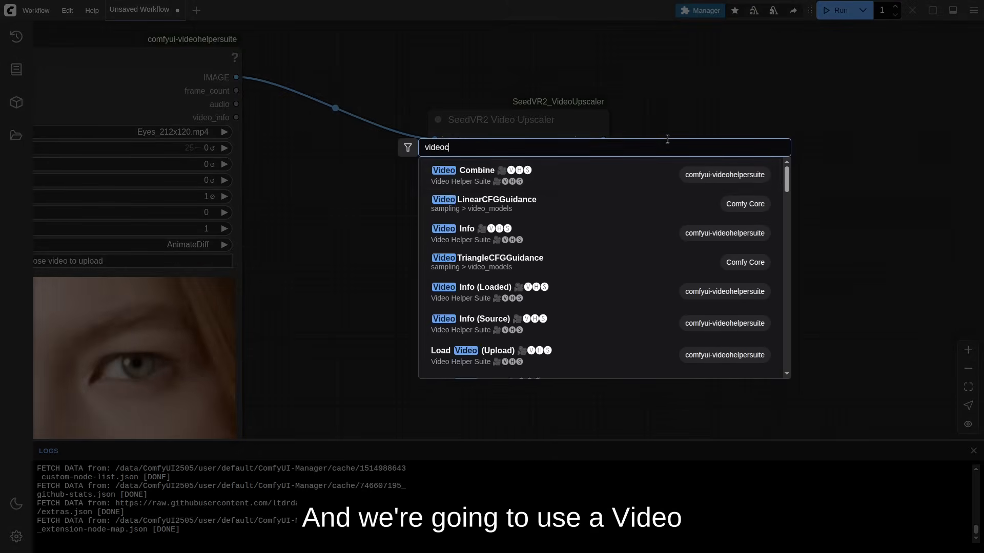
{"action": "key", "text": "BackSpace"}
{"action": "key", "text": "Return"}
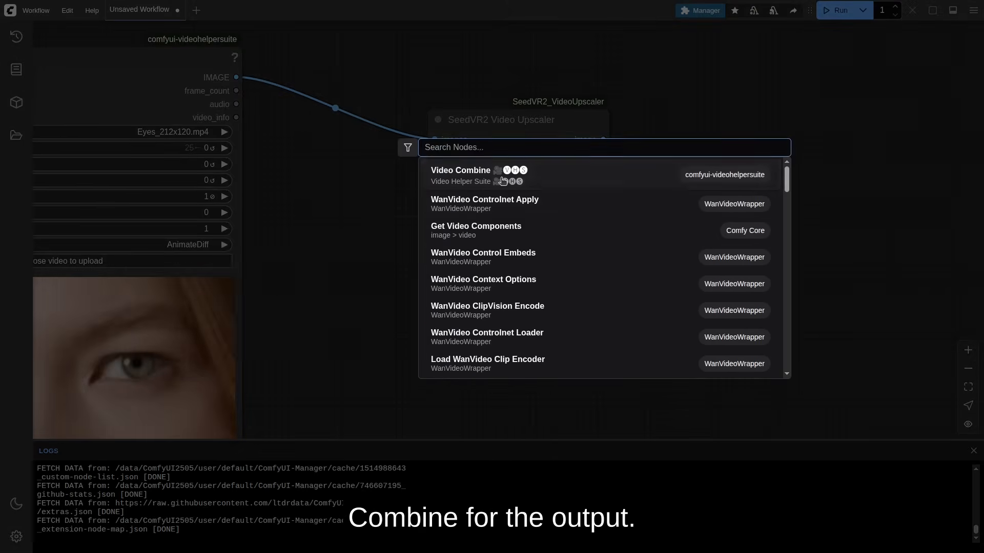
{"action": "left_click_drag", "start_coordinate": [604, 139], "coordinate": [674, 148]}
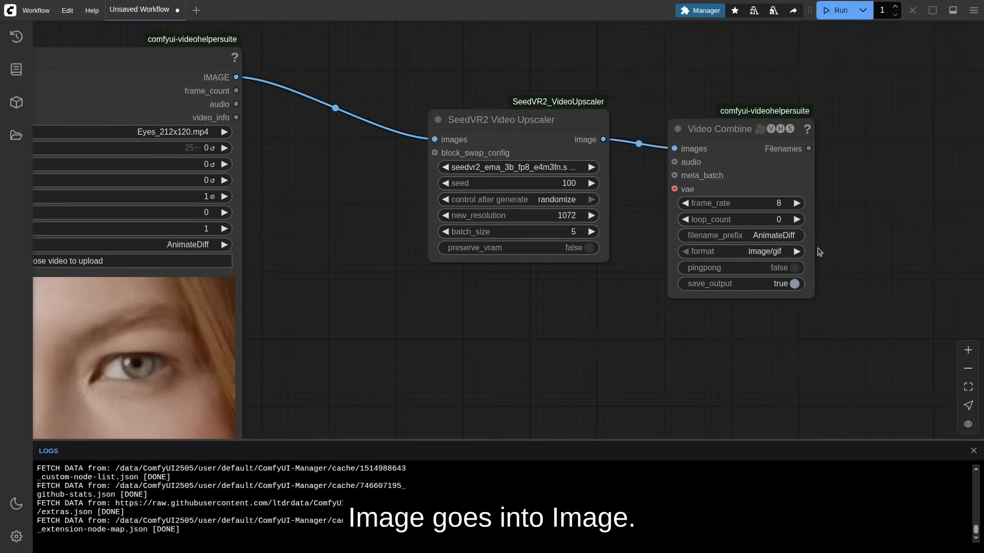
Step: Set frame_rate to 25 in the Video Combine node
{"action": "left_click", "coordinate": [781, 200]}
{"action": "type", "text": "2"}
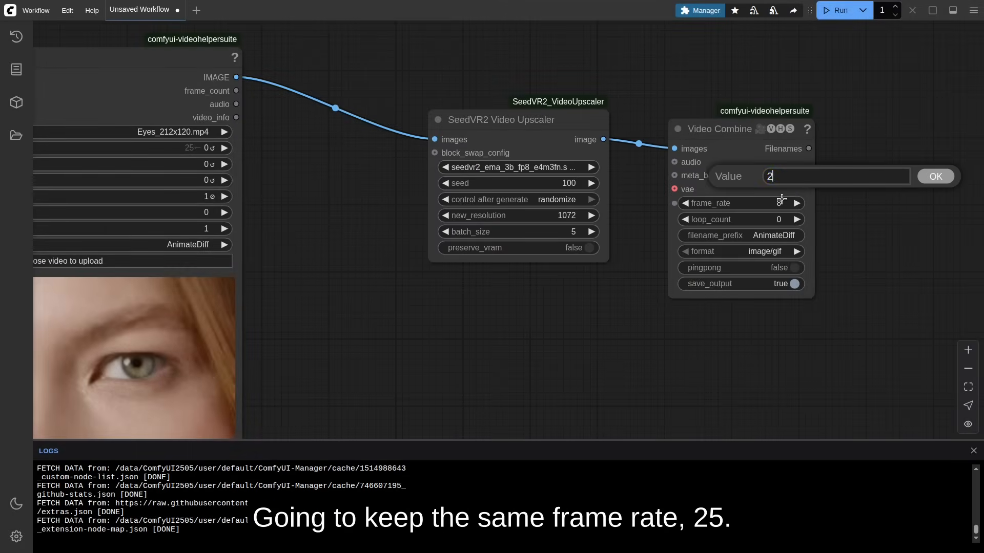
{"action": "type", "text": "5"}
{"action": "key", "text": "Return"}
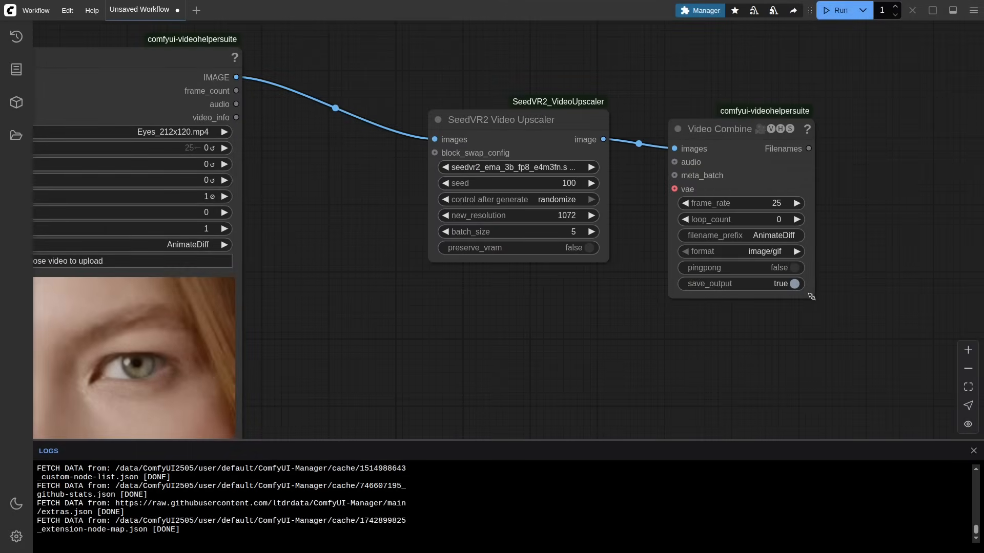
Step: Enlarge the Video Combine node and set its output format to video/h264-mp4
{"action": "left_click_drag", "start_coordinate": [811, 297], "coordinate": [981, 353]}
{"action": "left_click", "coordinate": [954, 251]}
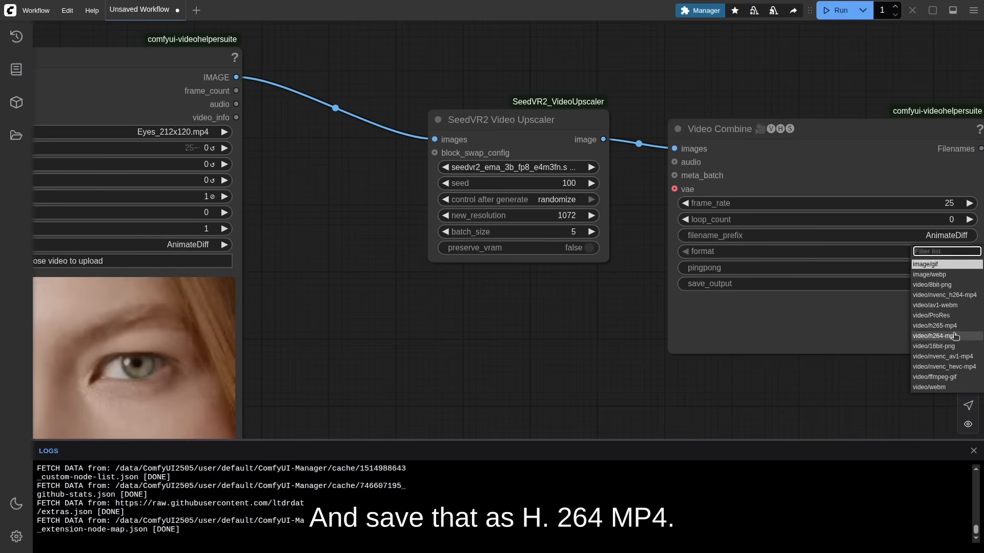
{"action": "left_click", "coordinate": [936, 336]}
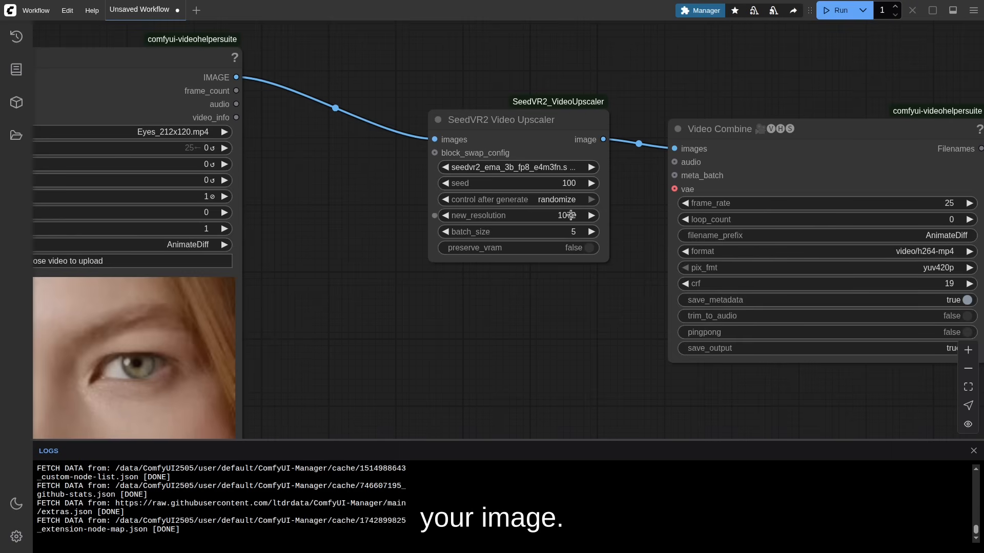
Step: Set new_resolution to 480 in the SeedVR2 Video Upscaler node
{"action": "left_click_drag", "start_coordinate": [337, 307], "coordinate": [560, 276]}
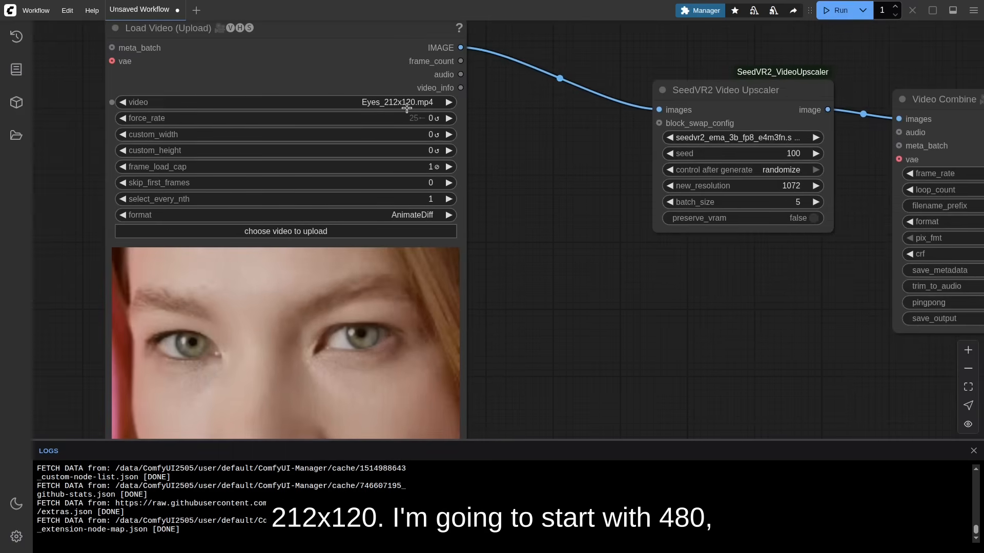
{"action": "left_click", "coordinate": [793, 186]}
{"action": "type", "text": "48"}
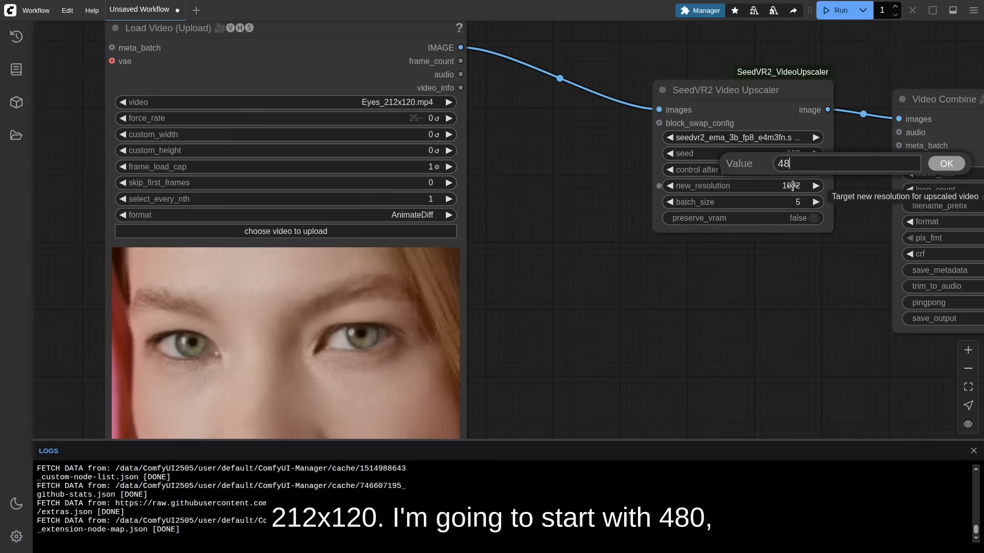
{"action": "type", "text": "0"}
{"action": "key", "text": "Return"}
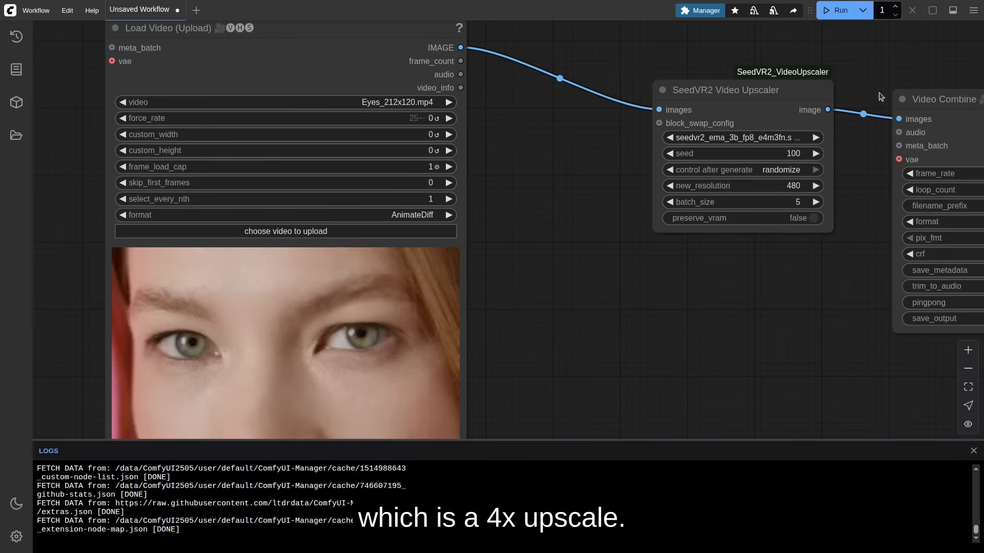
{"action": "left_click_drag", "start_coordinate": [848, 158], "coordinate": [498, 112]}
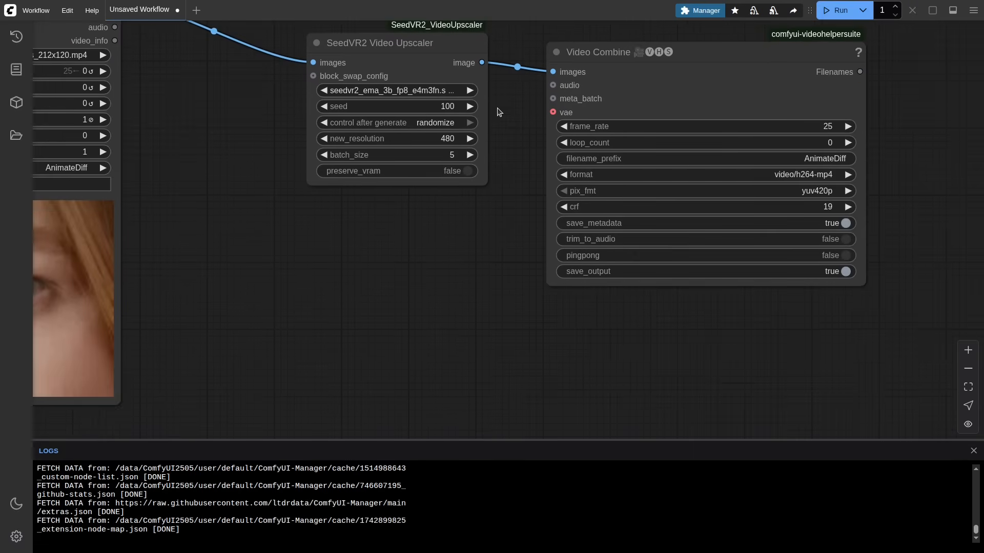
Step: Try to run the upscaling workflow with preserve_vram turned off
{"action": "left_click", "coordinate": [840, 11]}
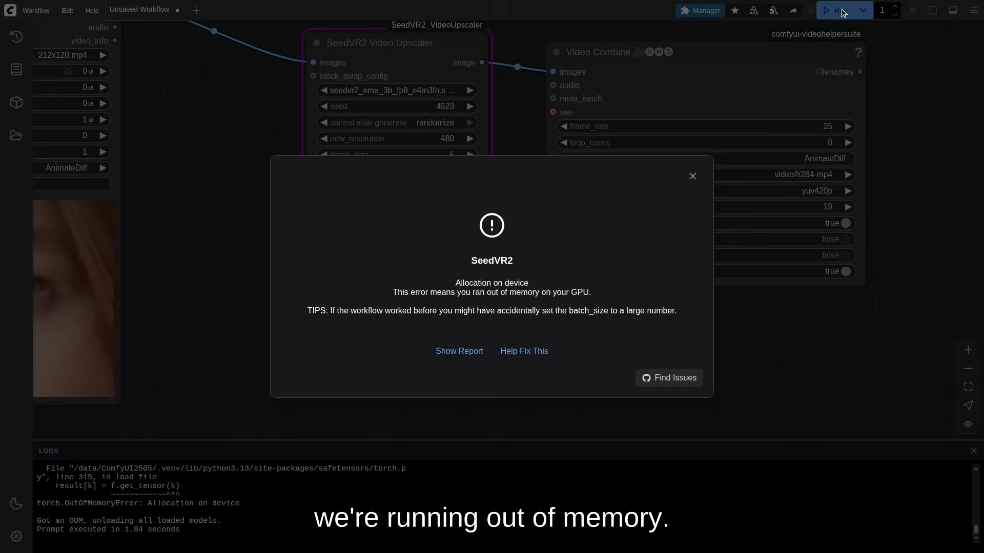
{"action": "left_click", "coordinate": [693, 178]}
Step: Move the SeedVR2 Video Upscaler node closer to the Load Video node and widen it enough to show the full model name
{"action": "left_click_drag", "start_coordinate": [508, 238], "coordinate": [782, 285]}
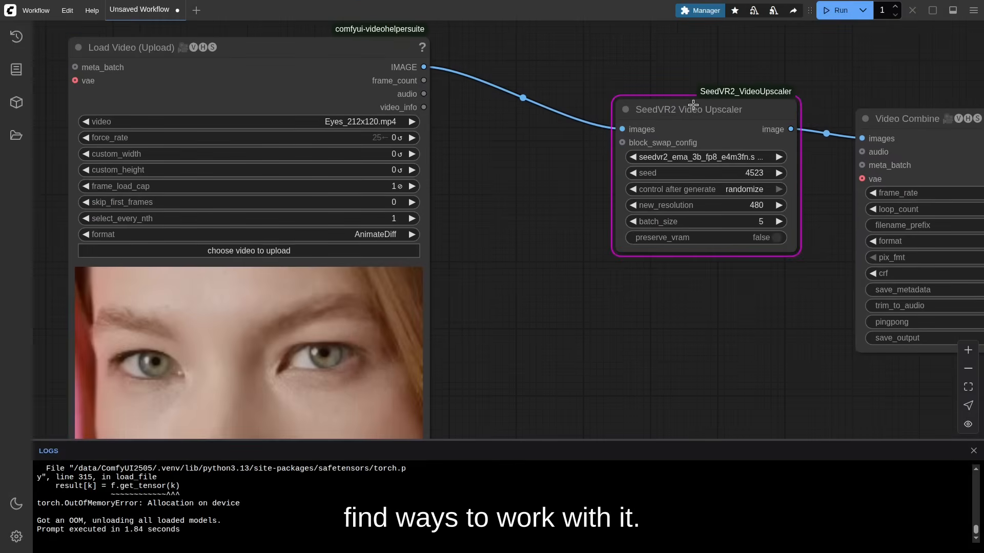
{"action": "left_click_drag", "start_coordinate": [694, 106], "coordinate": [634, 95]}
{"action": "left_click_drag", "start_coordinate": [734, 236], "coordinate": [813, 258]}
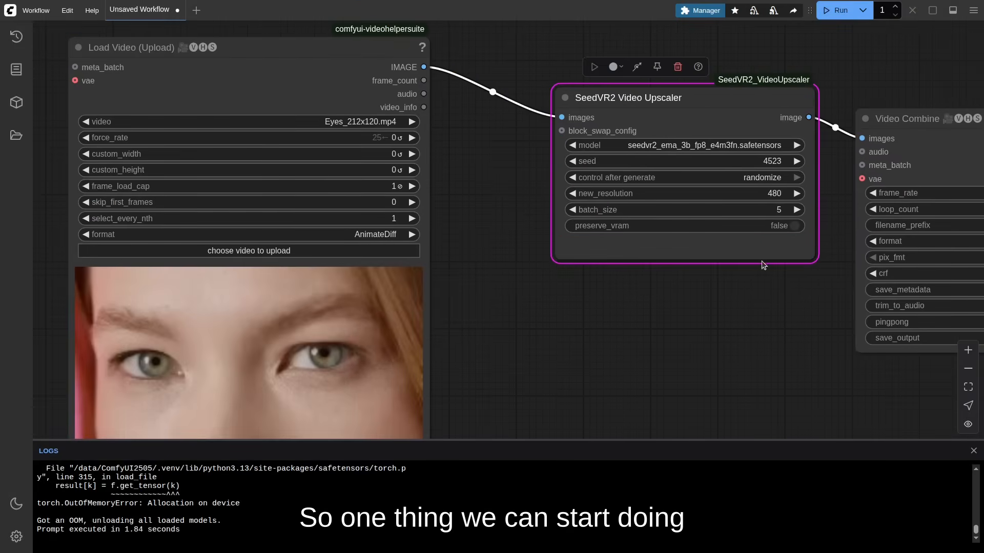
Step: Turn on preserve_vram in the SeedVR2 Video Upscaler node and run the workflow
{"action": "left_click", "coordinate": [781, 226]}
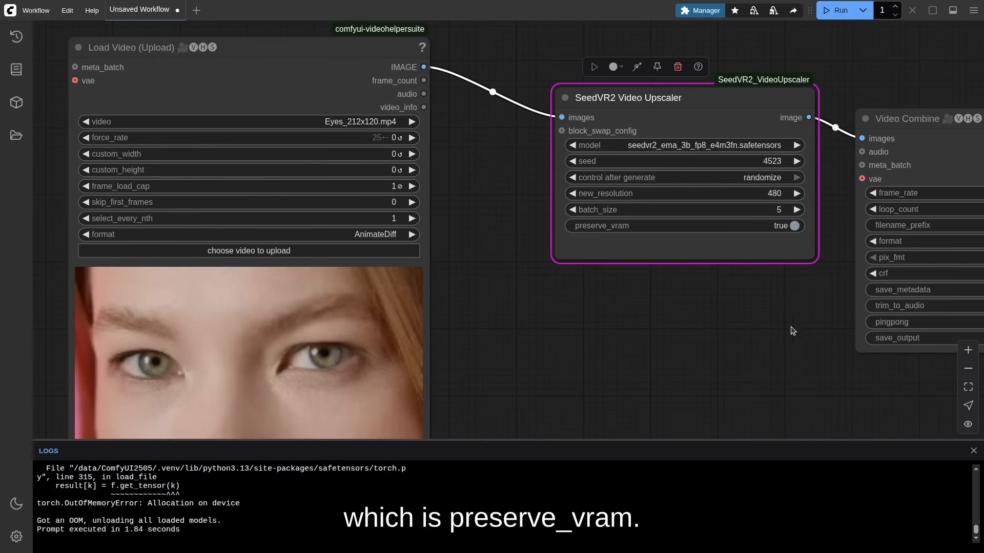
{"action": "left_click_drag", "start_coordinate": [837, 180], "coordinate": [743, 185]}
{"action": "left_click", "coordinate": [838, 14]}
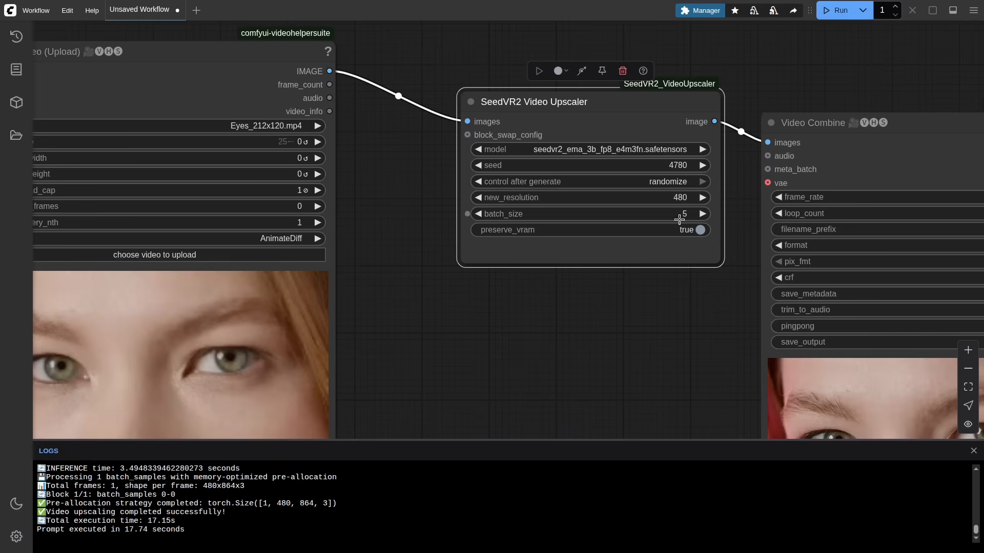
Step: Enlarge the Load Video node to compare its source frame with the upscaled frame in the Video Combine preview
{"action": "scroll", "coordinate": [606, 224], "scroll_direction": "down", "scroll_amount": 4}
{"action": "left_click_drag", "start_coordinate": [527, 368], "coordinate": [444, 215]}
{"action": "left_click_drag", "start_coordinate": [464, 160], "coordinate": [472, 199]}
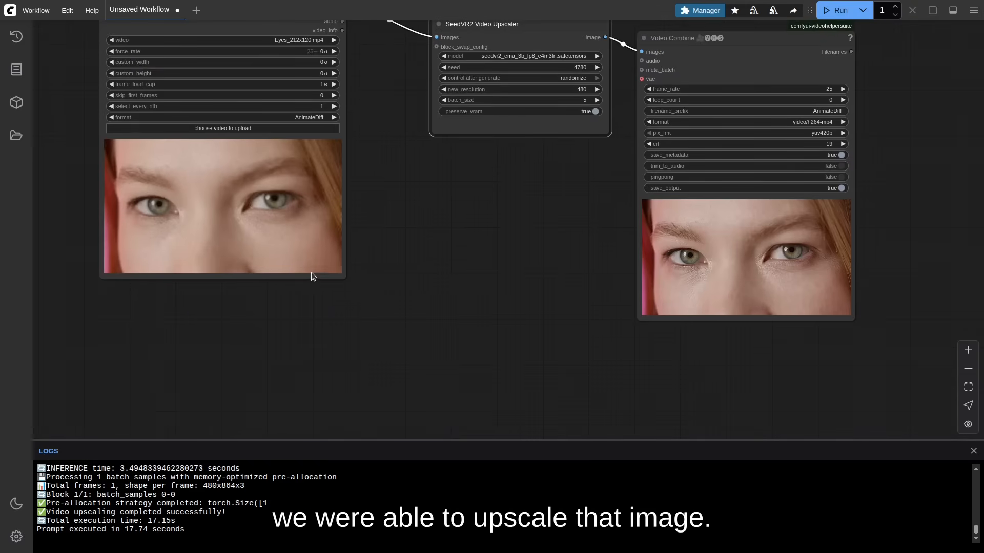
{"action": "left_click_drag", "start_coordinate": [343, 277], "coordinate": [642, 322]}
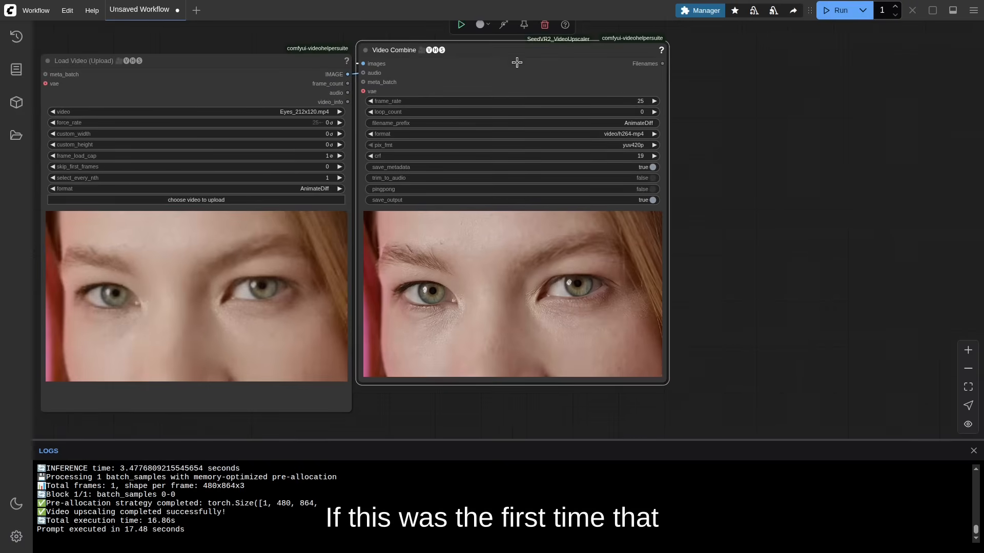
Step: Move the Video Combine node clear of the upscaler and place the SeedVR2 Video Upscaler node between the two video nodes
{"action": "left_click_drag", "start_coordinate": [520, 51], "coordinate": [771, 57]}
{"action": "left_click_drag", "start_coordinate": [554, 268], "coordinate": [541, 264]}
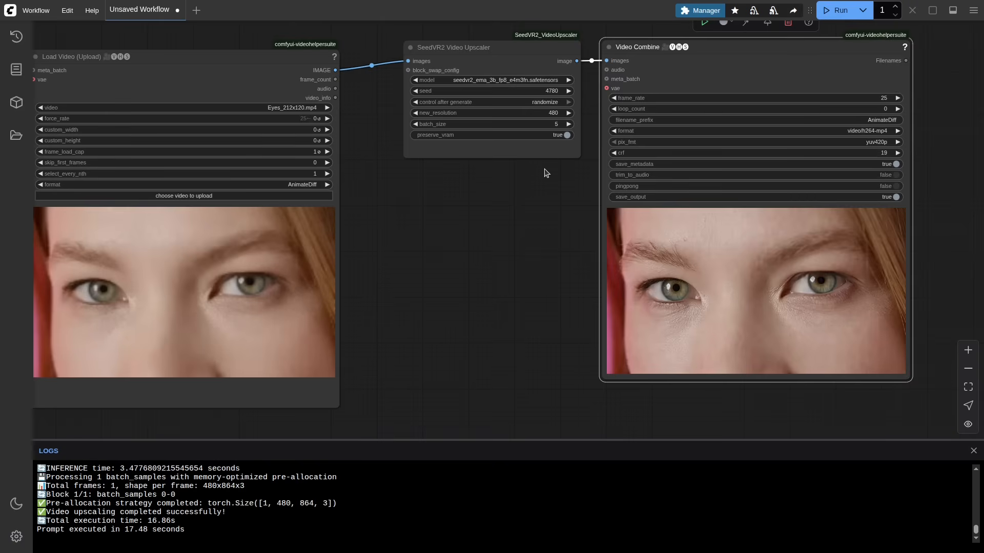
{"action": "left_click_drag", "start_coordinate": [522, 44], "coordinate": [507, 51]}
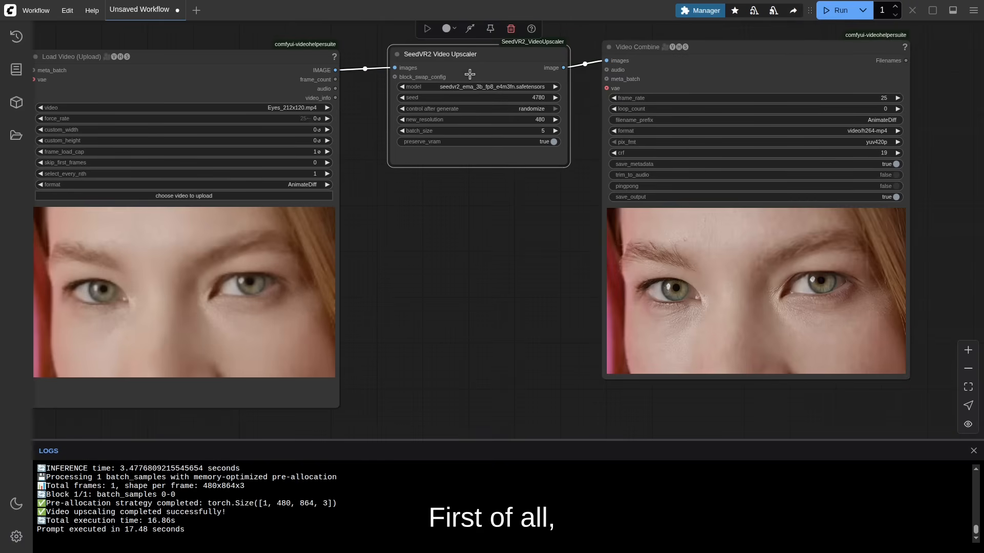
Step: Try to run the workflow with the upscaler model set to seedvr2_ema_7b_fp8_e4m3fn.safetensors
{"action": "left_click", "coordinate": [546, 85]}
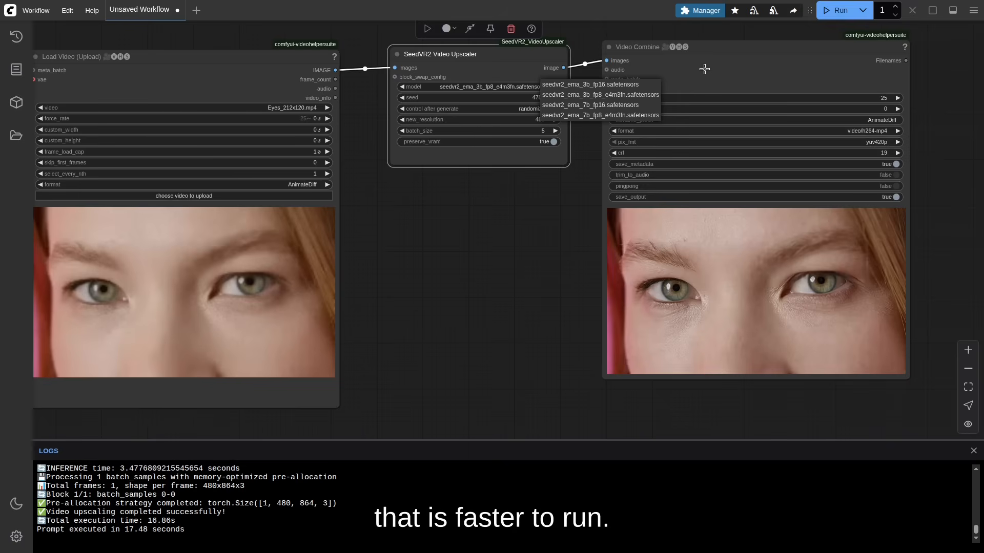
{"action": "left_click", "coordinate": [599, 115]}
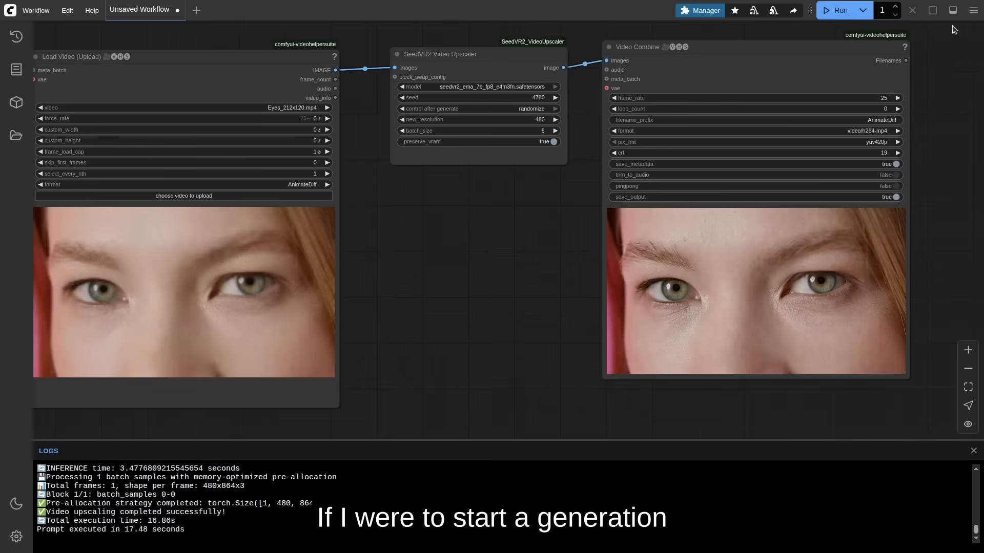
{"action": "left_click", "coordinate": [835, 10]}
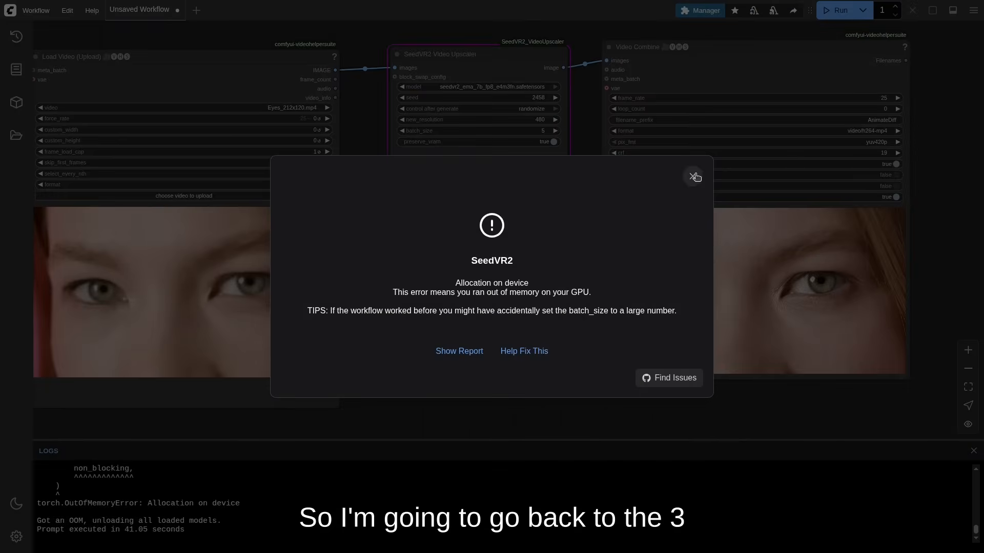
{"action": "left_click", "coordinate": [693, 174]}
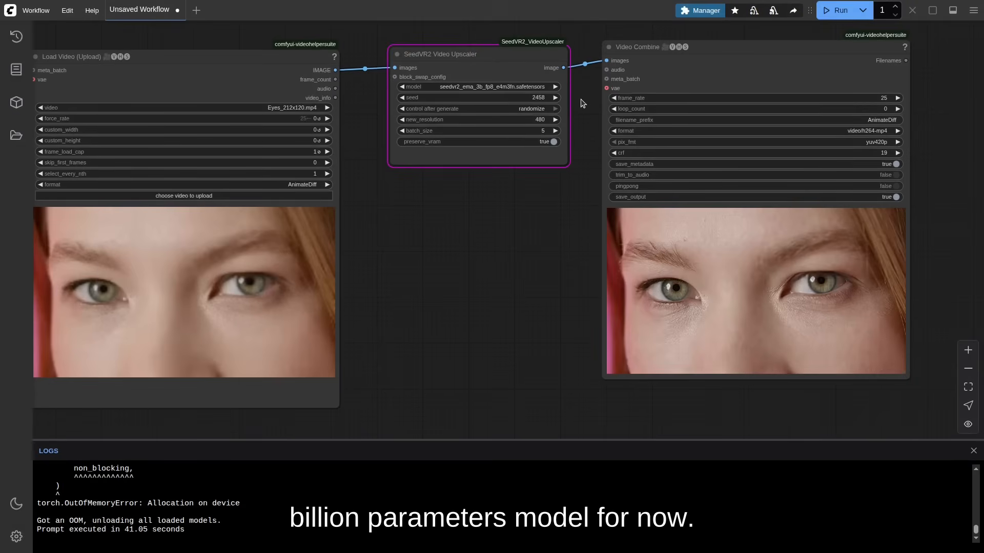
Step: Switch the upscaler model through the 3B and 7B fp16 options, then return it to seedvr2_ema_3b_fp8_e4m3fn.safetensors
{"action": "left_click", "coordinate": [548, 88]}
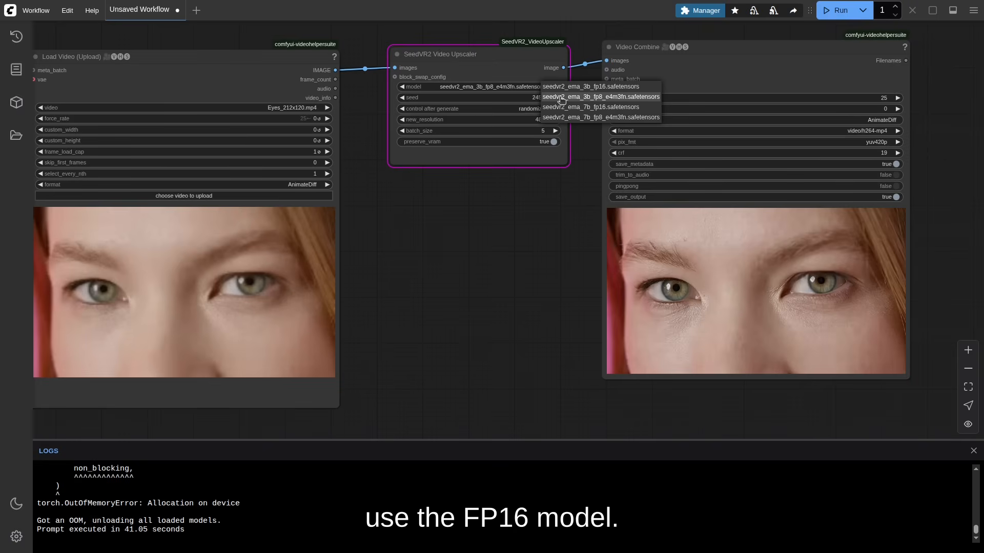
{"action": "left_click", "coordinate": [571, 91]}
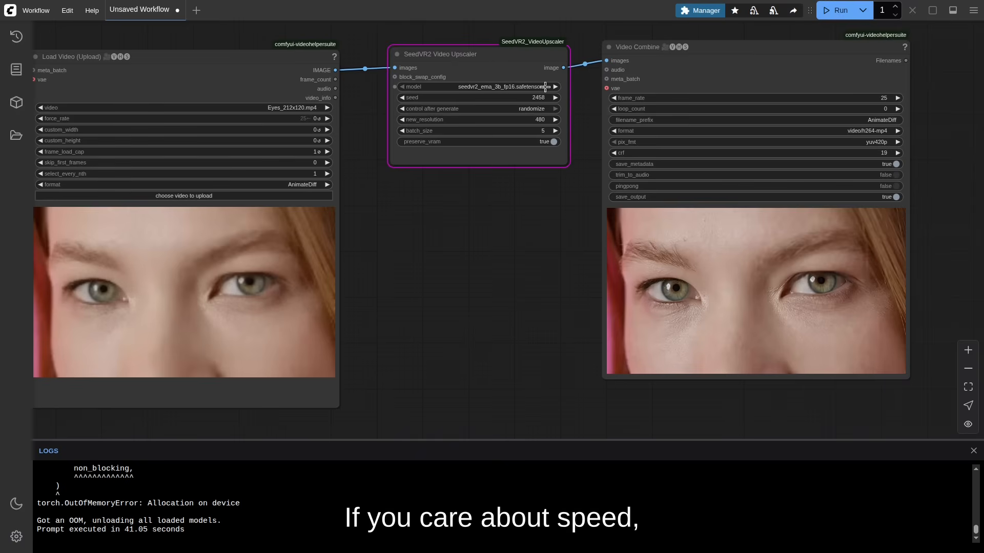
{"action": "left_click", "coordinate": [545, 87]}
{"action": "left_click", "coordinate": [554, 100]}
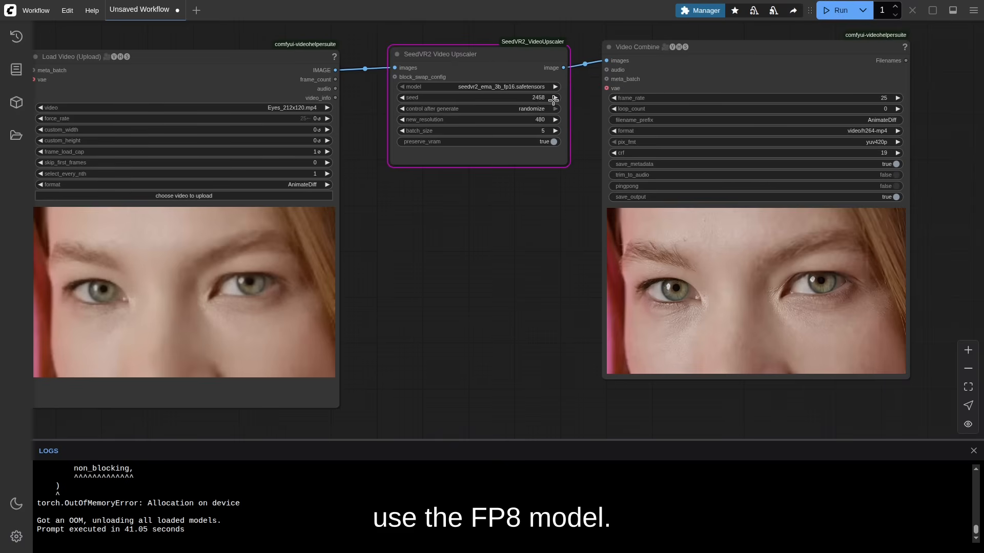
{"action": "left_click", "coordinate": [548, 87]}
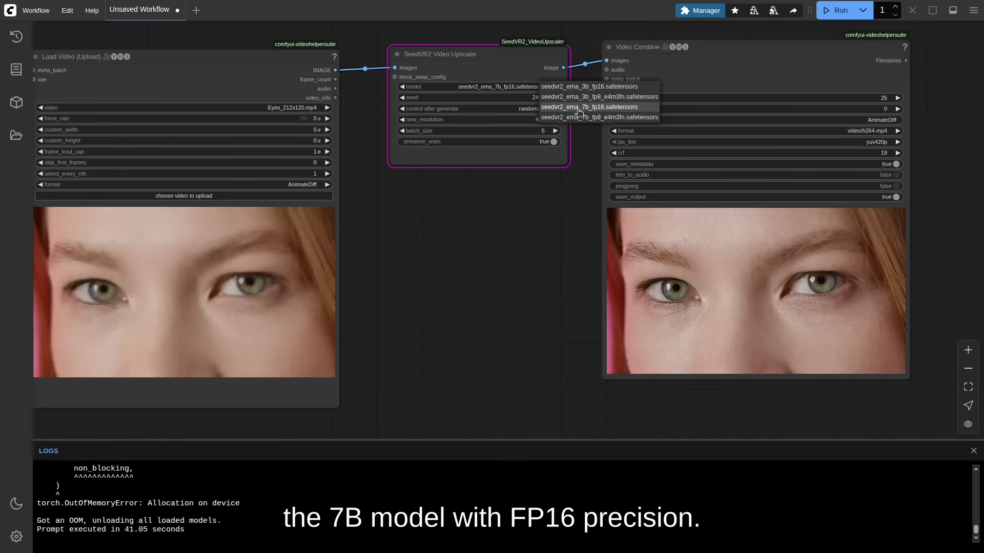
{"action": "left_click", "coordinate": [617, 109]}
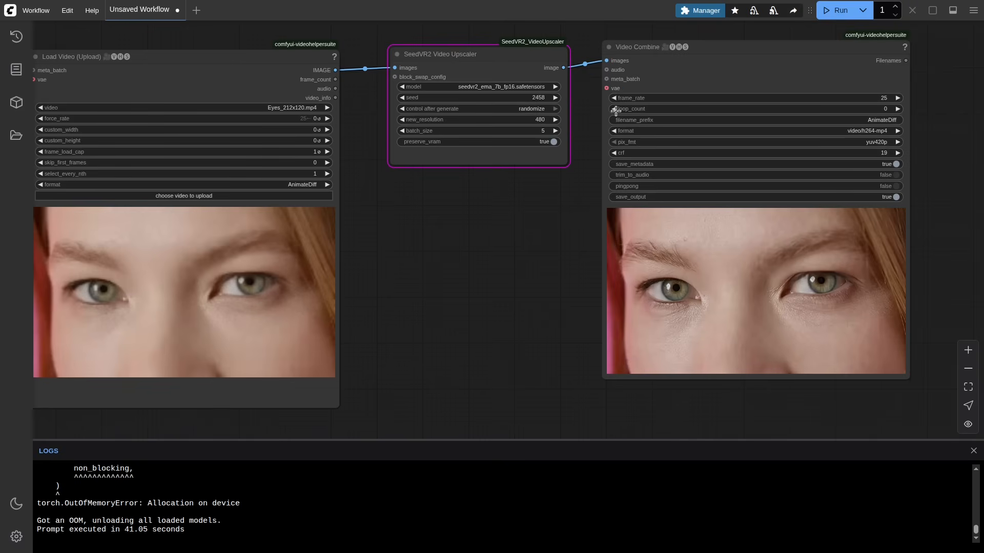
{"action": "left_click", "coordinate": [547, 89]}
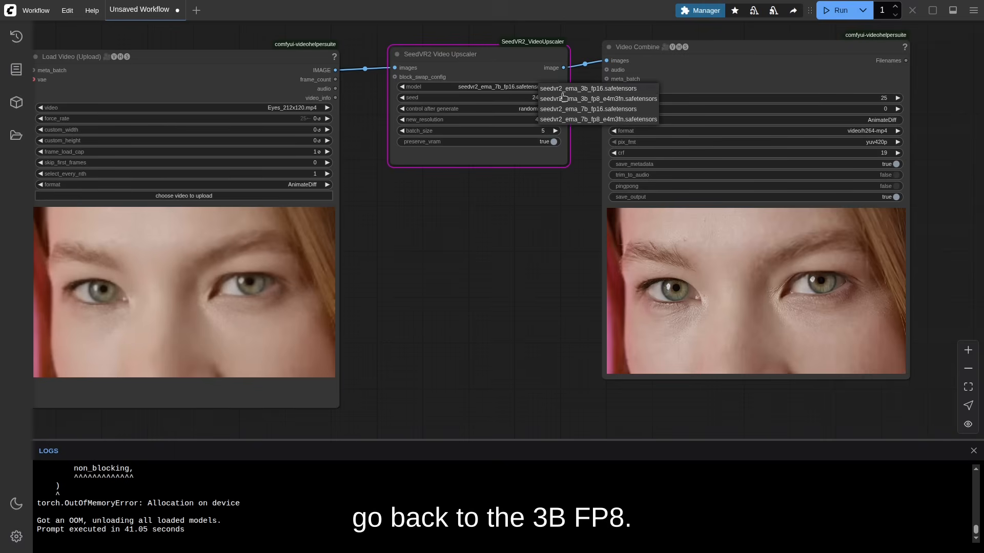
{"action": "left_click", "coordinate": [564, 99]}
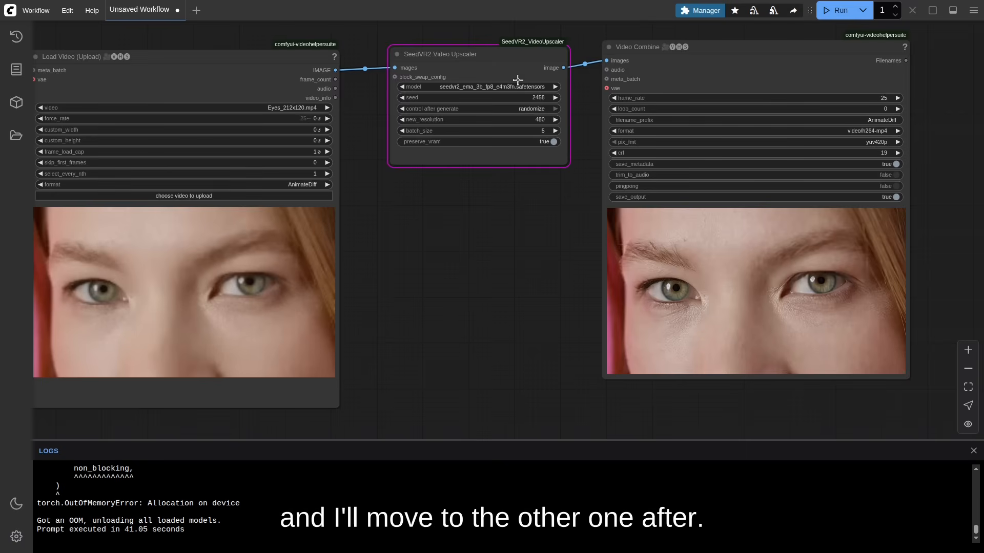
Step: Run the single-frame upscale again with a different randomized seed
{"action": "left_click", "coordinate": [538, 98]}
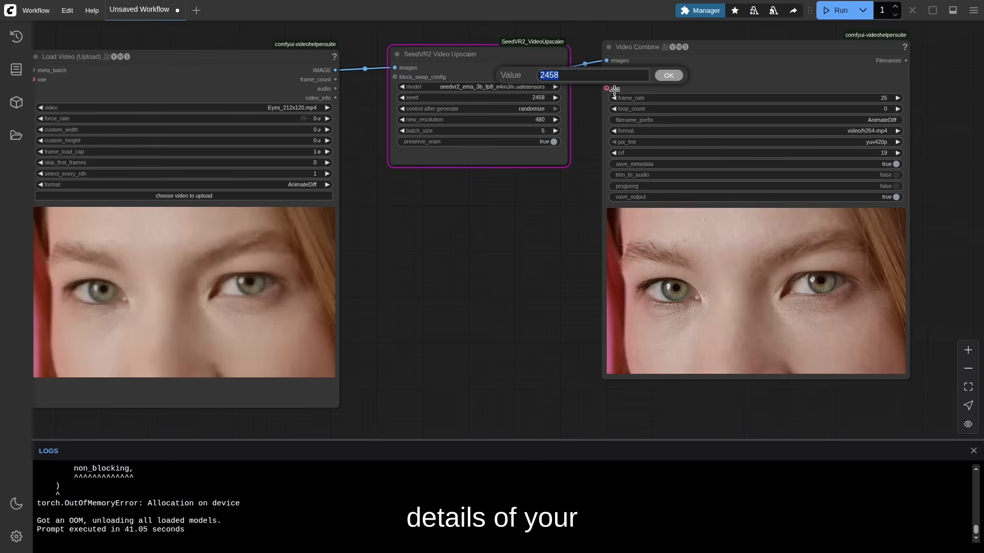
{"action": "left_click", "coordinate": [588, 106]}
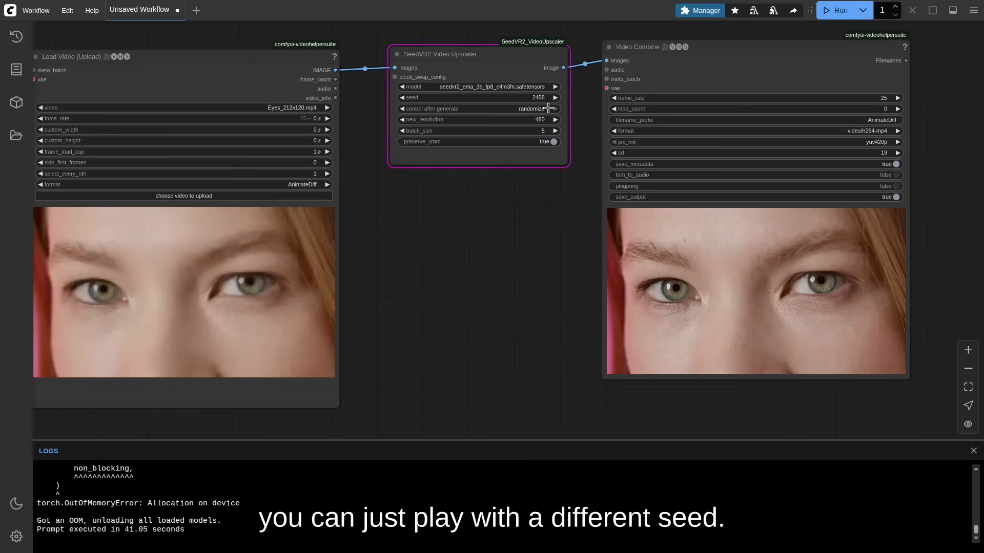
{"action": "key", "text": "ctrl+Return"}
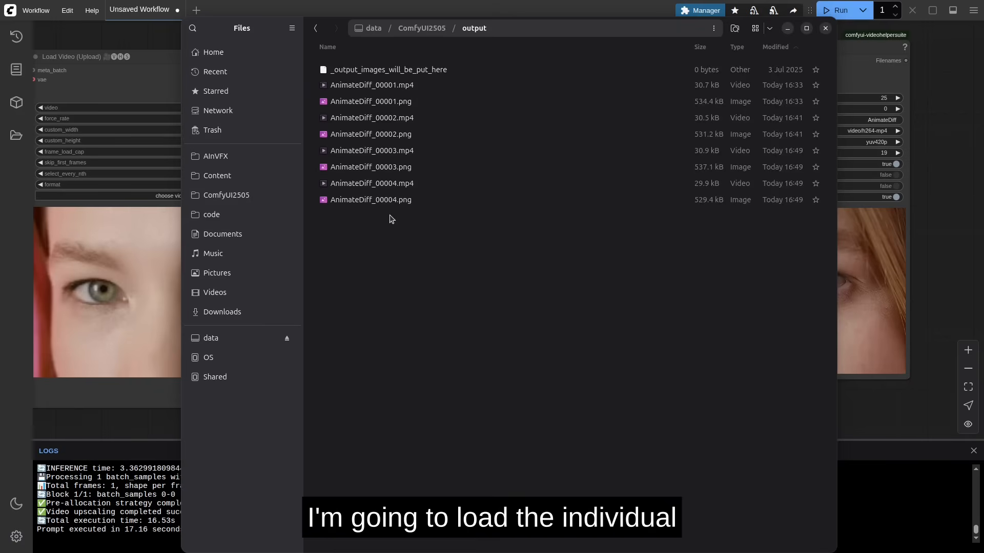
Step: Open AnimateDiff_00003.png from the output folder and compare it with the following image, AnimateDiff_00004.png
{"action": "double_click", "coordinate": [386, 168]}
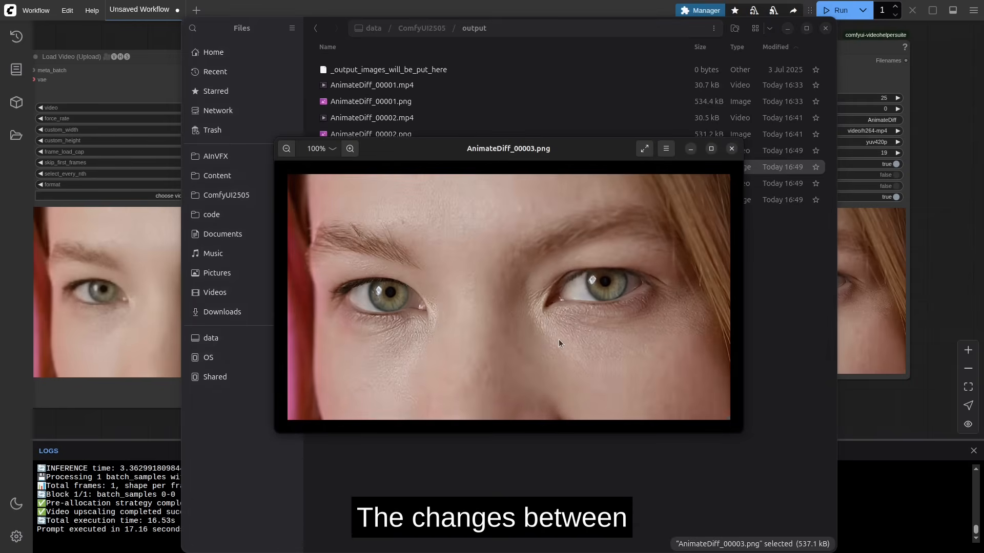
{"action": "key", "text": "Right"}
{"action": "mouse_move", "coordinate": [558, 339]}
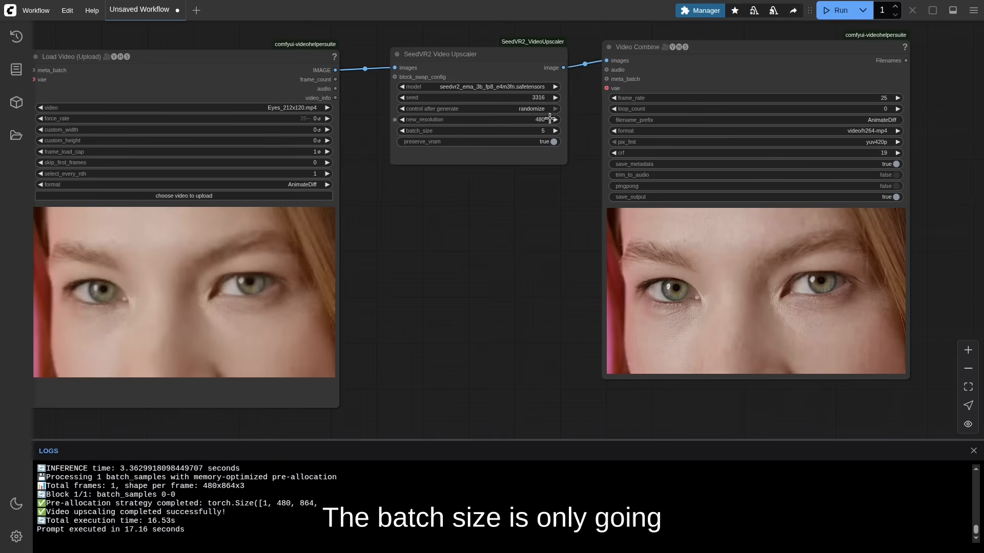
Step: Set frame_load_cap to 40 in the Load Video node and run the workflow on the video
{"action": "mouse_move", "coordinate": [542, 135]}
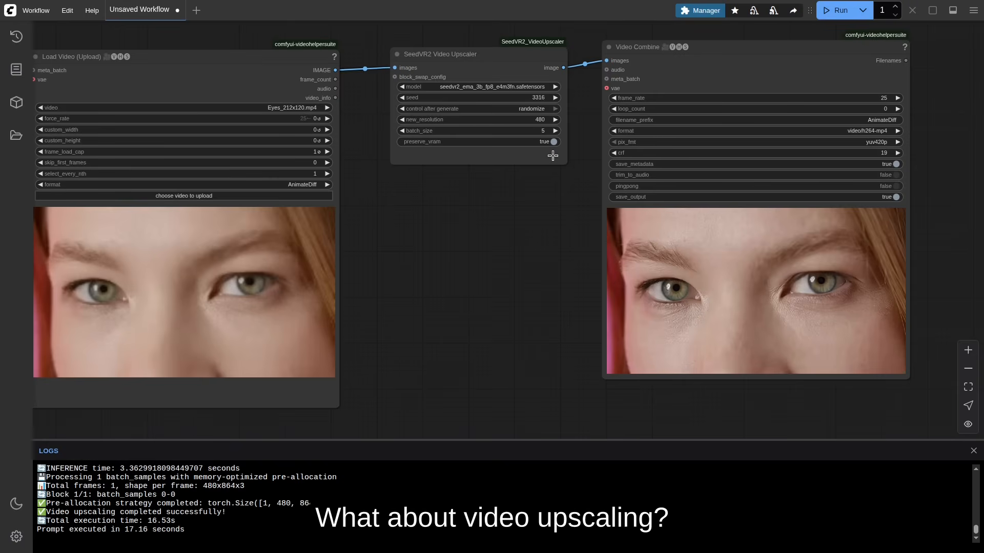
{"action": "left_click_drag", "start_coordinate": [359, 192], "coordinate": [381, 189]}
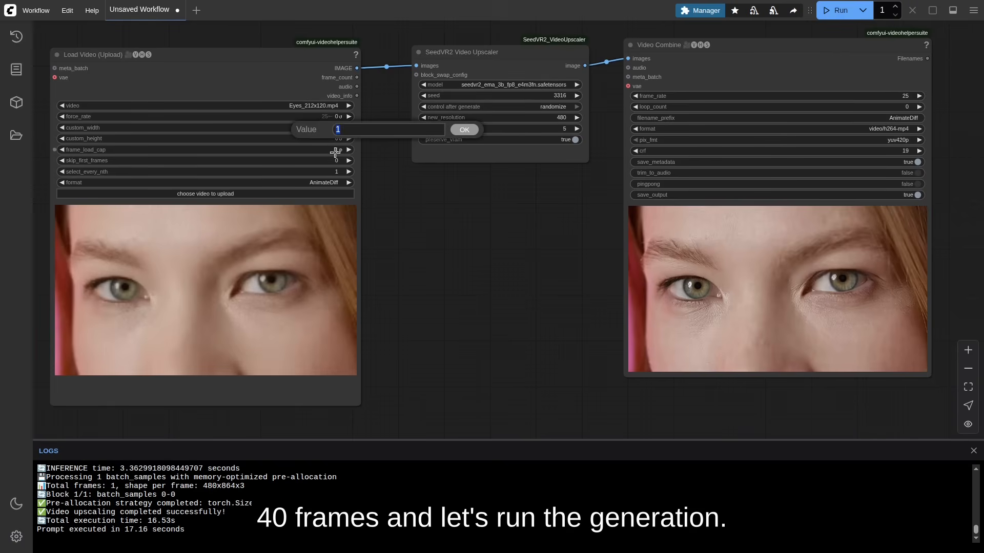
{"action": "type", "text": "40"}
{"action": "key", "text": "Return"}
{"action": "left_click", "coordinate": [837, 12]}
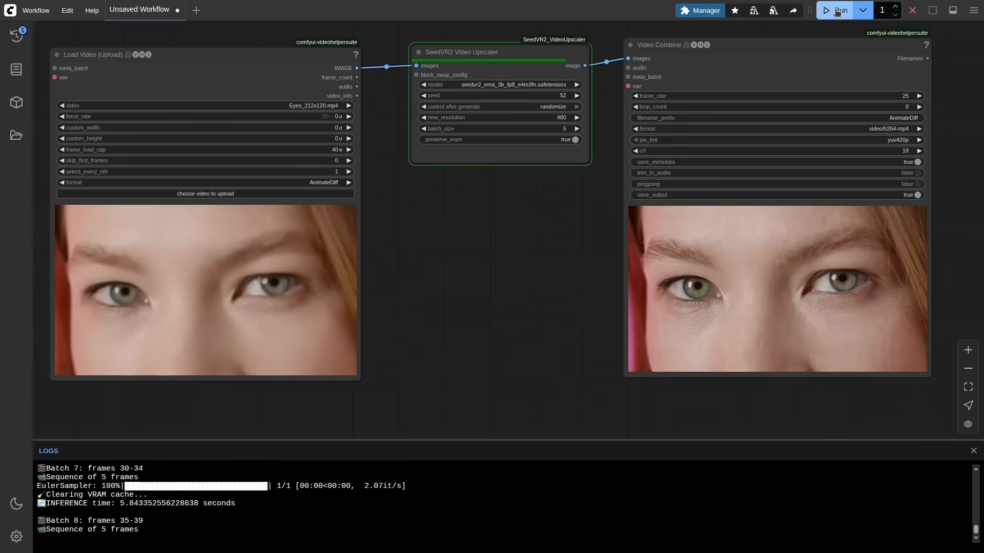
Step: Examine the upscaled video preview up close against the source video, checking the stability of fine skin and eye details
{"action": "scroll", "coordinate": [924, 398], "scroll_direction": "up", "scroll_amount": 10}
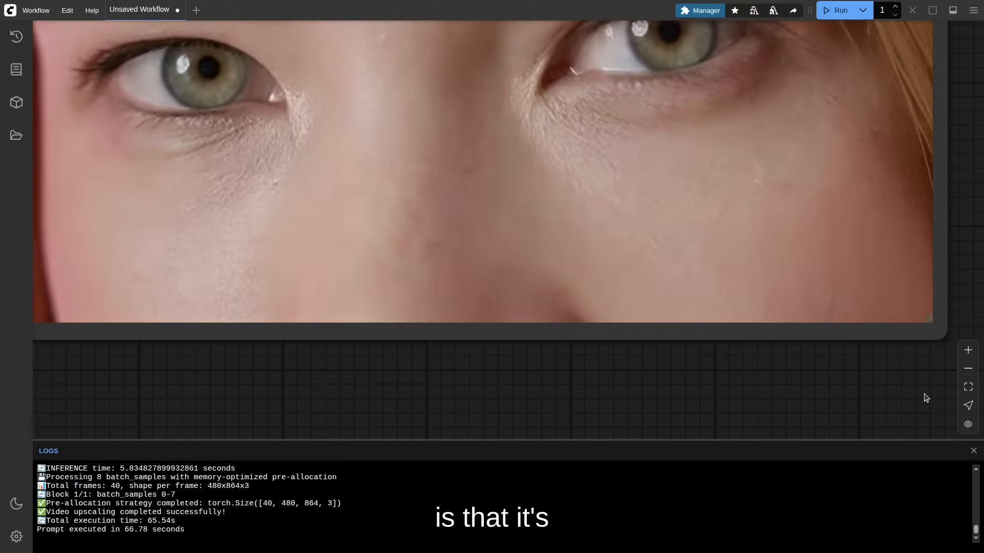
{"action": "scroll", "coordinate": [925, 398], "scroll_direction": "down", "scroll_amount": 8}
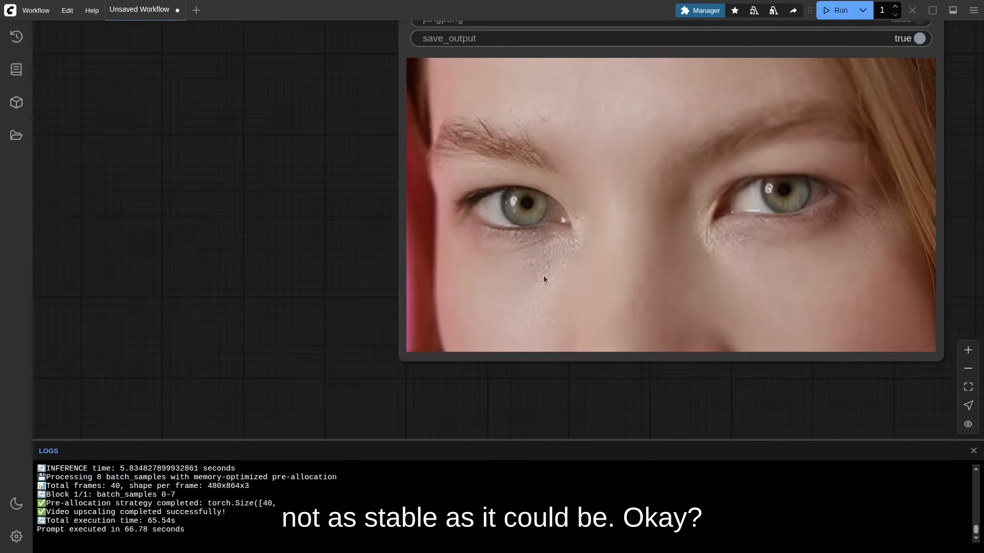
{"action": "scroll", "coordinate": [628, 261], "scroll_direction": "down", "scroll_amount": 3}
{"action": "scroll", "coordinate": [313, 231], "scroll_direction": "up", "scroll_amount": 1}
{"action": "left_click_drag", "start_coordinate": [313, 232], "coordinate": [749, 181]}
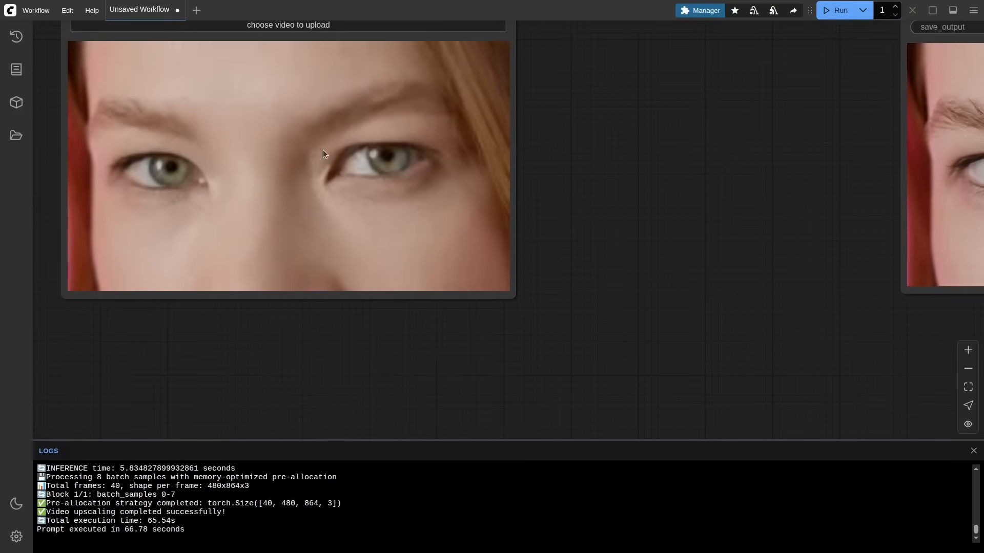
{"action": "left_click_drag", "start_coordinate": [823, 218], "coordinate": [270, 202]}
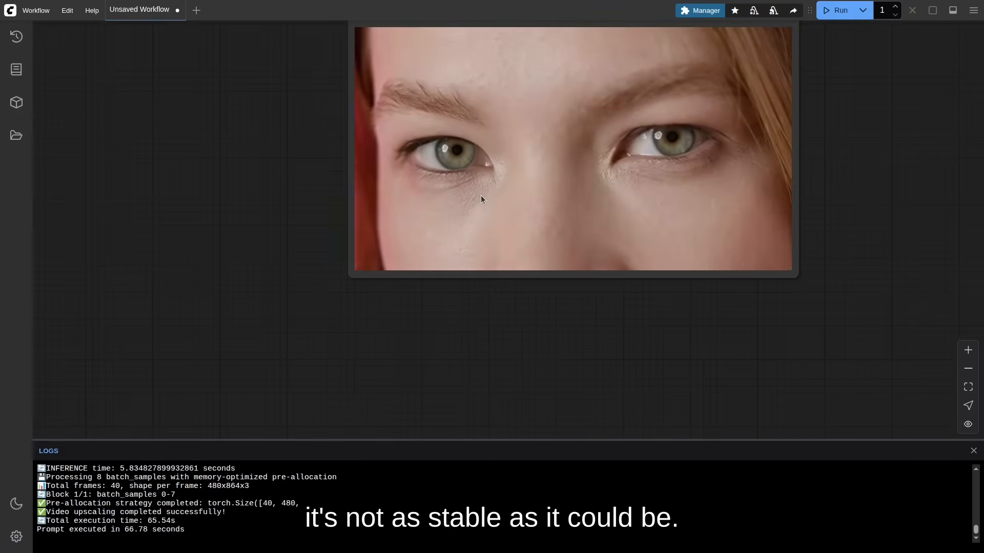
{"action": "scroll", "coordinate": [480, 195], "scroll_direction": "up", "scroll_amount": 4}
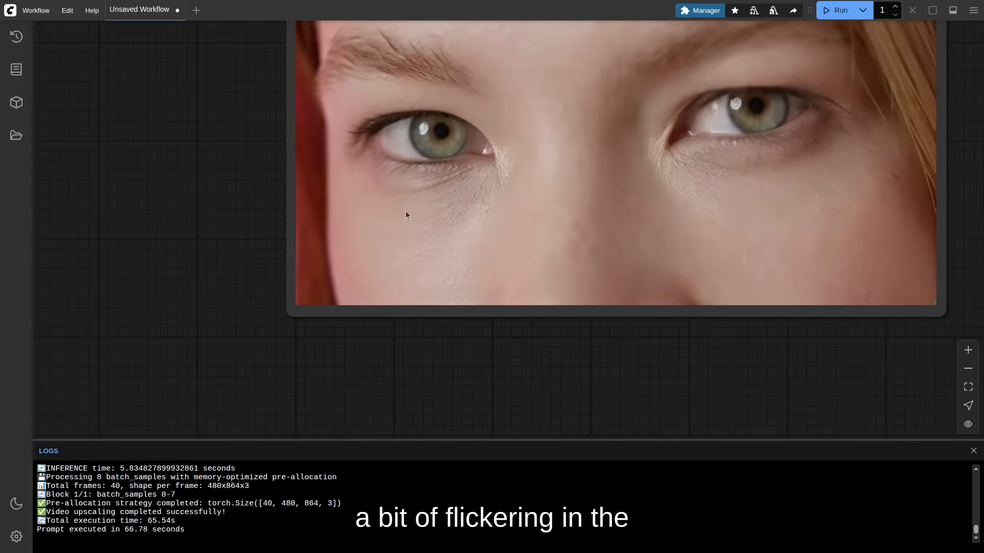
{"action": "scroll", "coordinate": [593, 184], "scroll_direction": "down", "scroll_amount": 5}
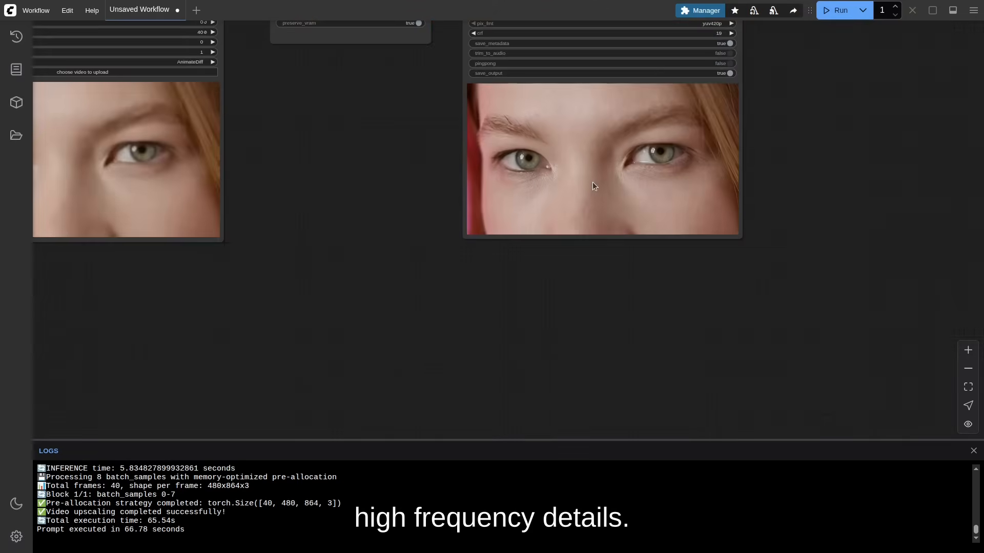
{"action": "left_click_drag", "start_coordinate": [401, 92], "coordinate": [411, 187]}
{"action": "scroll", "coordinate": [411, 187], "scroll_direction": "up", "scroll_amount": 2}
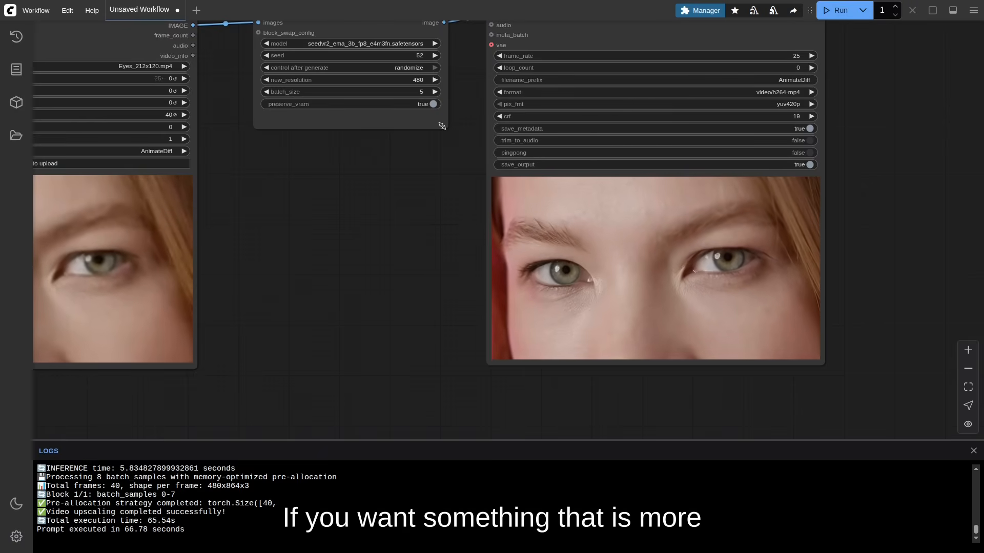
Step: Set batch_size to 45 in the SeedVR2 Video Upscaler and frame_load_cap to 45 in the Load Video node
{"action": "left_click", "coordinate": [435, 91]}
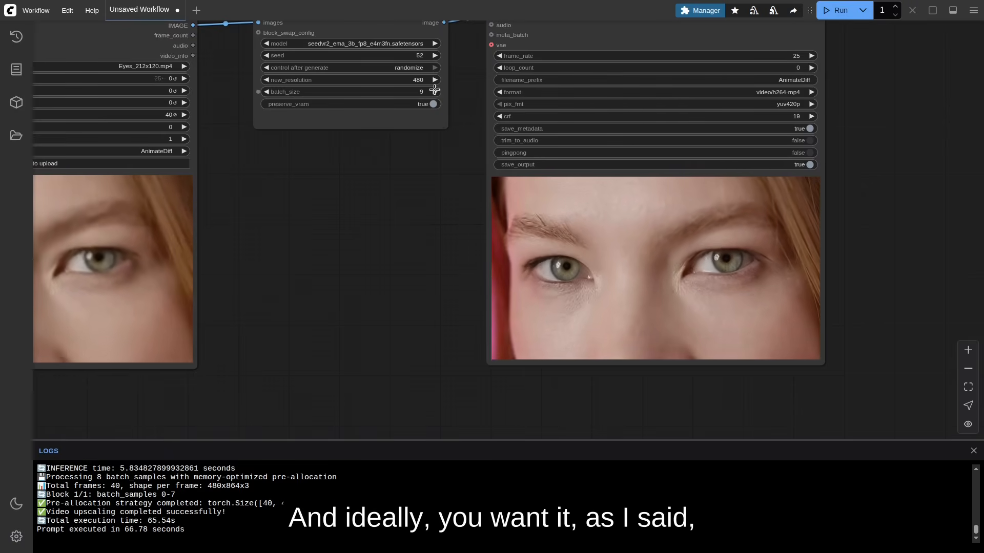
{"action": "left_click_drag", "start_coordinate": [387, 160], "coordinate": [584, 191]}
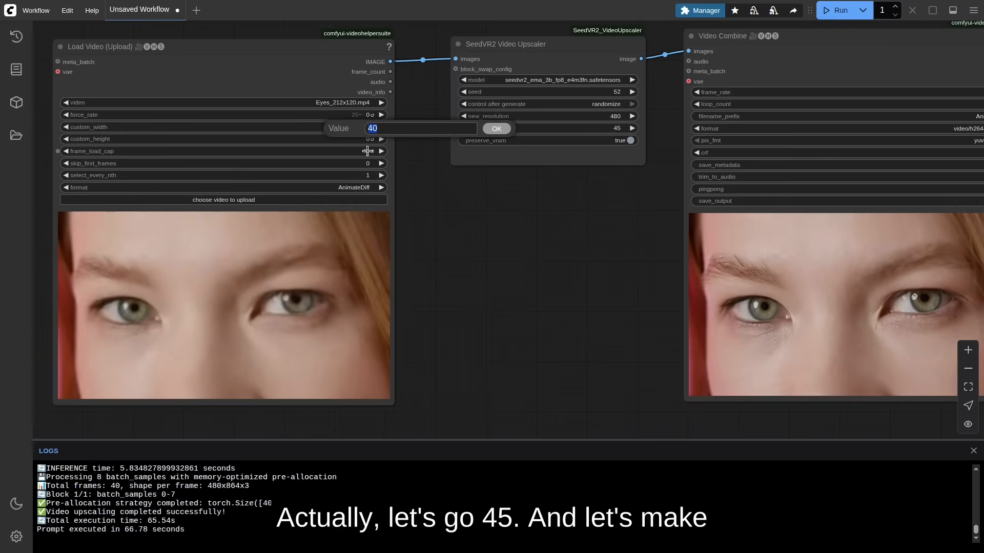
{"action": "type", "text": "5"}
{"action": "key", "text": "Return"}
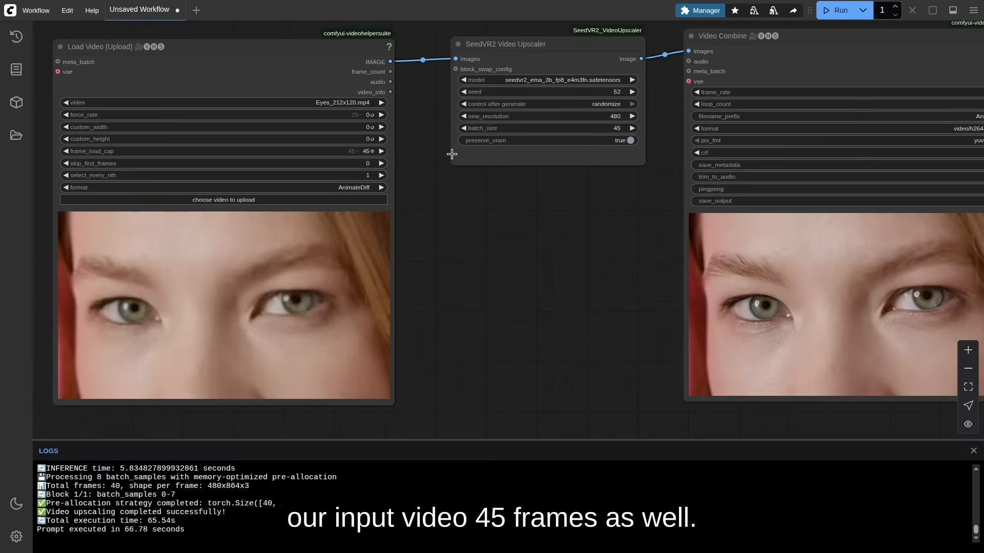
Step: Set frame_load_cap to 0 in the Load Video node and try running the workflow on the whole video
{"action": "left_click", "coordinate": [363, 151]}
{"action": "key", "text": "Return"}
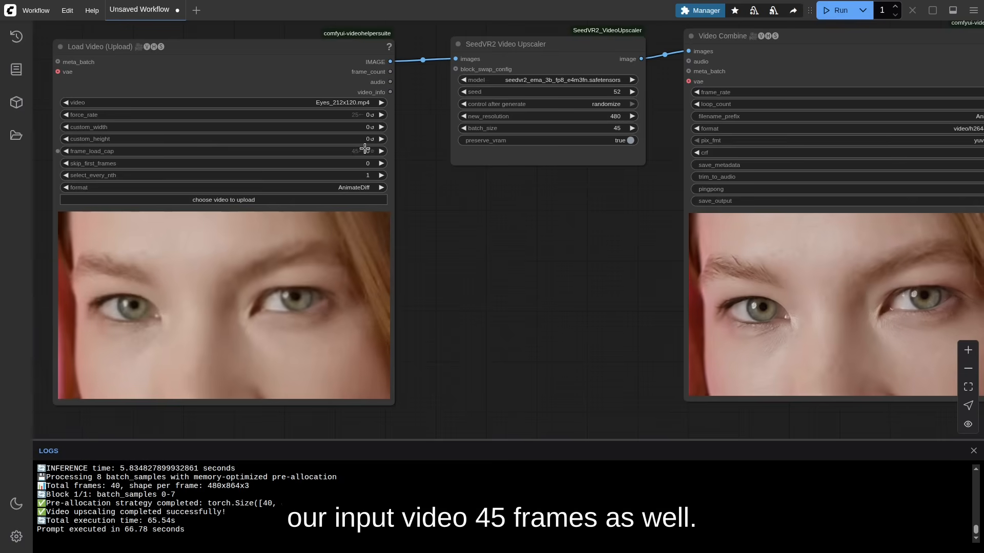
{"action": "left_click_drag", "start_coordinate": [610, 173], "coordinate": [559, 161]}
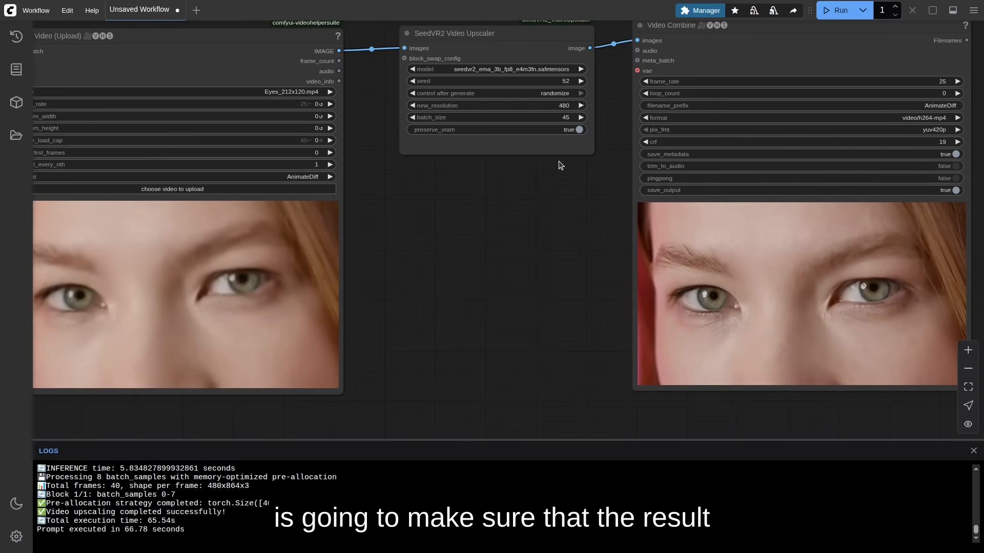
{"action": "left_click", "coordinate": [847, 11]}
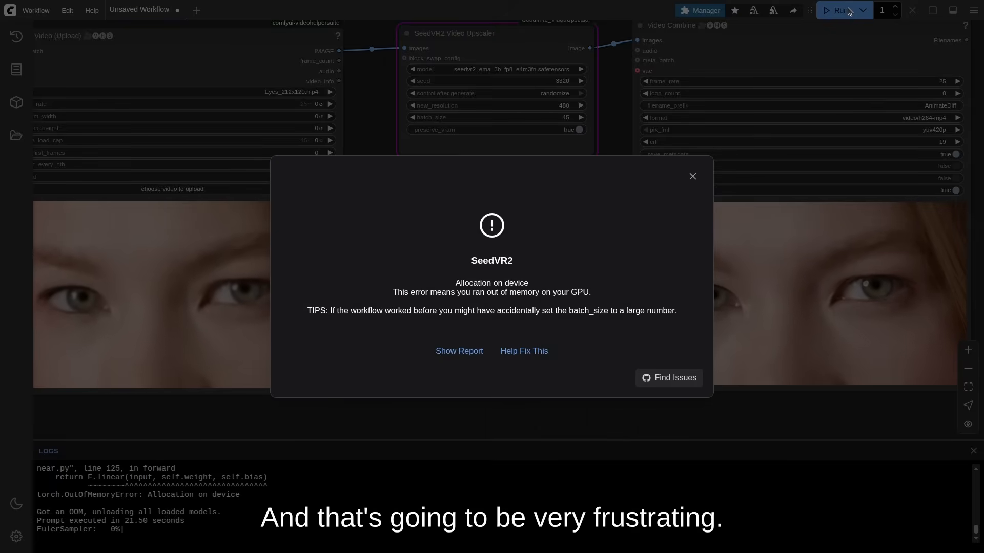
{"action": "left_click", "coordinate": [692, 177]}
Step: Move the Load Video node away from the upscaler and add a SeedVR2 BlockSwap Config node in the freed space
{"action": "left_click_drag", "start_coordinate": [441, 235], "coordinate": [716, 312]}
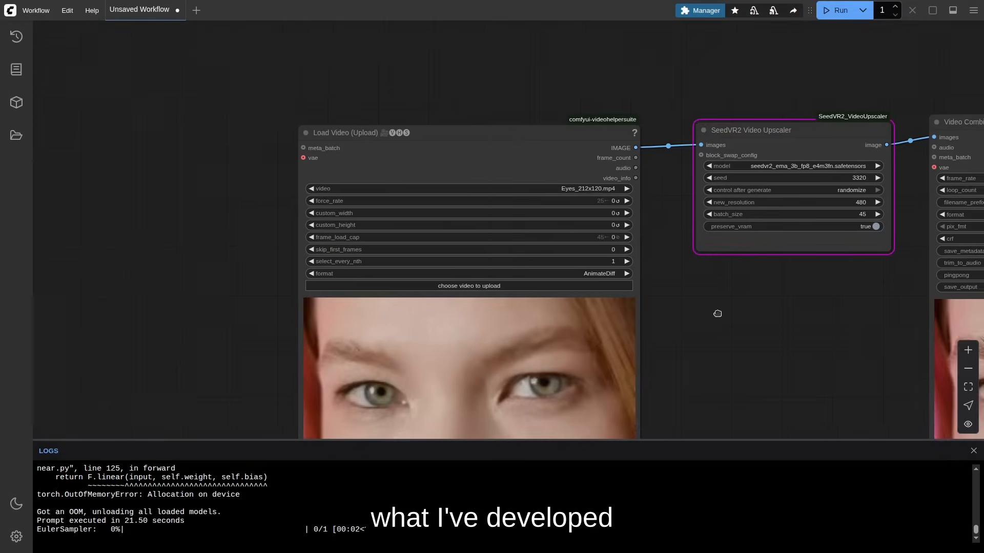
{"action": "left_click_drag", "start_coordinate": [533, 148], "coordinate": [247, 73]}
{"action": "double_click", "coordinate": [530, 204]}
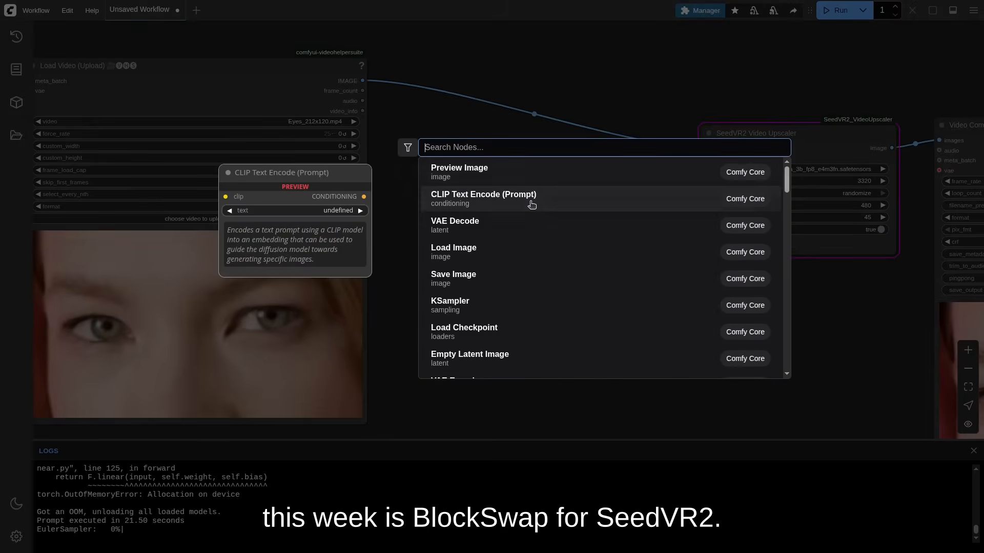
{"action": "type", "text": "blockwa"}
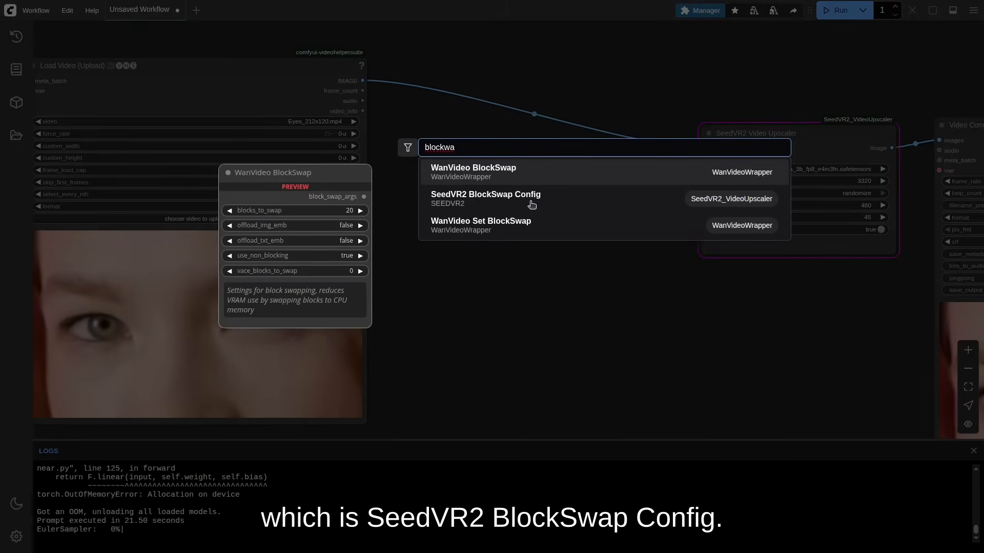
{"action": "left_click", "coordinate": [499, 208]}
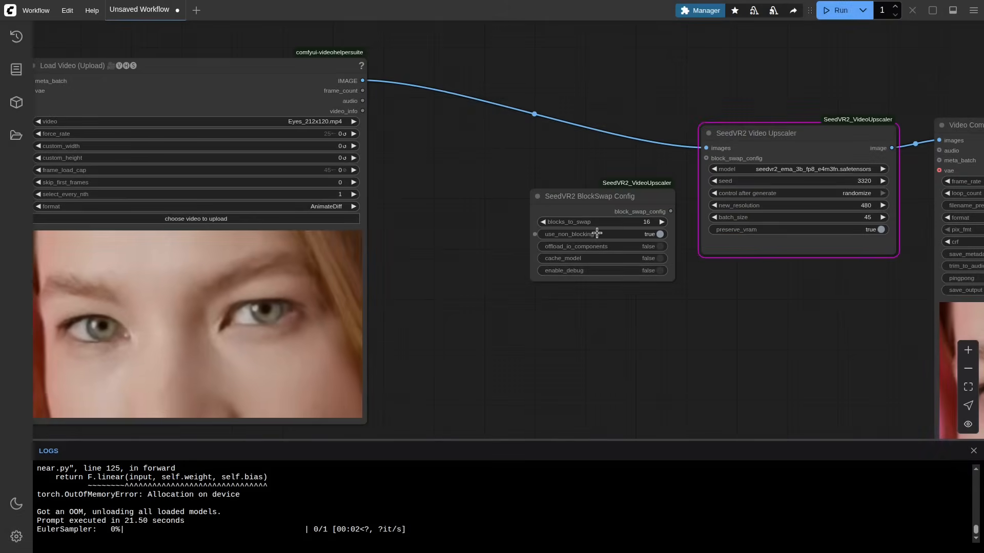
Step: Connect the BlockSwap Config output to the upscaler's block_swap_config input and enlarge the config node slightly
{"action": "left_click_drag", "start_coordinate": [639, 197], "coordinate": [707, 159]}
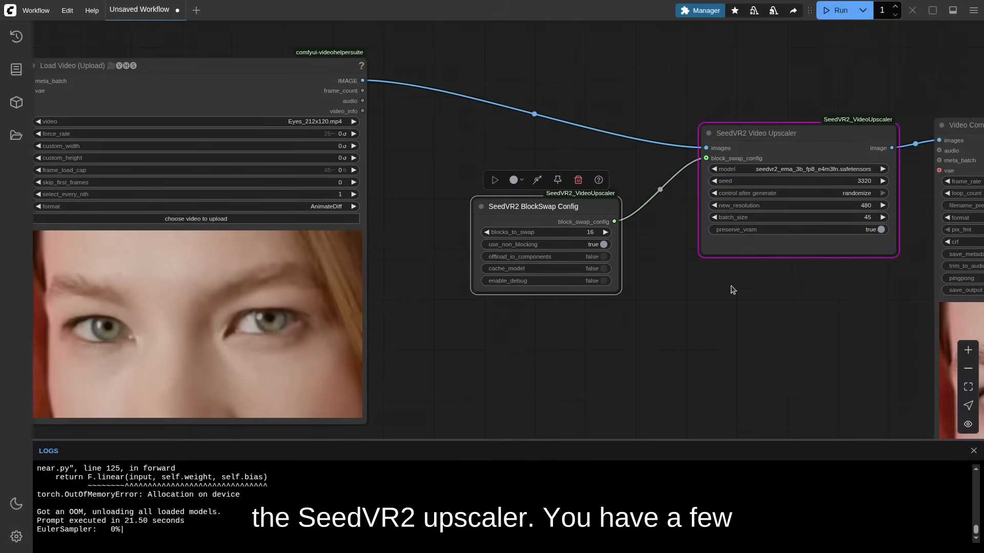
{"action": "left_click_drag", "start_coordinate": [794, 309], "coordinate": [595, 266]}
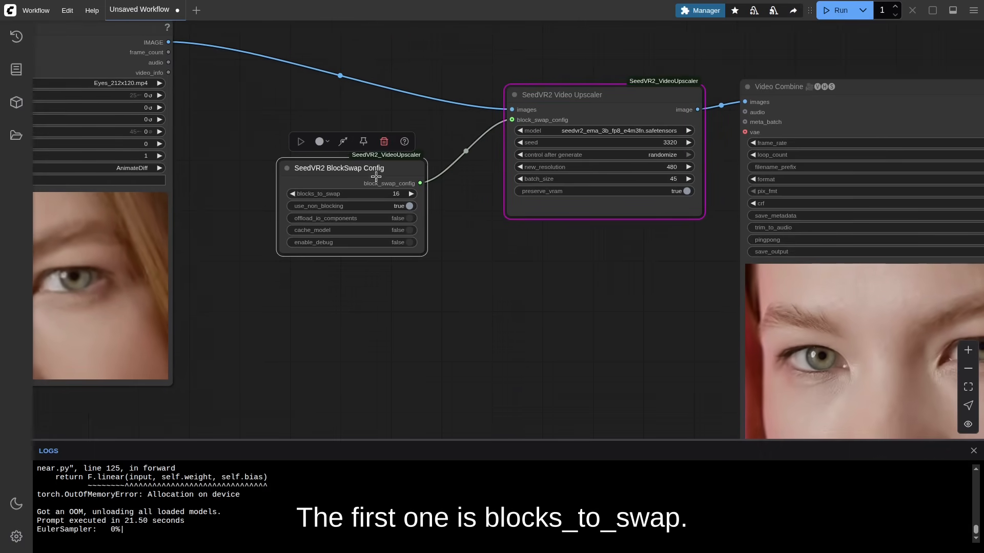
{"action": "left_click_drag", "start_coordinate": [426, 255], "coordinate": [446, 274]}
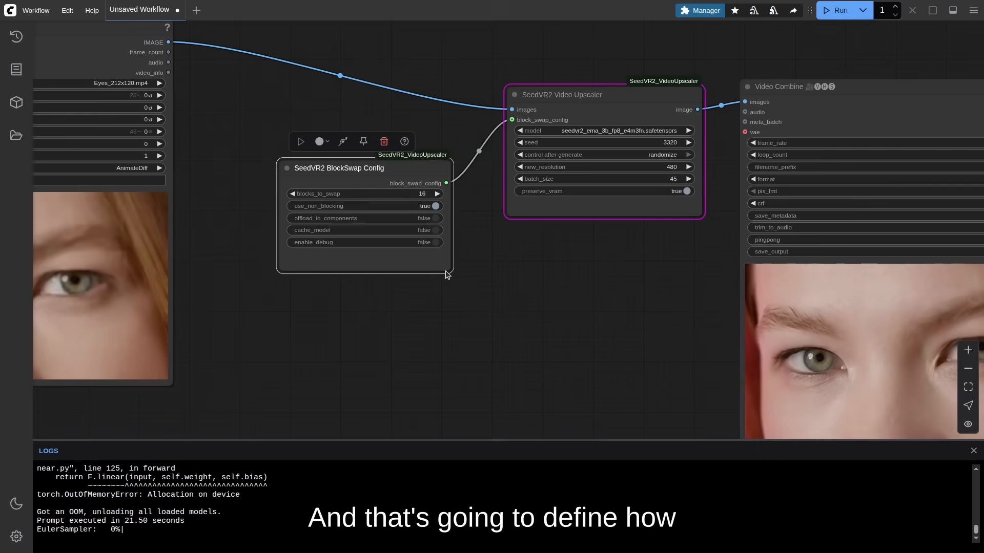
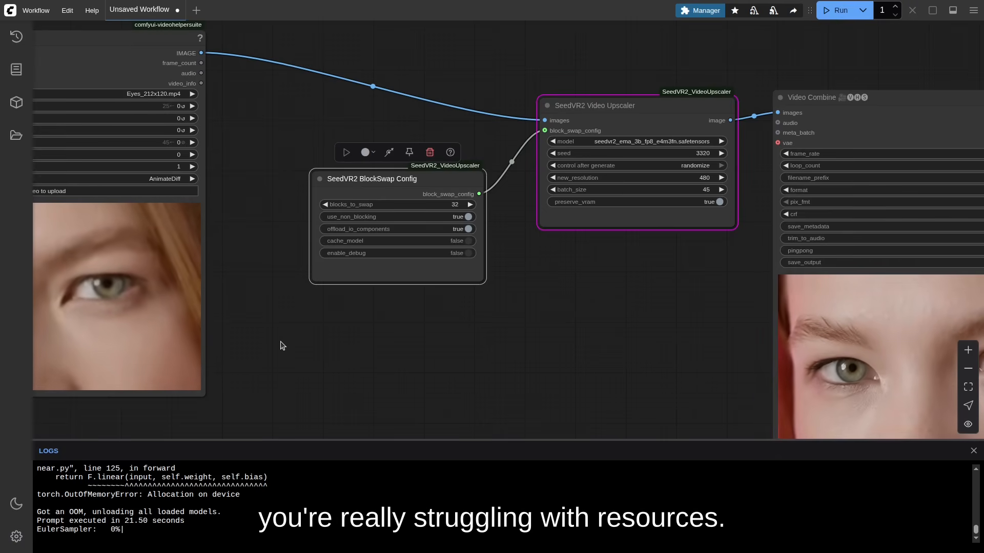
Step: Enable cache_model and enable_debug in the BlockSwap Config node, check its parameter help, and run the workflow
{"action": "left_click", "coordinate": [473, 241]}
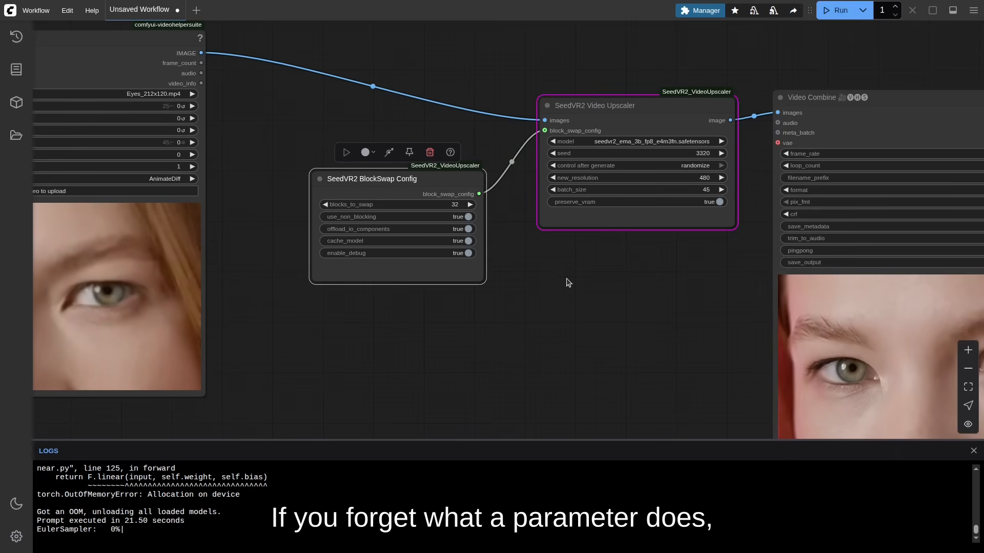
{"action": "mouse_move", "coordinate": [469, 179]}
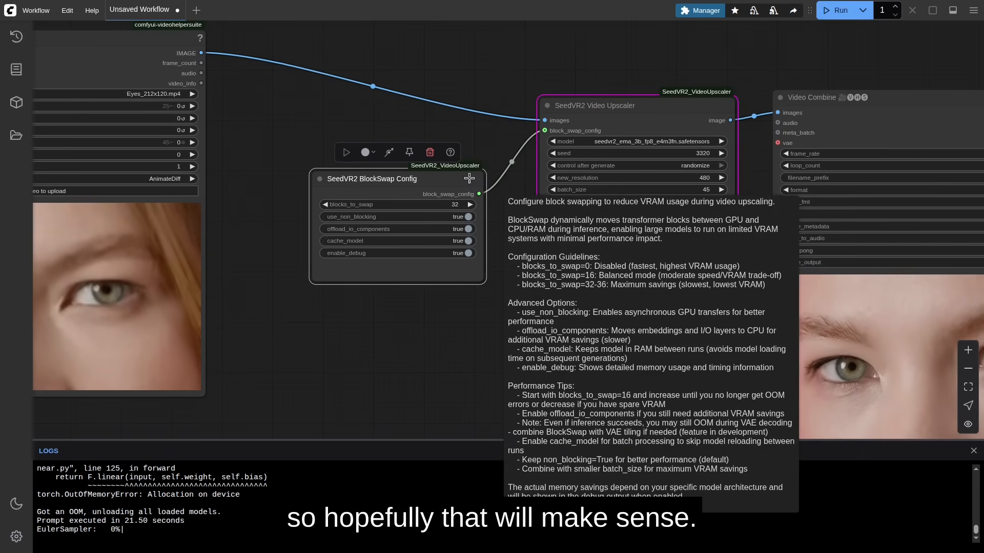
{"action": "left_click", "coordinate": [491, 128]}
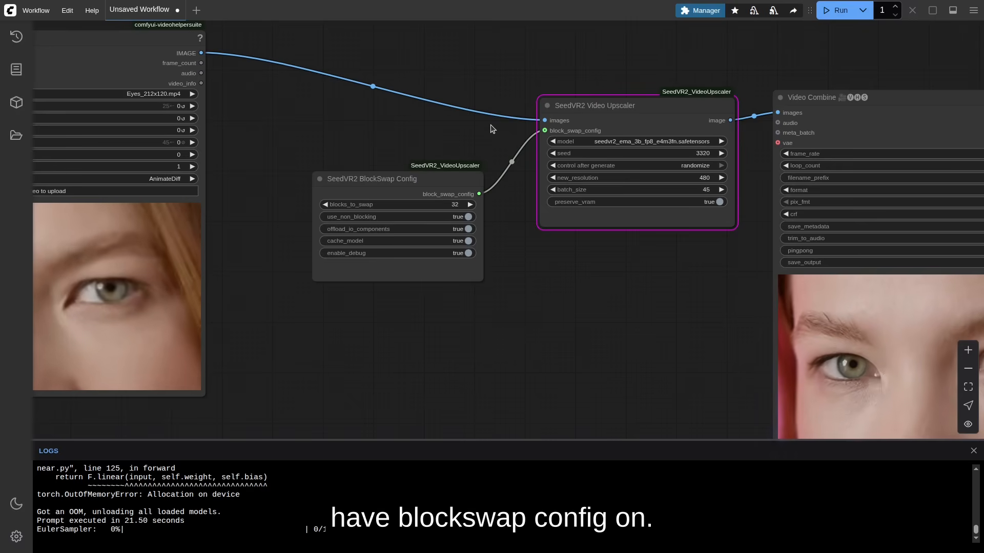
{"action": "left_click", "coordinate": [833, 18]}
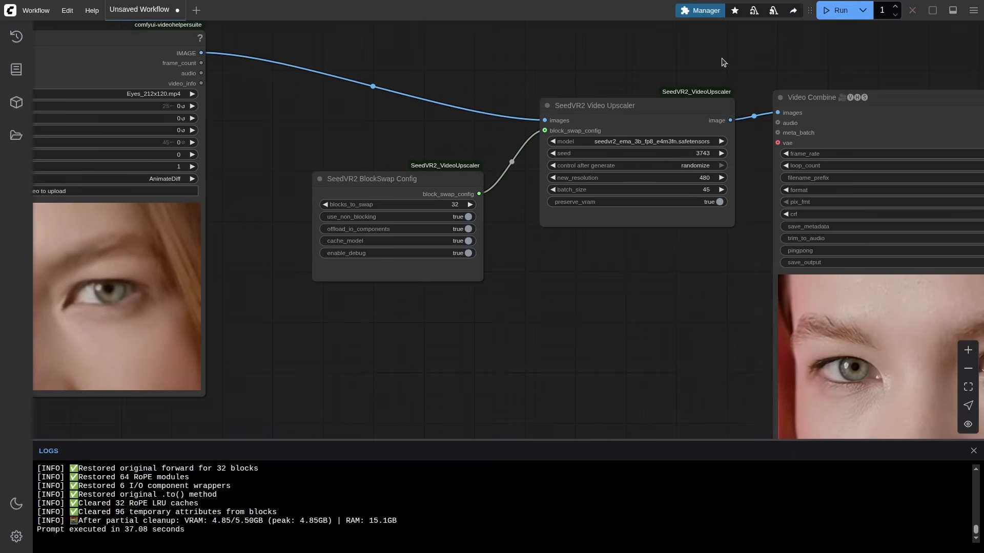
Step: Examine the upscaled video in the Video Combine preview up close for fine skin and eye detail and frame-to-frame stability
{"action": "left_click_drag", "start_coordinate": [558, 367], "coordinate": [386, 282]}
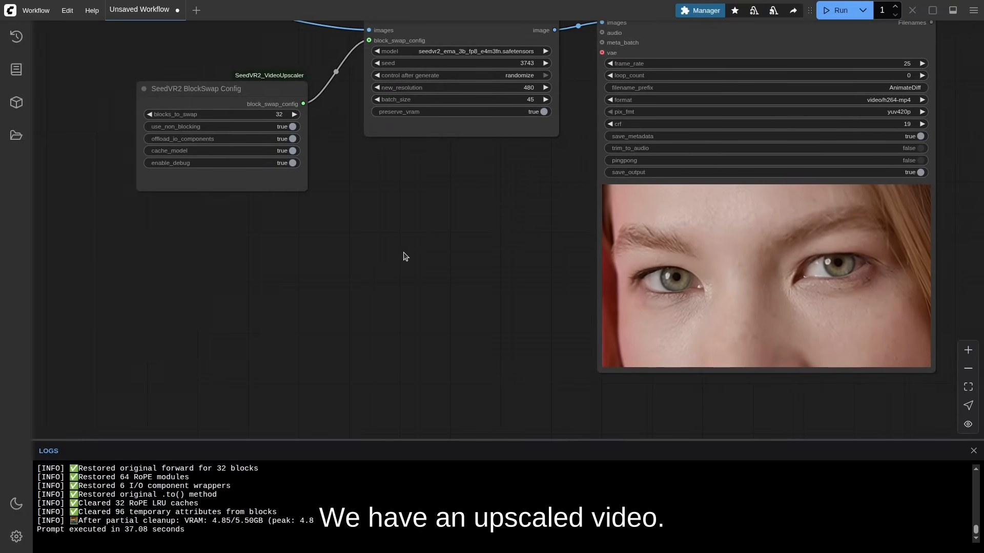
{"action": "scroll", "coordinate": [893, 342], "scroll_direction": "up", "scroll_amount": 15}
{"action": "scroll", "coordinate": [840, 334], "scroll_direction": "down", "scroll_amount": 5}
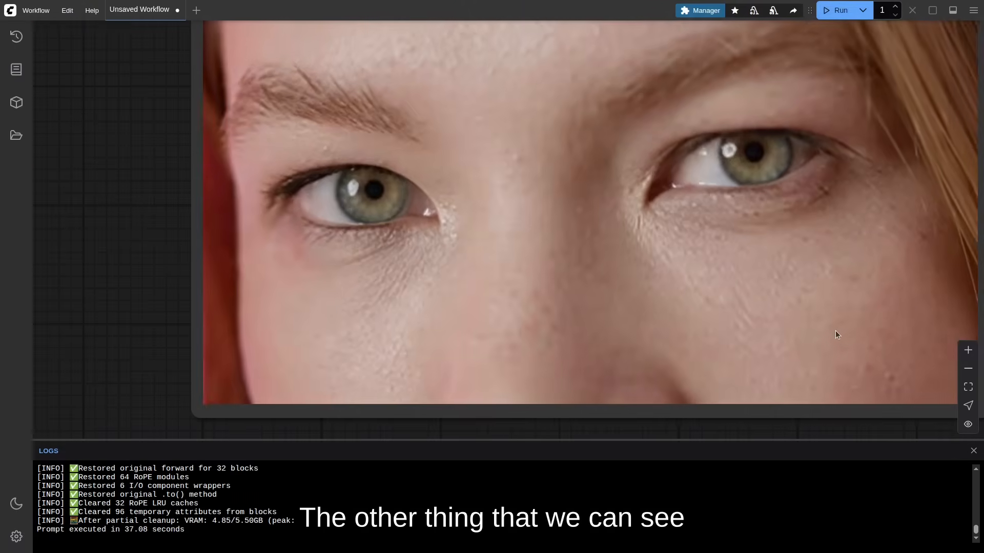
{"action": "scroll", "coordinate": [564, 211], "scroll_direction": "down", "scroll_amount": 10}
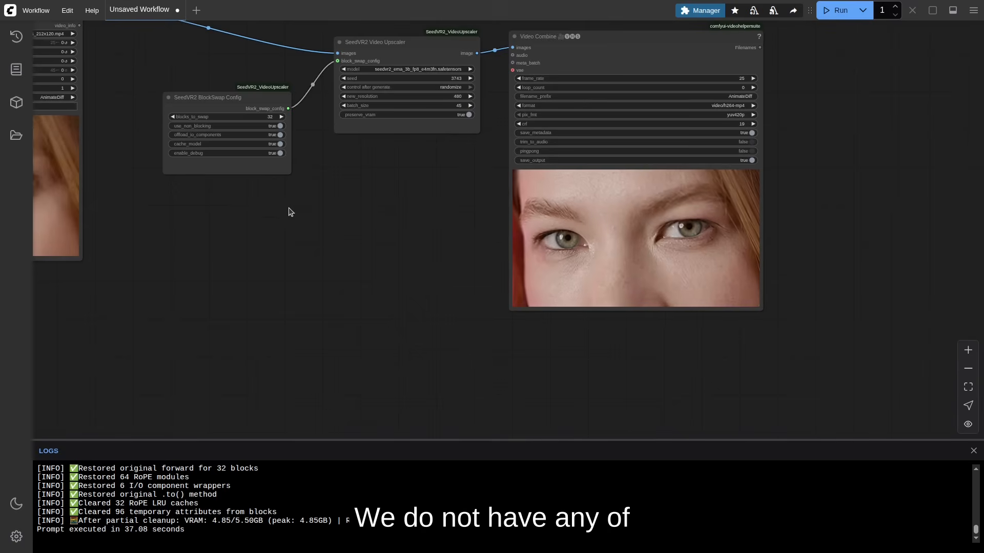
{"action": "left_click_drag", "start_coordinate": [289, 212], "coordinate": [415, 224]}
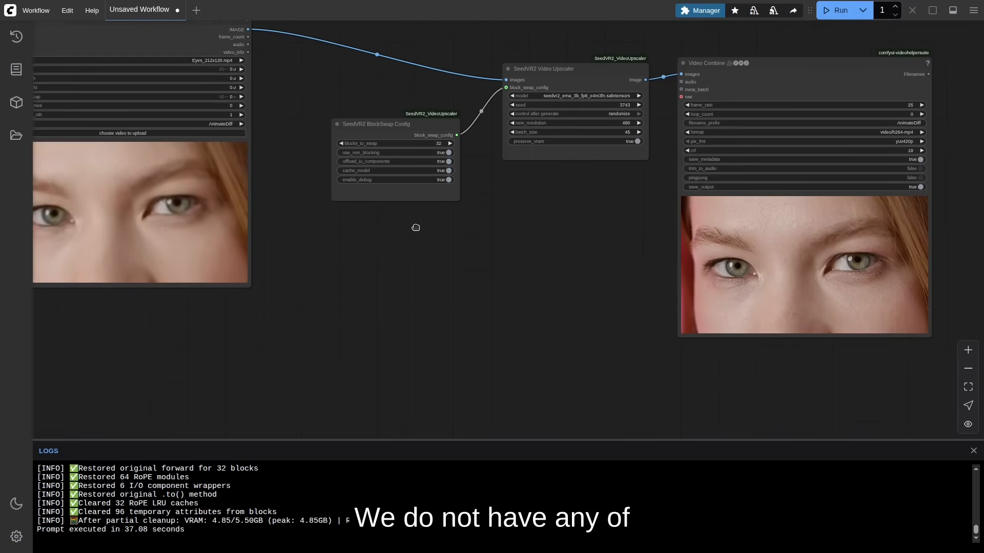
{"action": "left_click_drag", "start_coordinate": [332, 184], "coordinate": [255, 183]}
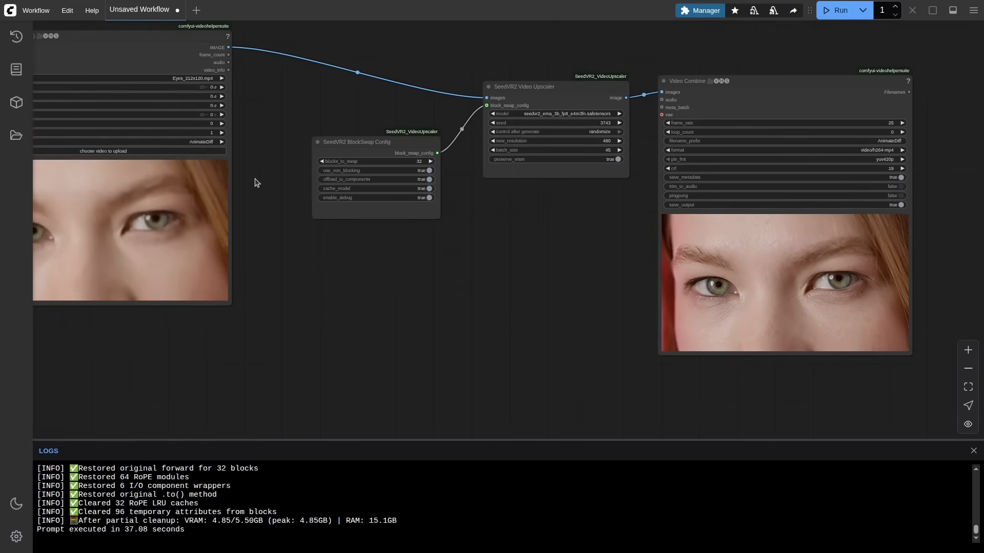
Step: Place the Load Video node beside Video Combine to compare input and output footage, and return it to its place
{"action": "left_click_drag", "start_coordinate": [159, 35], "coordinate": [586, 93]}
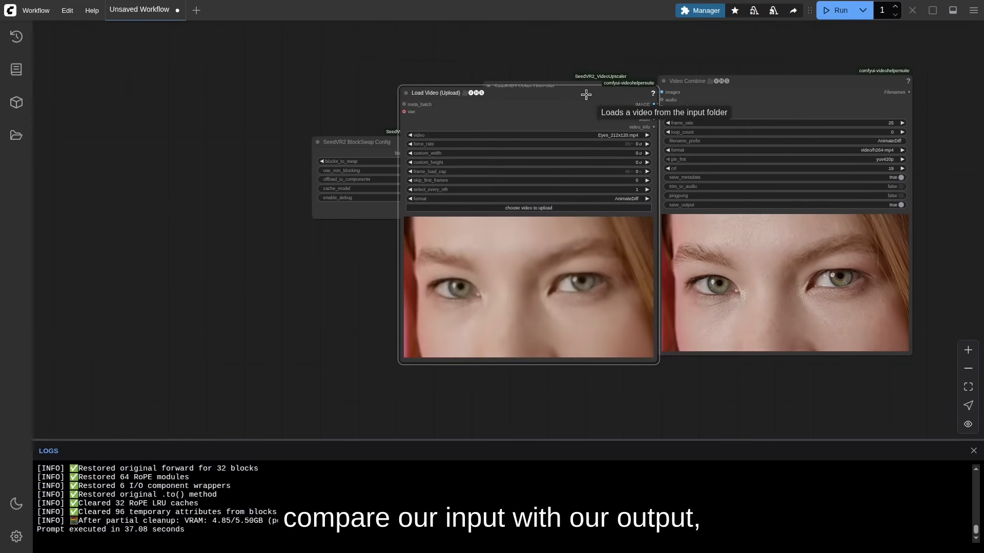
{"action": "left_click_drag", "start_coordinate": [712, 375], "coordinate": [557, 342]}
{"action": "scroll", "coordinate": [546, 336], "scroll_direction": "up", "scroll_amount": 4}
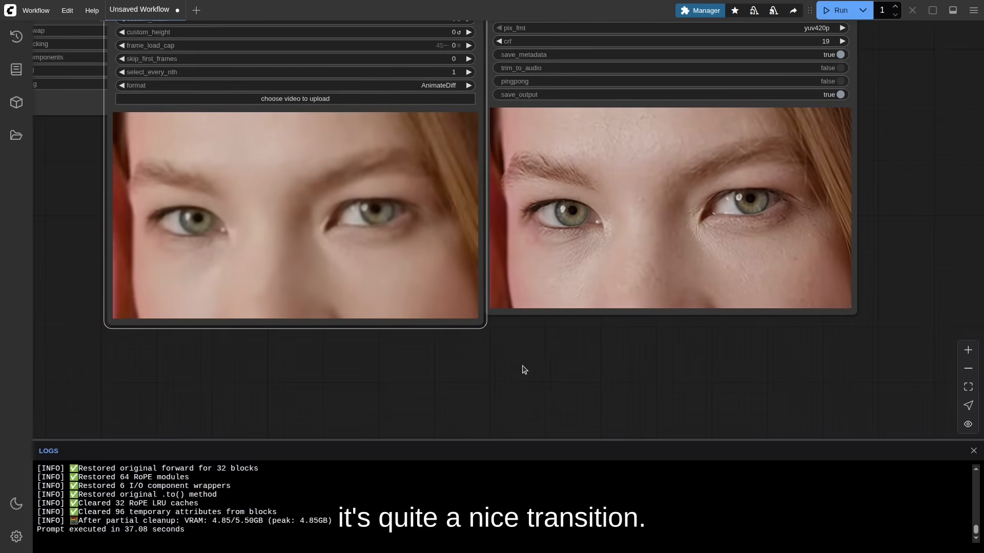
{"action": "left_click_drag", "start_coordinate": [520, 355], "coordinate": [543, 355]}
{"action": "scroll", "coordinate": [804, 380], "scroll_direction": "down", "scroll_amount": 5}
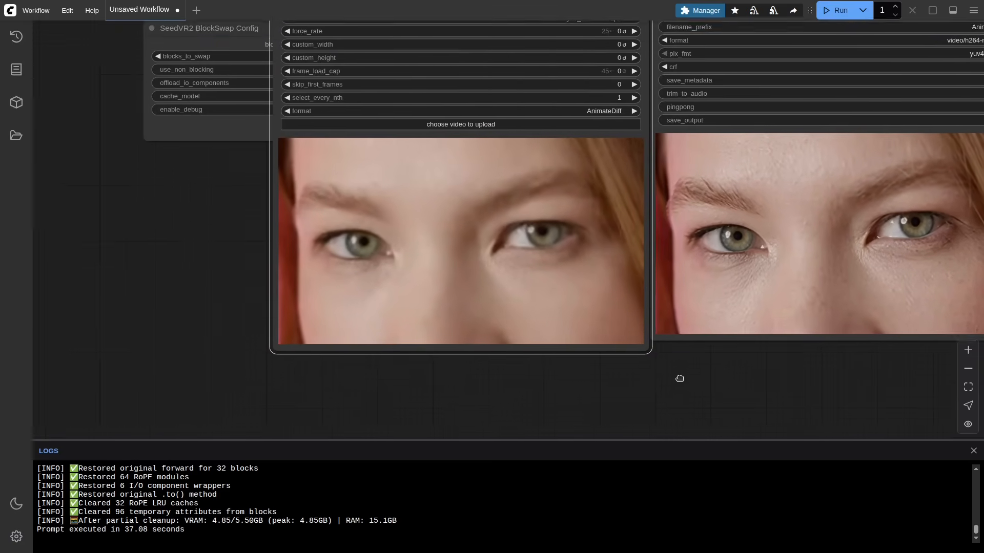
{"action": "left_click_drag", "start_coordinate": [712, 213], "coordinate": [458, 202]}
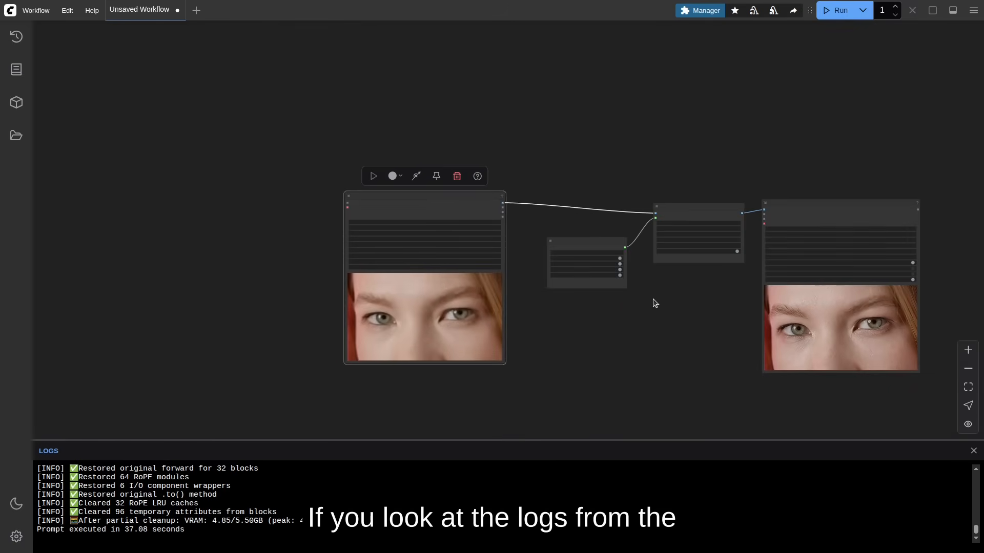
Step: Expand the logs to read the BlockSwap debug output for swapped blocks and I/O components, and shrink them again
{"action": "left_click_drag", "start_coordinate": [654, 303], "coordinate": [625, 278]}
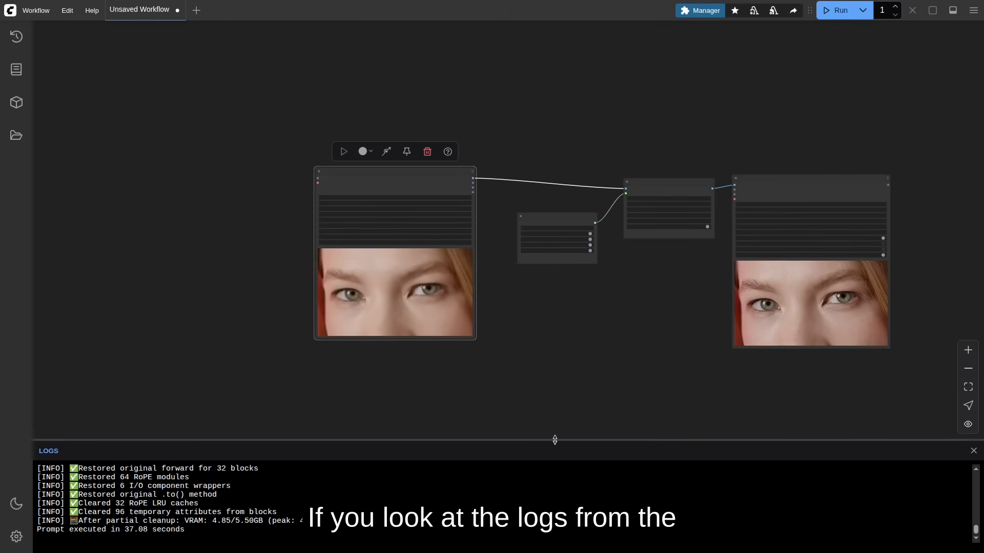
{"action": "left_click_drag", "start_coordinate": [553, 439], "coordinate": [571, 147]}
{"action": "scroll", "coordinate": [388, 272], "scroll_direction": "up", "scroll_amount": 3}
{"action": "scroll", "coordinate": [387, 271], "scroll_direction": "up", "scroll_amount": 7}
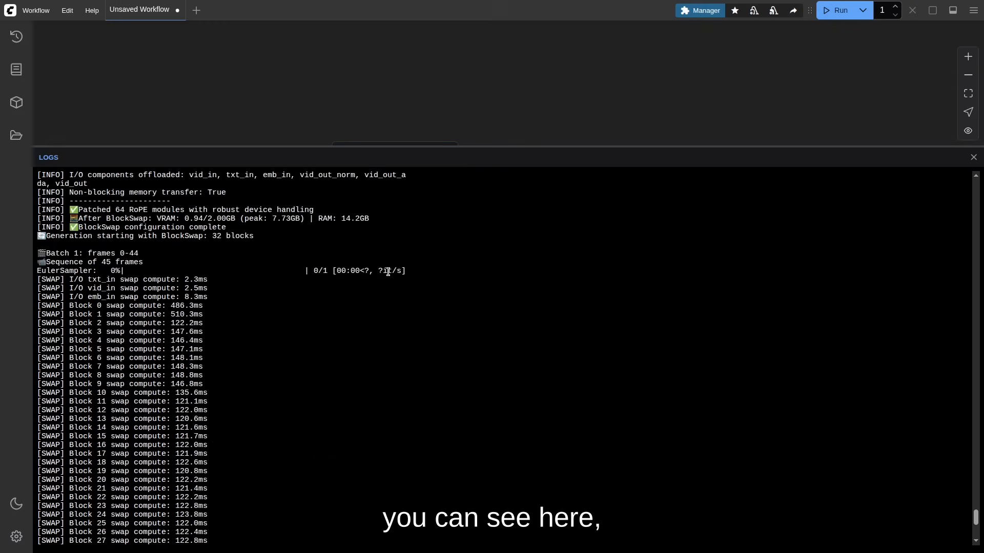
{"action": "scroll", "coordinate": [368, 272], "scroll_direction": "down", "scroll_amount": 6}
{"action": "scroll", "coordinate": [367, 272], "scroll_direction": "up", "scroll_amount": 5}
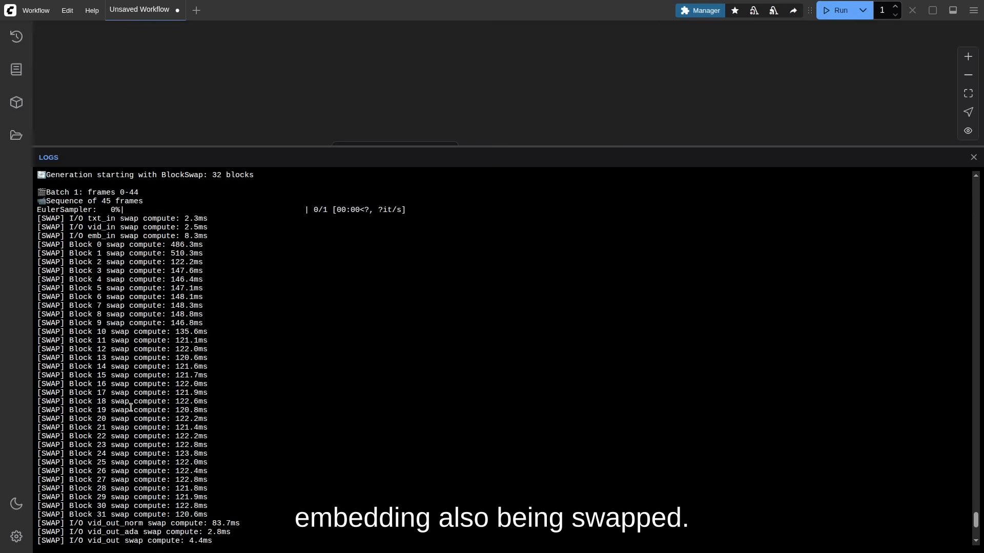
{"action": "left_click_drag", "start_coordinate": [412, 147], "coordinate": [438, 482]}
Step: Switch the SeedVR2 Video Upscaler model to seedvr2_ema_7b_fp16.safetensors and run the workflow
{"action": "scroll", "coordinate": [675, 271], "scroll_direction": "up", "scroll_amount": 5}
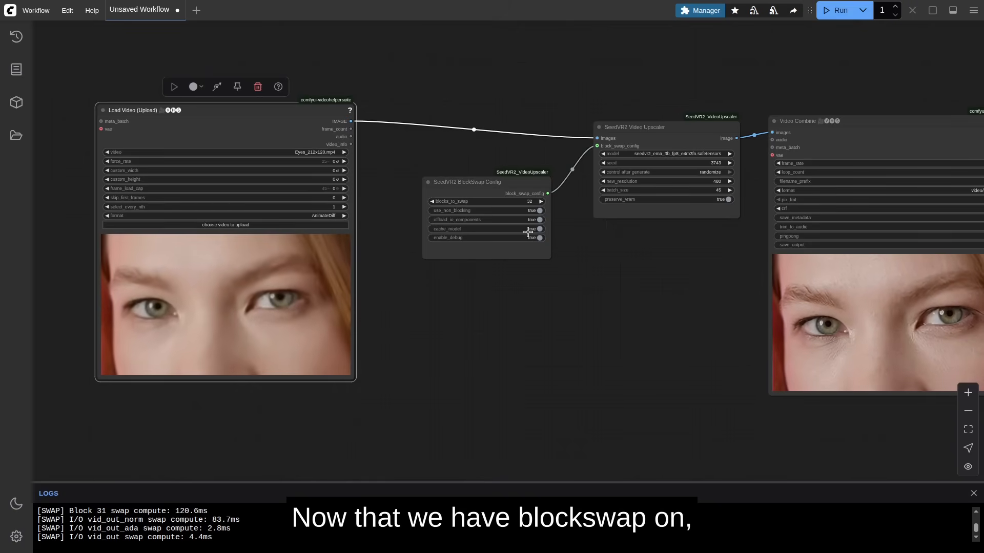
{"action": "left_click", "coordinate": [710, 154]}
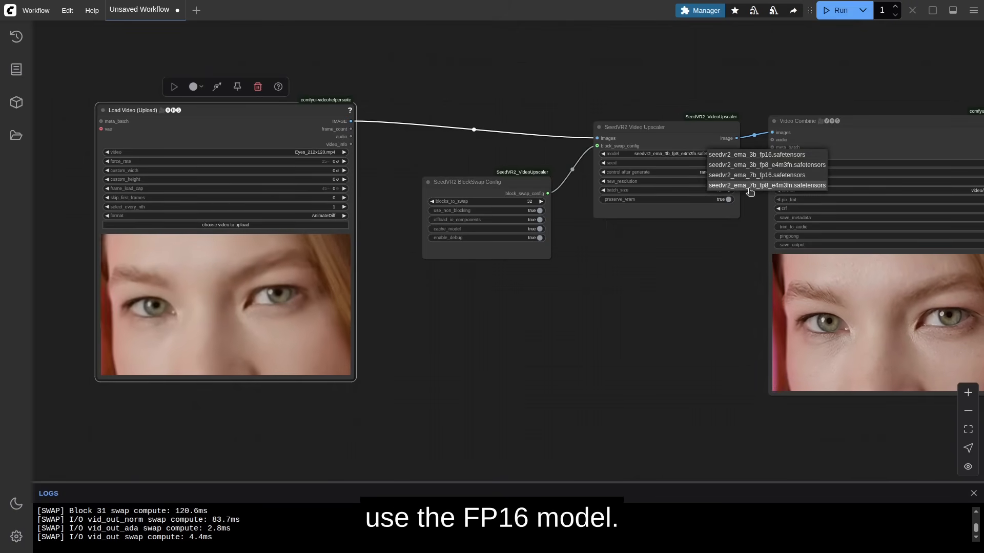
{"action": "left_click", "coordinate": [730, 175]}
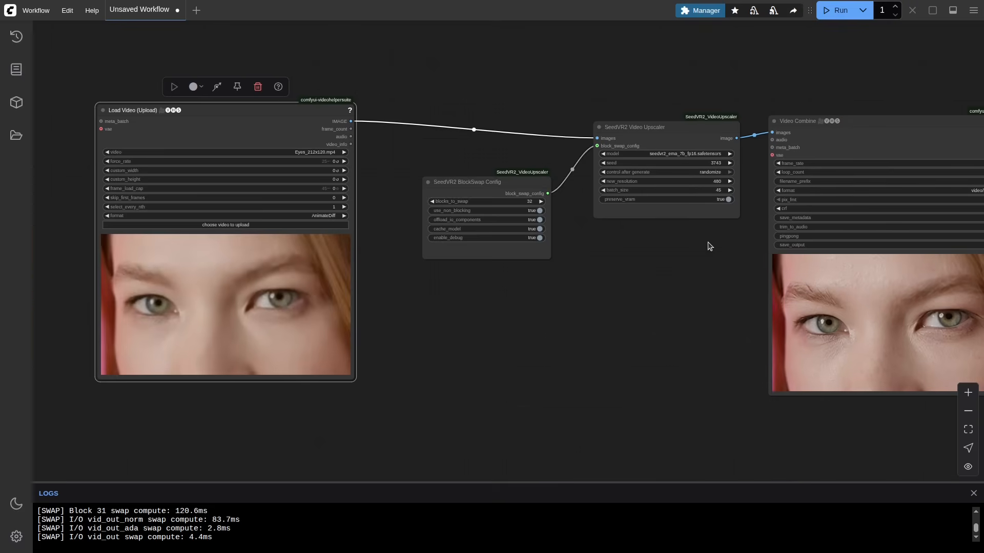
{"action": "left_click_drag", "start_coordinate": [707, 246], "coordinate": [582, 232]}
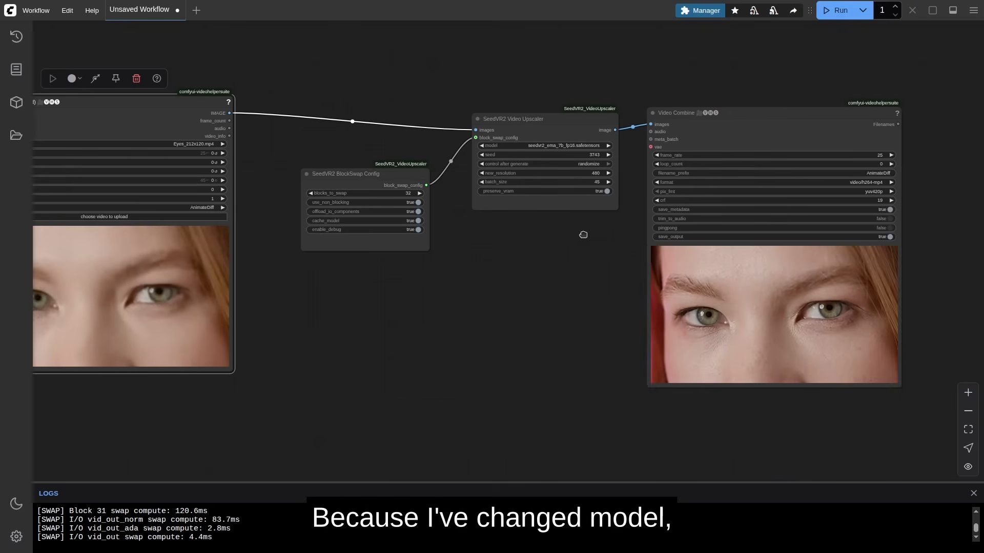
{"action": "left_click", "coordinate": [840, 11]}
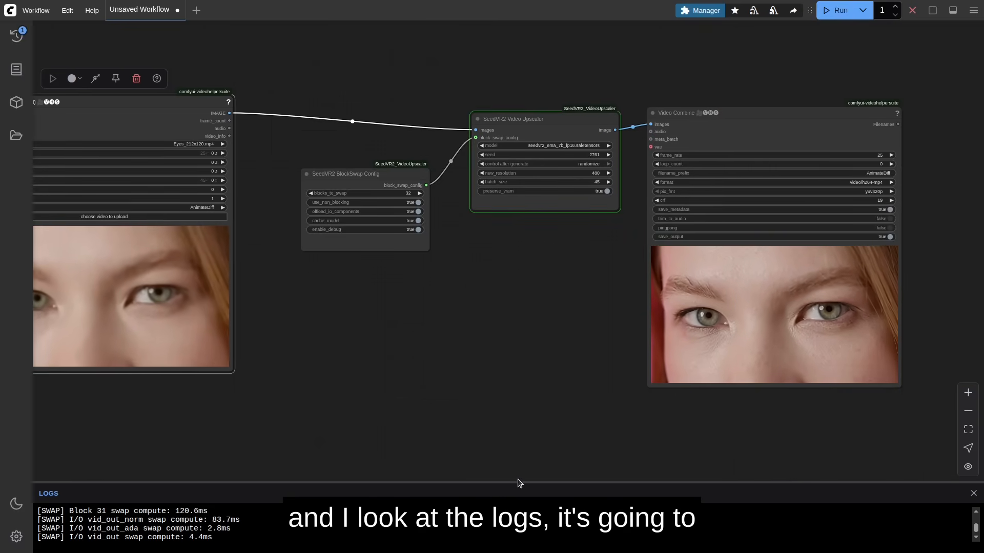
Step: Expand the logs to read the cleanup and loading messages for seedvr2_ema_7b_fp16.safetensors, and shrink them again
{"action": "left_click_drag", "start_coordinate": [516, 482], "coordinate": [459, 308]}
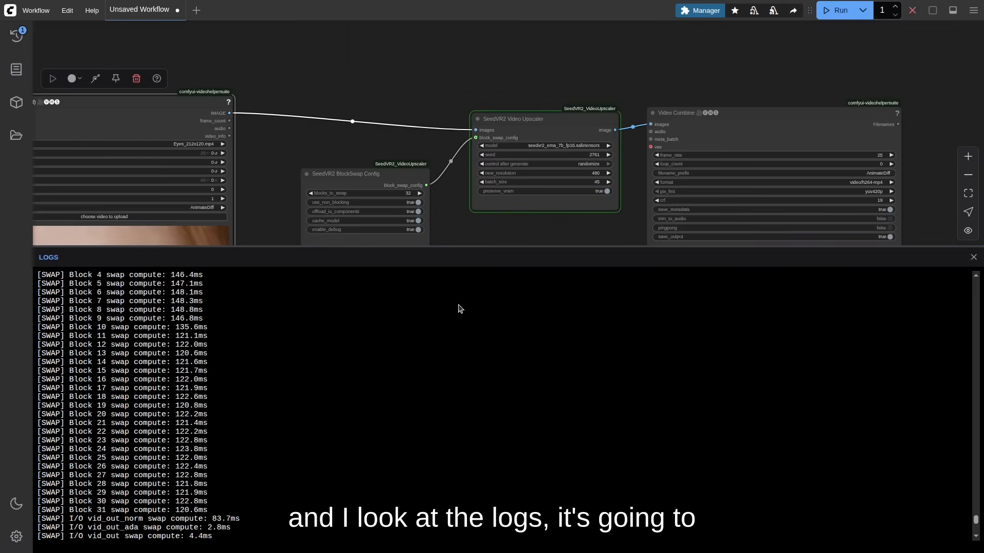
{"action": "left_click_drag", "start_coordinate": [55, 502], "coordinate": [77, 508]}
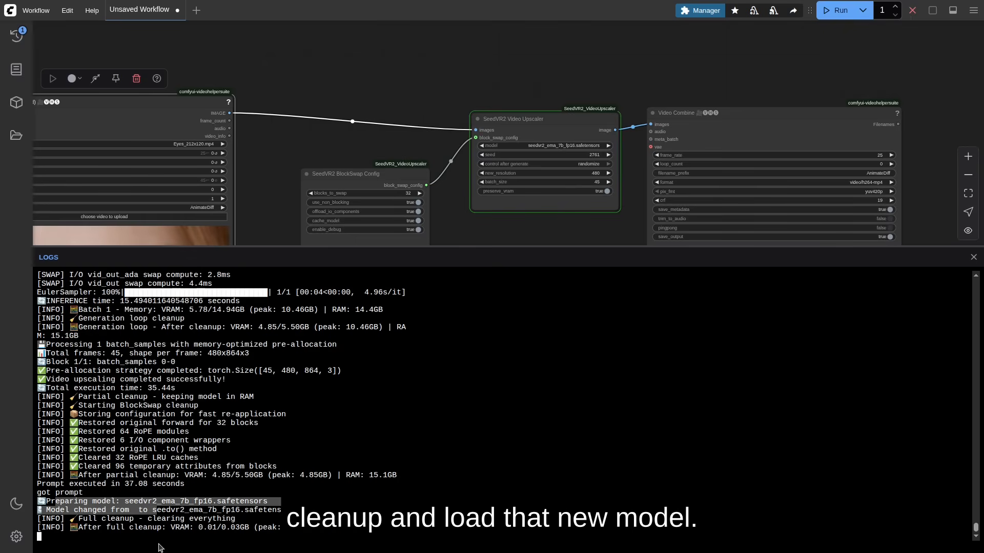
{"action": "left_click", "coordinate": [157, 513]}
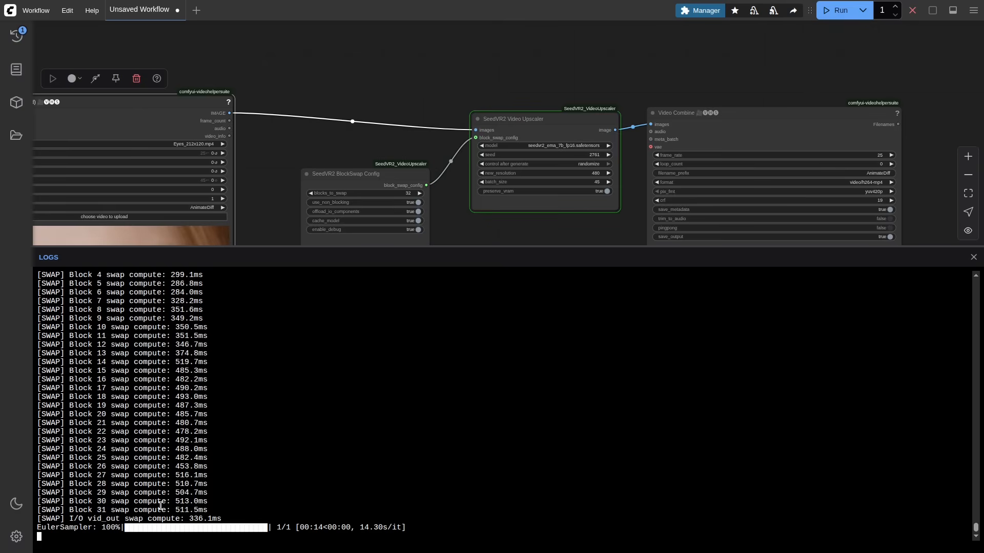
{"action": "left_click_drag", "start_coordinate": [599, 247], "coordinate": [600, 404]}
Step: Place the Video Combine node directly beside Load Video and sync its preview with the input footage
{"action": "left_click_drag", "start_coordinate": [592, 348], "coordinate": [623, 279]}
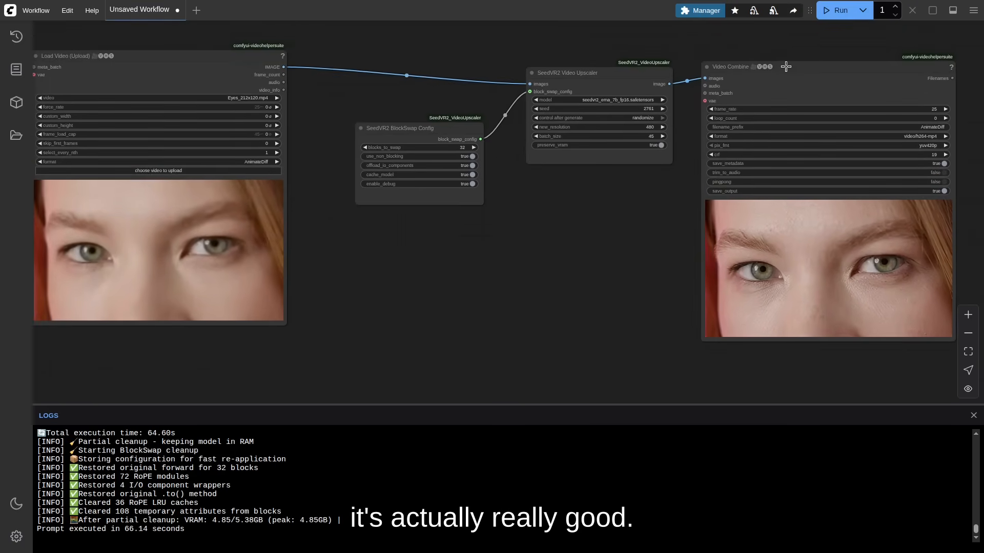
{"action": "left_click_drag", "start_coordinate": [786, 67], "coordinate": [379, 51]}
{"action": "right_click", "coordinate": [385, 189]}
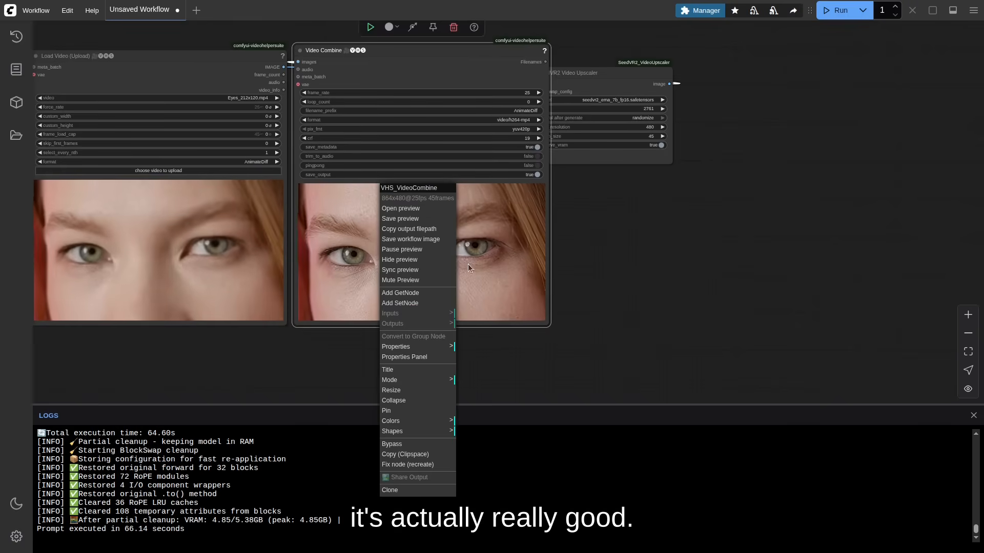
{"action": "left_click", "coordinate": [416, 270]}
{"action": "left_click_drag", "start_coordinate": [272, 360], "coordinate": [392, 360]}
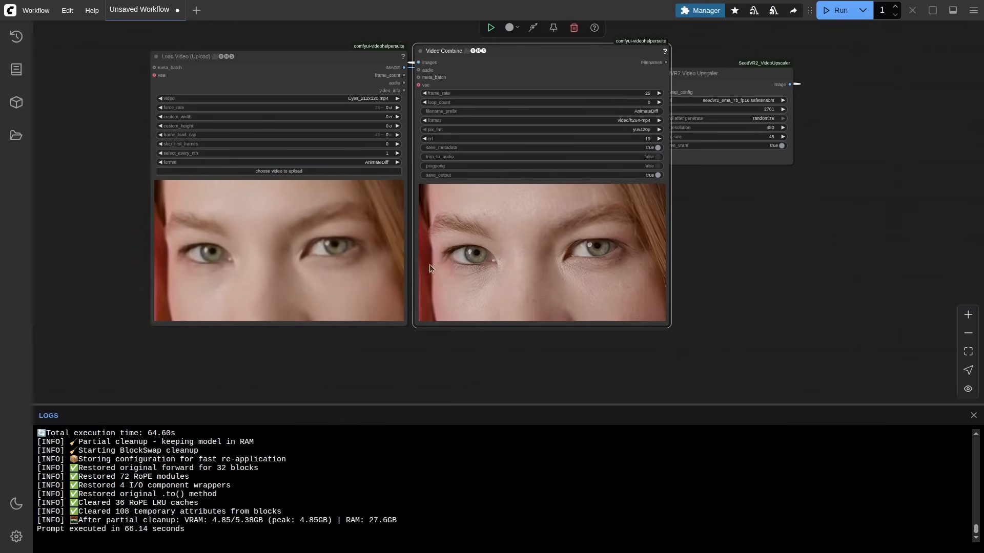
Step: Compare the eye and skin detail of the input and 7B output previews up close, and return Video Combine to its place
{"action": "scroll", "coordinate": [430, 264], "scroll_direction": "up", "scroll_amount": 8}
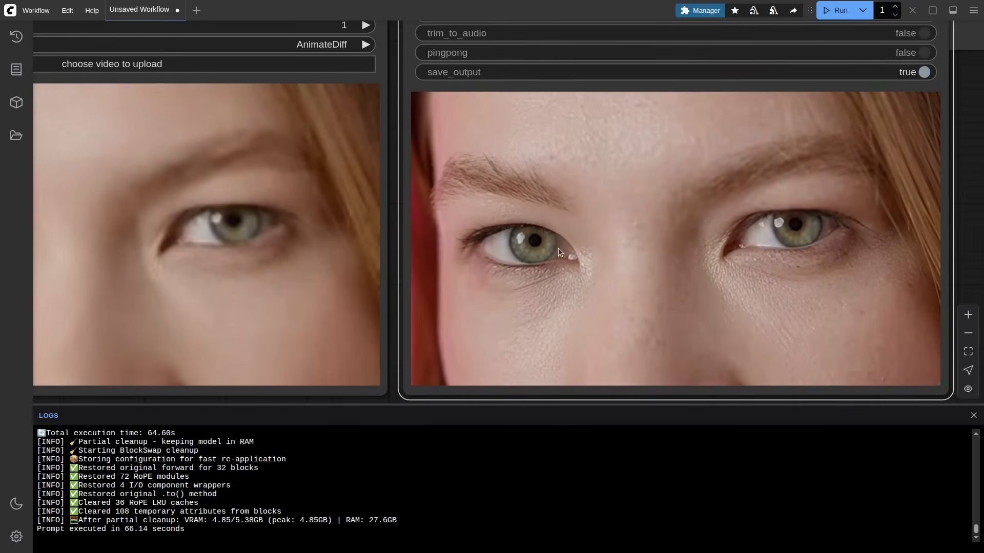
{"action": "left_click_drag", "start_coordinate": [558, 248], "coordinate": [626, 247]}
{"action": "scroll", "coordinate": [815, 234], "scroll_direction": "up", "scroll_amount": 6}
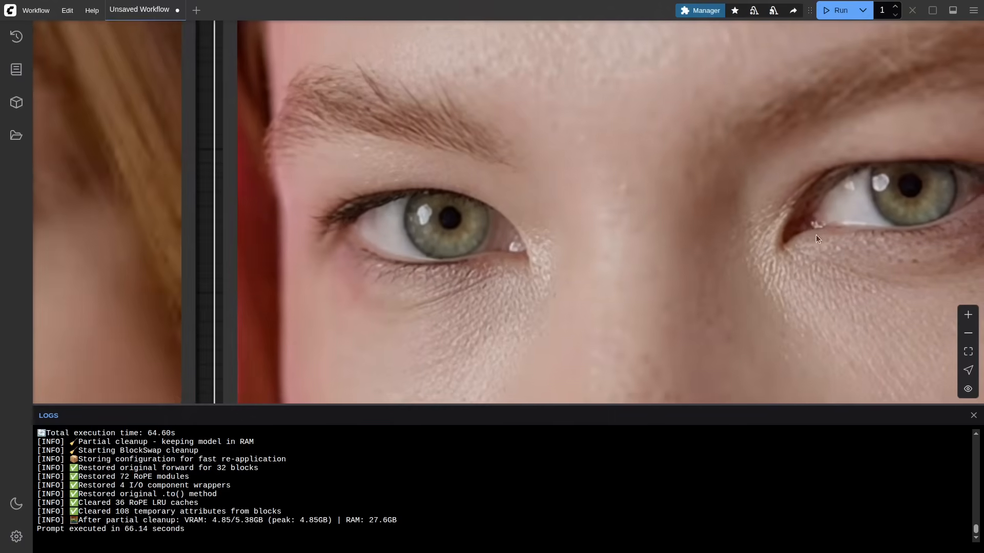
{"action": "scroll", "coordinate": [815, 235], "scroll_direction": "down", "scroll_amount": 10}
{"action": "scroll", "coordinate": [721, 285], "scroll_direction": "up", "scroll_amount": 3}
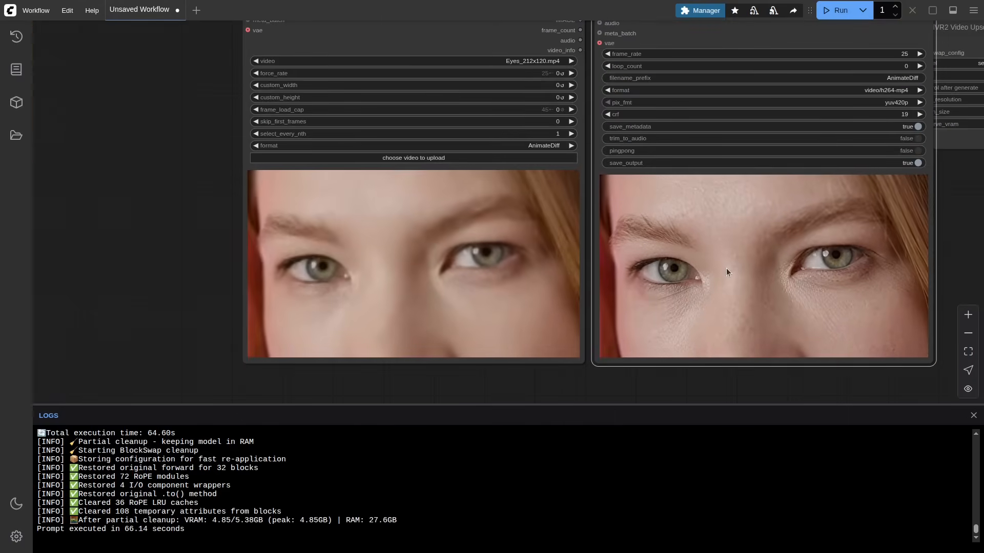
{"action": "scroll", "coordinate": [767, 259], "scroll_direction": "down", "scroll_amount": 6}
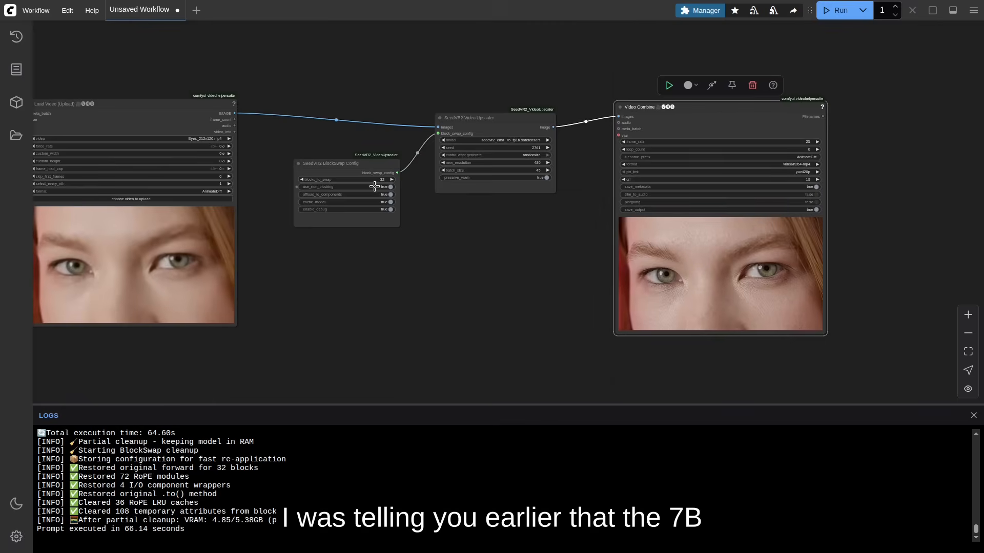
Step: Disable offload_io_components and set blocks_to_swap to 16 in the SeedVR2 BlockSwap Config node
{"action": "scroll", "coordinate": [375, 186], "scroll_direction": "up", "scroll_amount": 10}
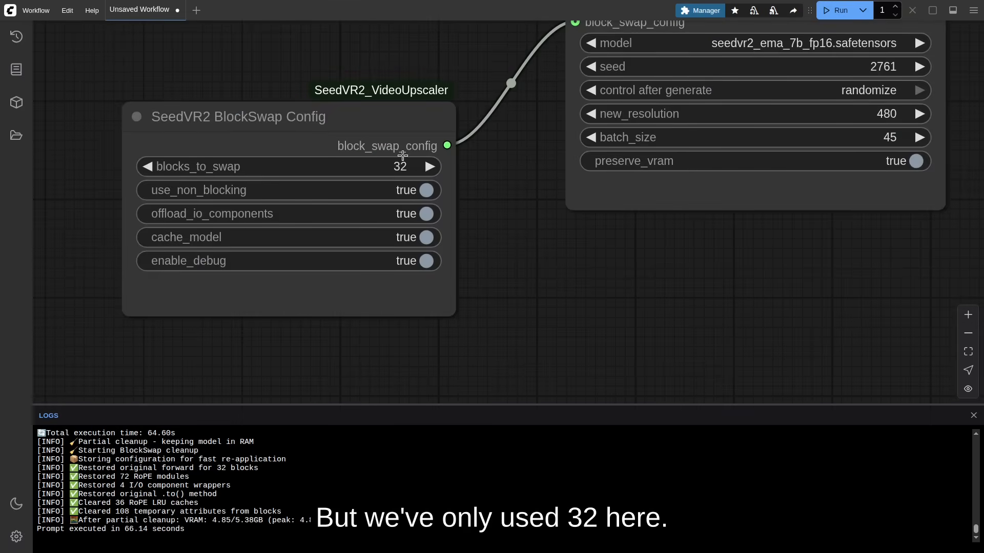
{"action": "scroll", "coordinate": [398, 167], "scroll_direction": "down", "scroll_amount": 6}
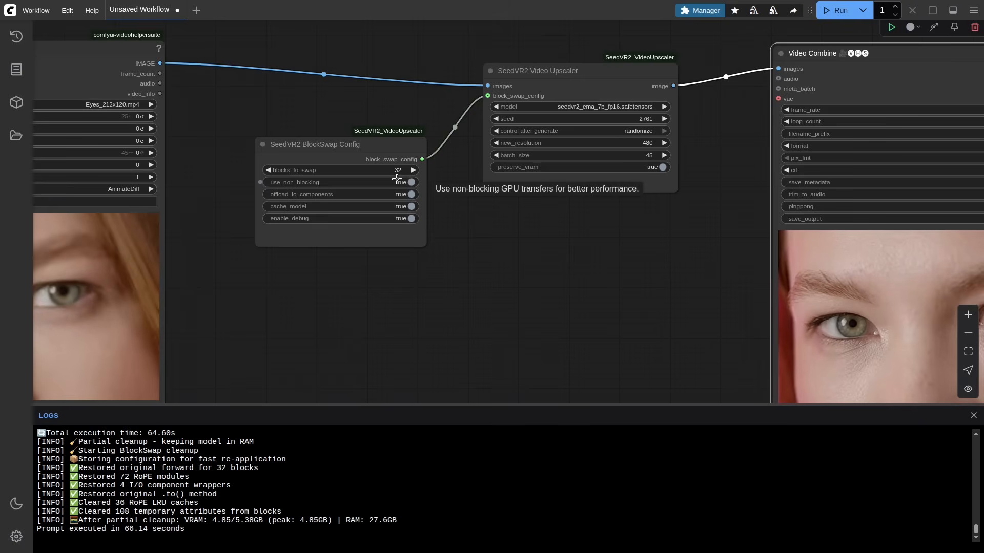
{"action": "scroll", "coordinate": [502, 484], "scroll_direction": "up", "scroll_amount": 5}
{"action": "scroll", "coordinate": [463, 518], "scroll_direction": "up", "scroll_amount": 3}
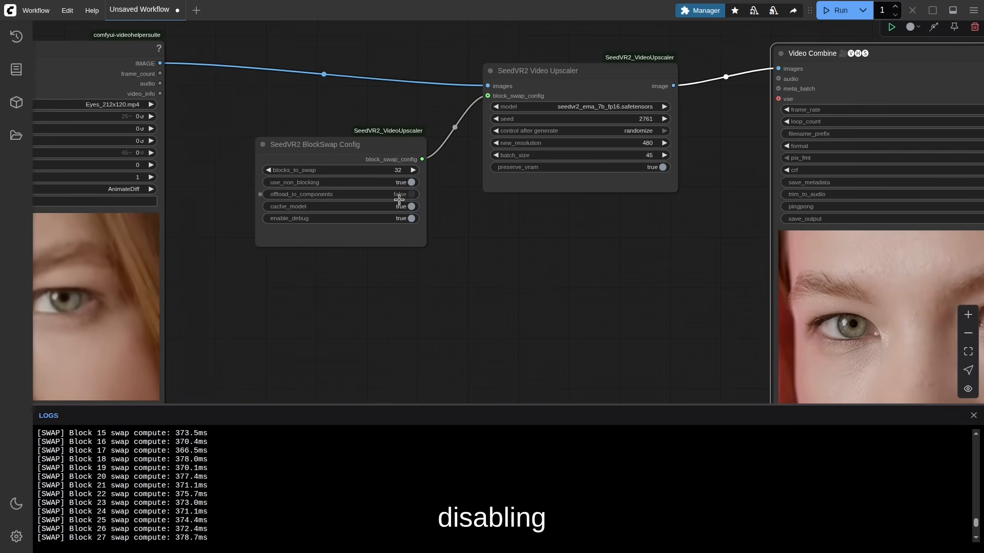
{"action": "left_click", "coordinate": [397, 169]}
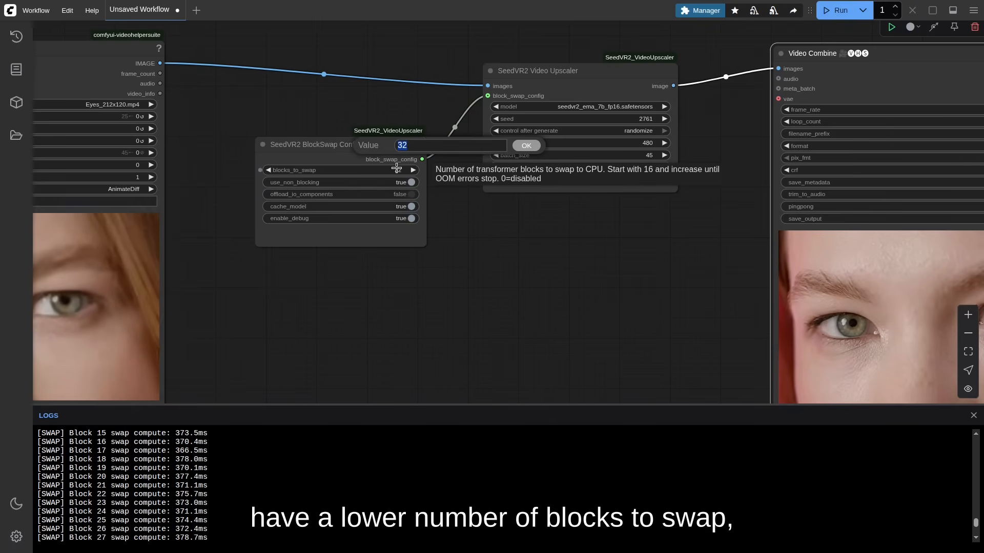
{"action": "type", "text": "16"}
{"action": "key", "text": "Return"}
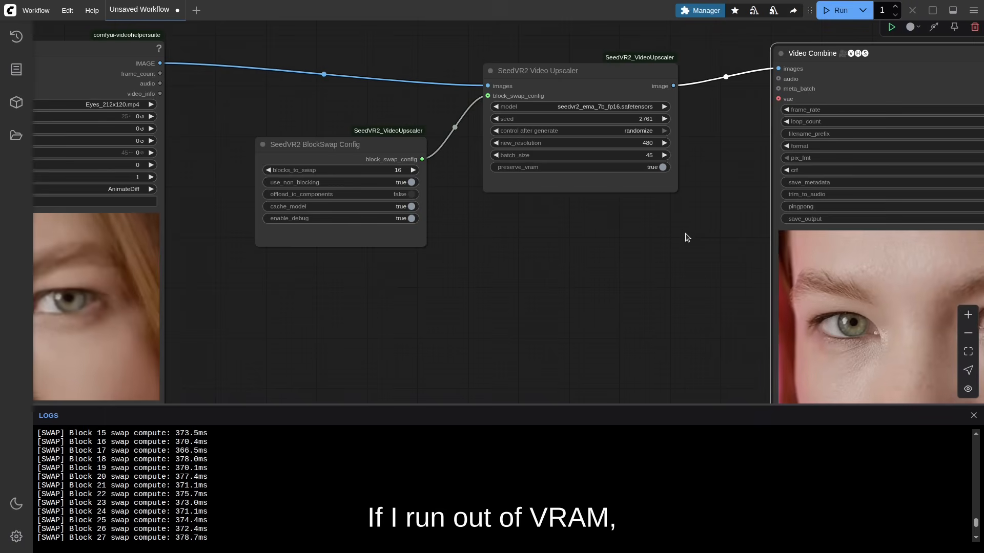
Step: Raise blocks_to_swap in steps up to 36 in the SeedVR2 BlockSwap Config node
{"action": "left_click", "coordinate": [412, 169]}
{"action": "left_click", "coordinate": [412, 170]}
{"action": "left_click", "coordinate": [412, 170]}
{"action": "left_click", "coordinate": [412, 169]}
{"action": "left_click", "coordinate": [412, 170]}
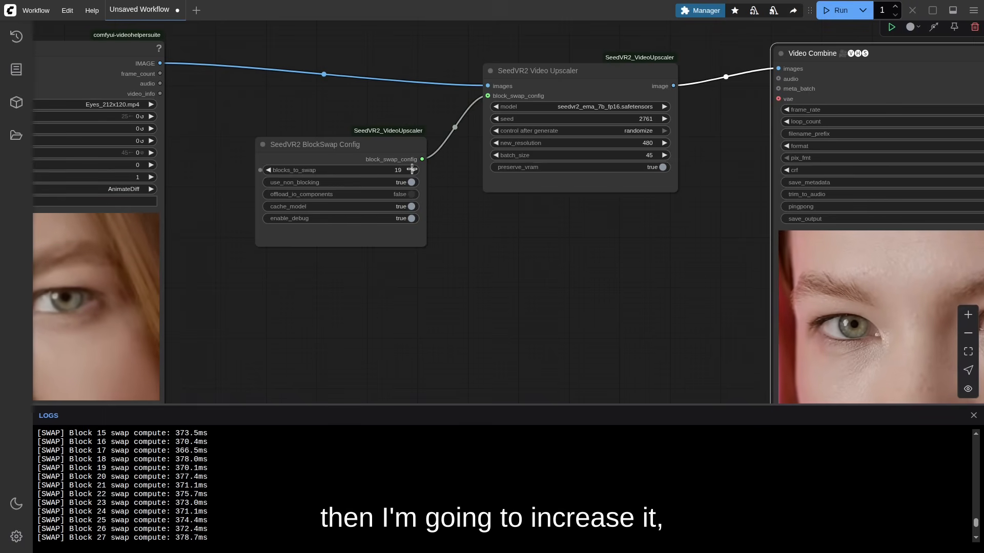
{"action": "left_click", "coordinate": [412, 169]}
{"action": "left_click", "coordinate": [412, 170]}
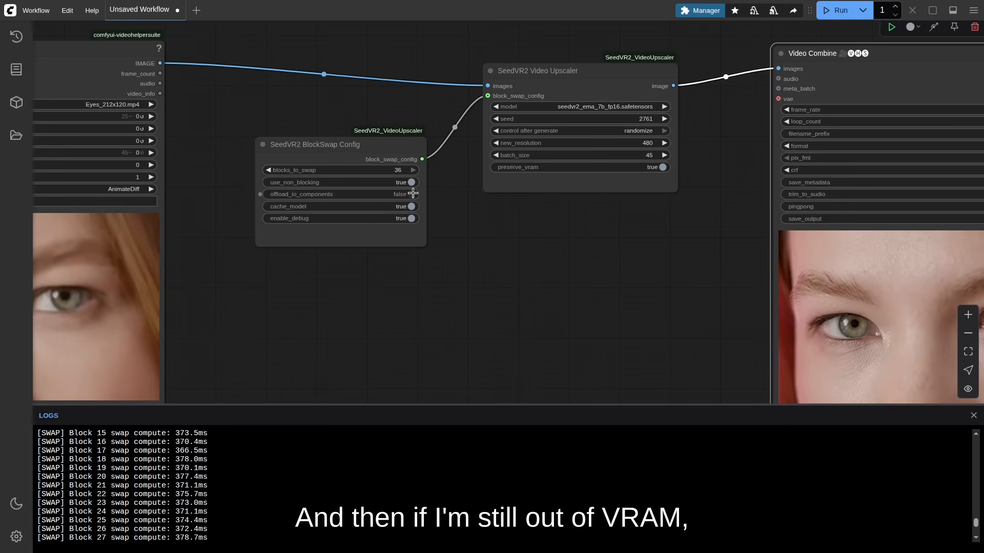
Step: Re-enable offload_io_components and set blocks_to_swap back to 32 in the SeedVR2 BlockSwap Config node
{"action": "left_click", "coordinate": [408, 195]}
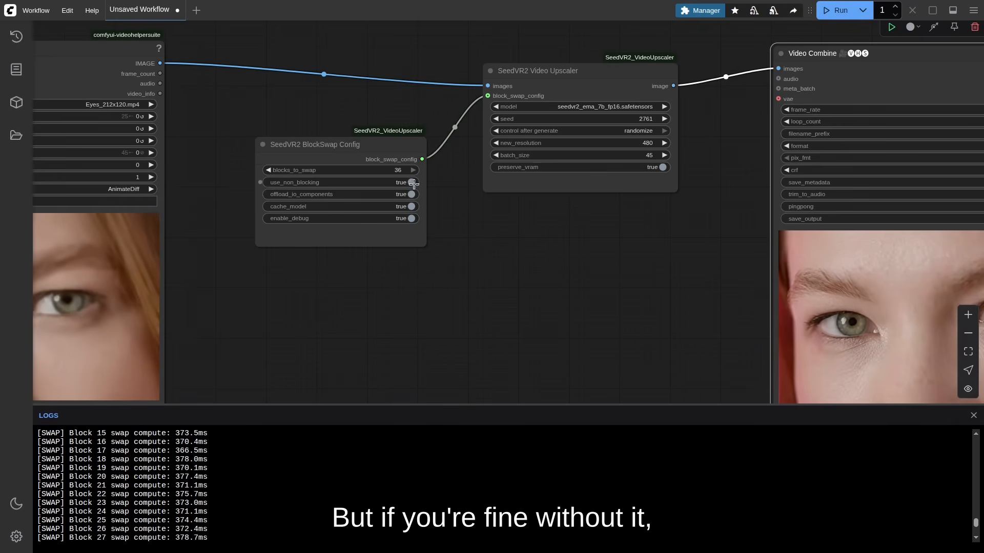
{"action": "left_click", "coordinate": [400, 169]}
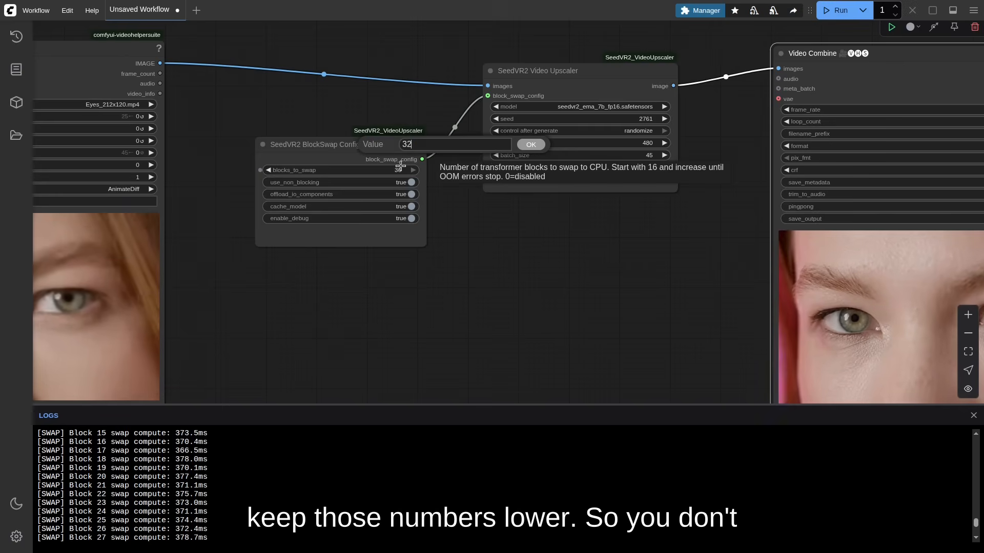
{"action": "key", "text": "Return"}
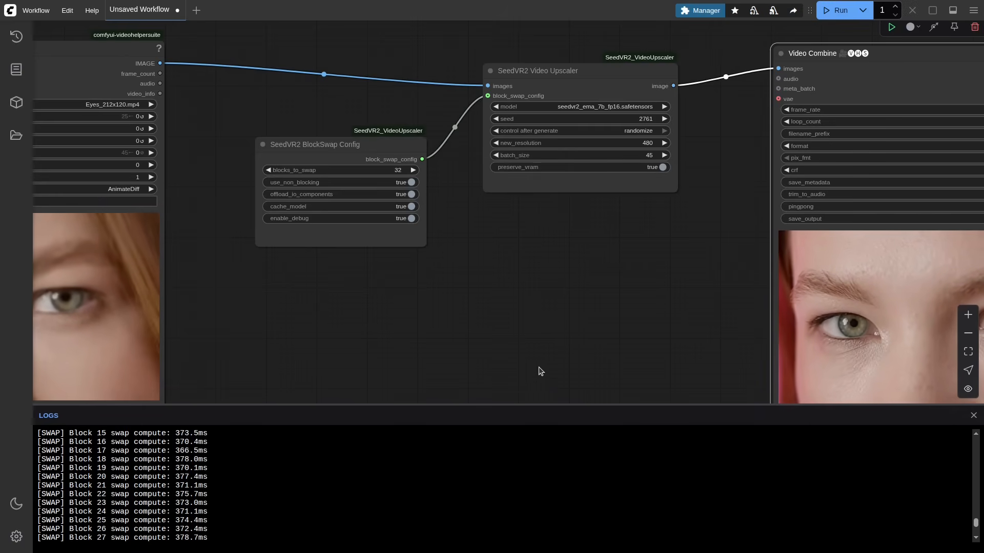
Step: Move Video Combine farther away to make room and connect a new Upscale Image node between the SeedVR2 Video Upscaler and Video Combine
{"action": "scroll", "coordinate": [517, 332], "scroll_direction": "down", "scroll_amount": 6}
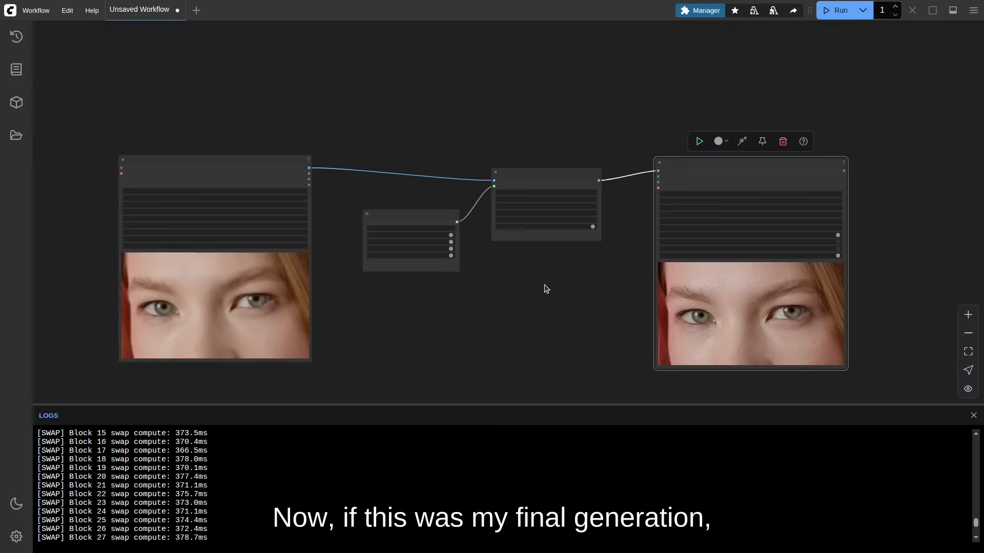
{"action": "scroll", "coordinate": [621, 281], "scroll_direction": "up", "scroll_amount": 3}
{"action": "left_click_drag", "start_coordinate": [591, 125], "coordinate": [774, 121]}
{"action": "left_click_drag", "start_coordinate": [433, 255], "coordinate": [630, 248]}
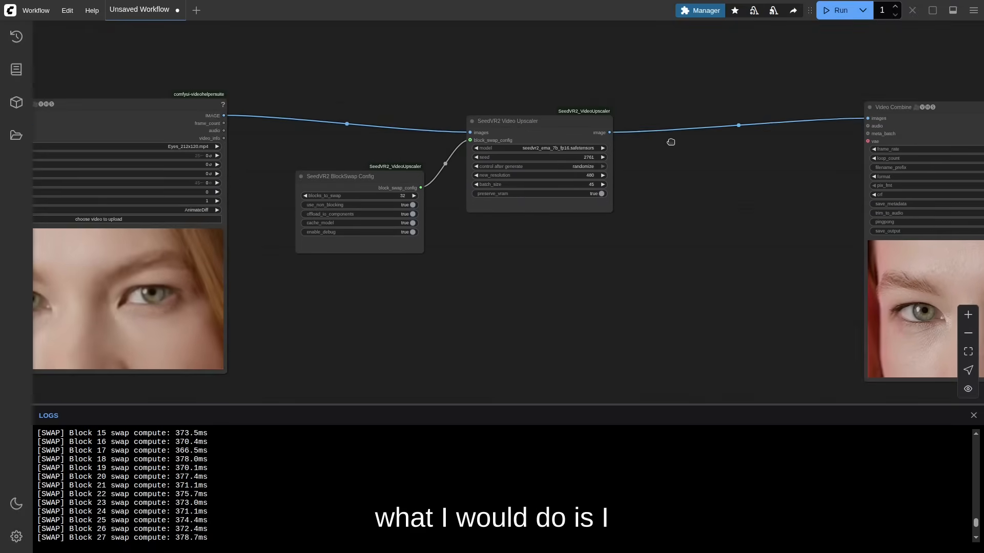
{"action": "double_click", "coordinate": [670, 143]}
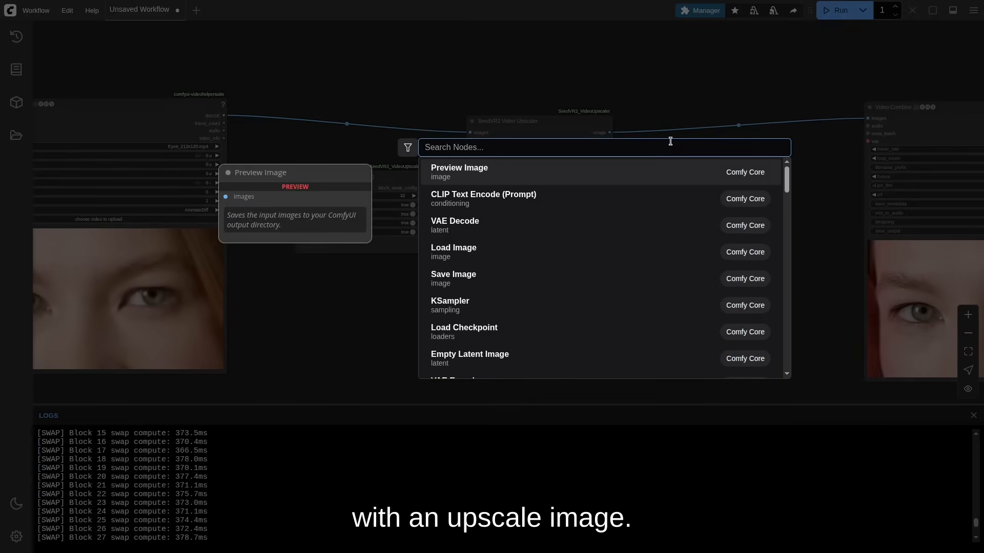
{"action": "type", "text": "upscale"}
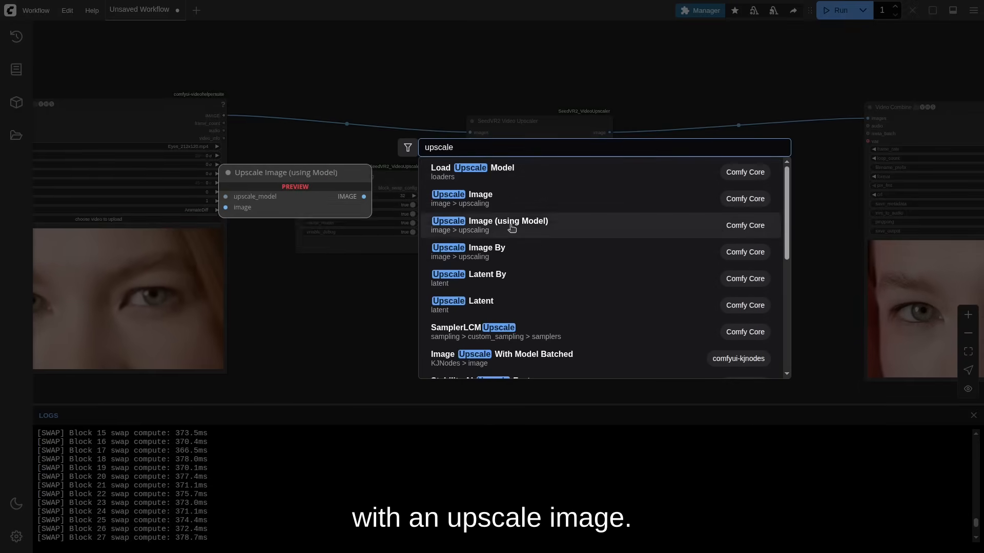
{"action": "left_click", "coordinate": [509, 198]}
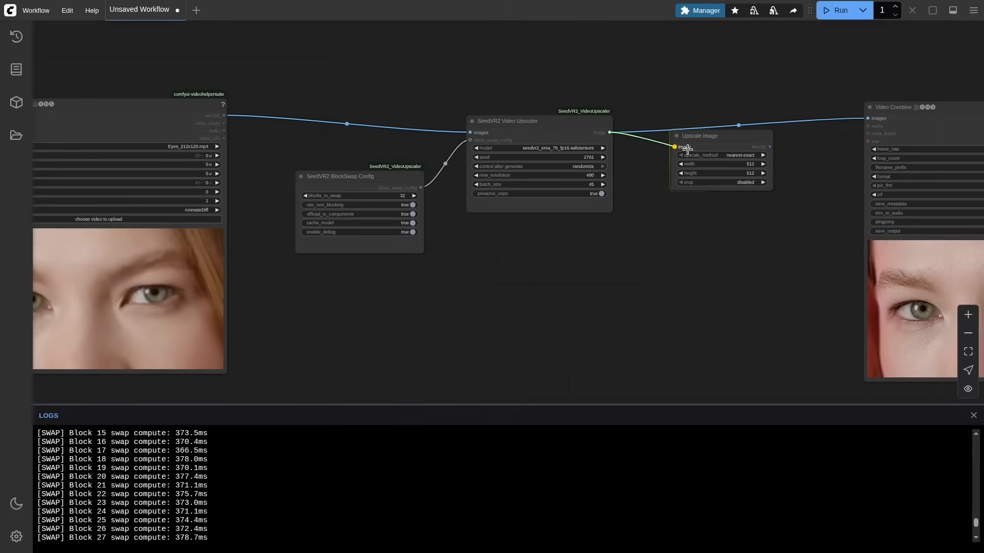
{"action": "left_click_drag", "start_coordinate": [867, 113], "coordinate": [868, 117]}
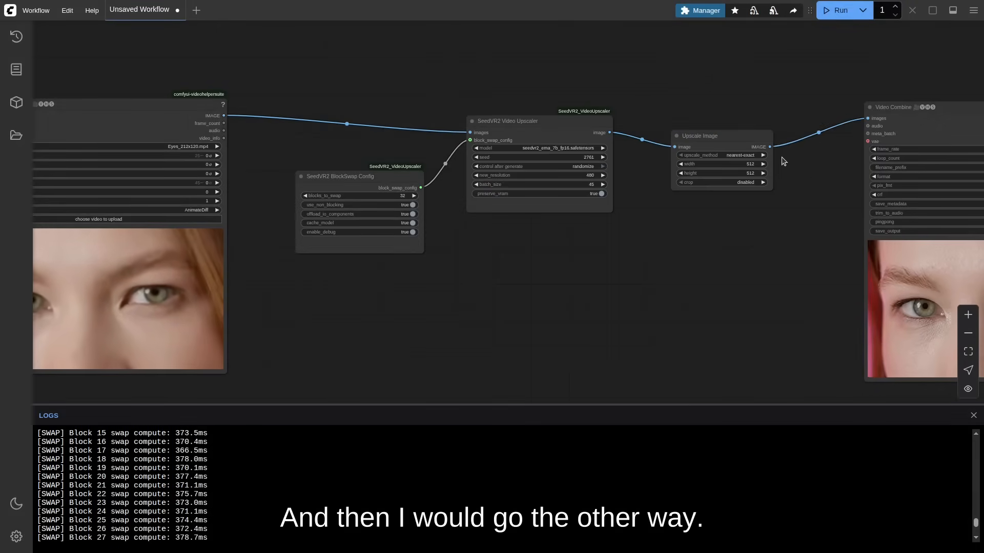
Step: Set the Upscale Image node's width to 1920 and height to 1080
{"action": "left_click", "coordinate": [754, 164]}
{"action": "type", "text": "1920"}
{"action": "key", "text": "Return"}
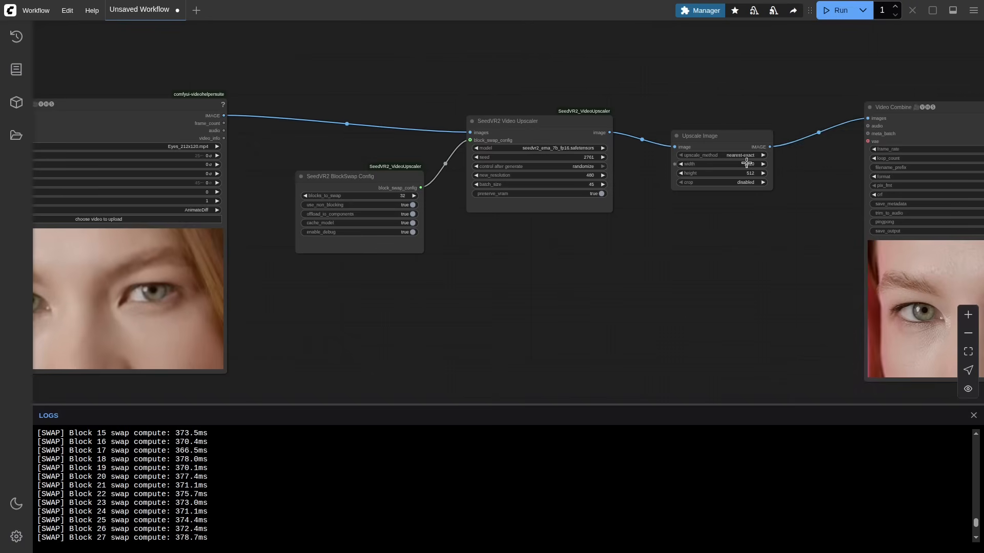
{"action": "left_click", "coordinate": [747, 173]}
{"action": "type", "text": "1080"}
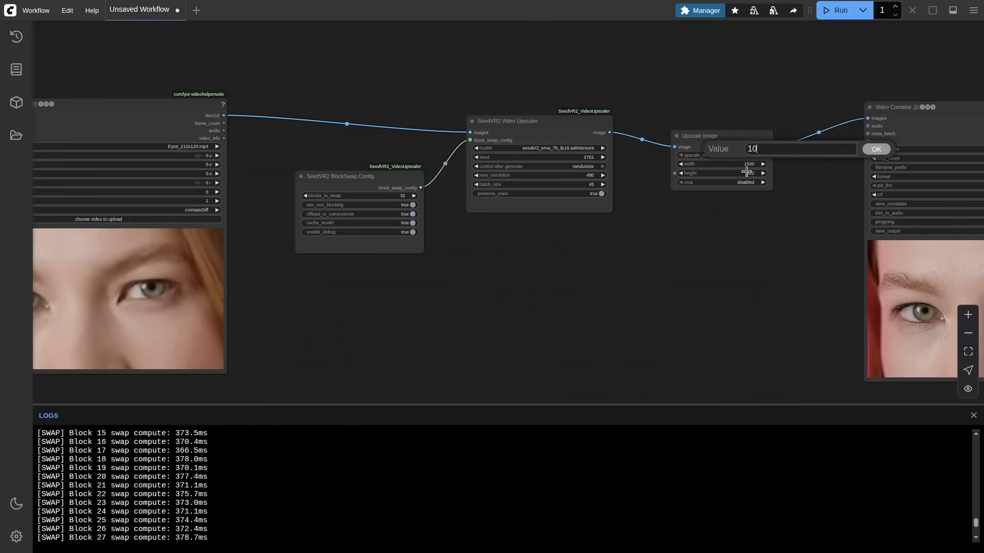
{"action": "key", "text": "Return"}
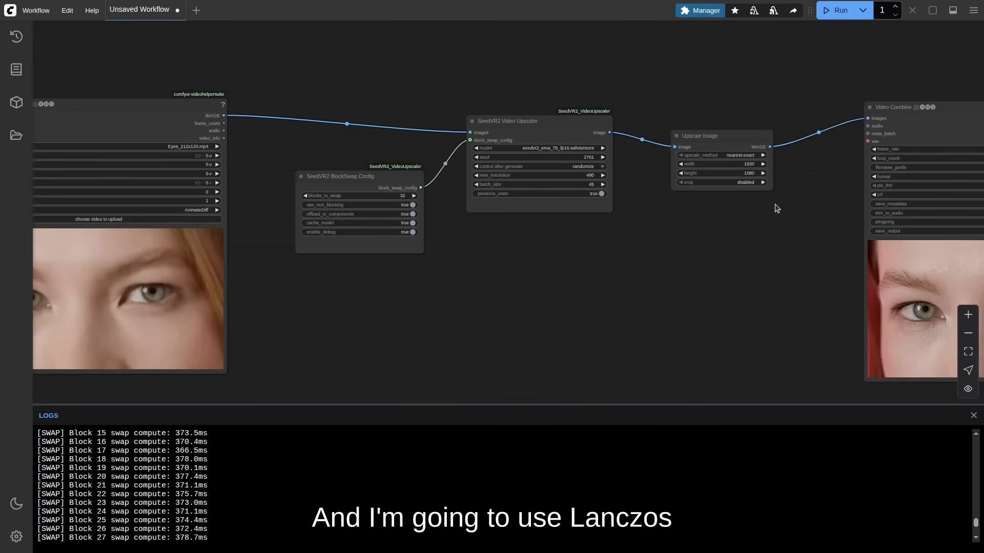
Step: Change the Upscale Image node's upscale_method to lanczos and run the workflow
{"action": "scroll", "coordinate": [763, 189], "scroll_direction": "down", "scroll_amount": 3}
{"action": "scroll", "coordinate": [746, 164], "scroll_direction": "up", "scroll_amount": 10}
{"action": "left_click", "coordinate": [634, 161]}
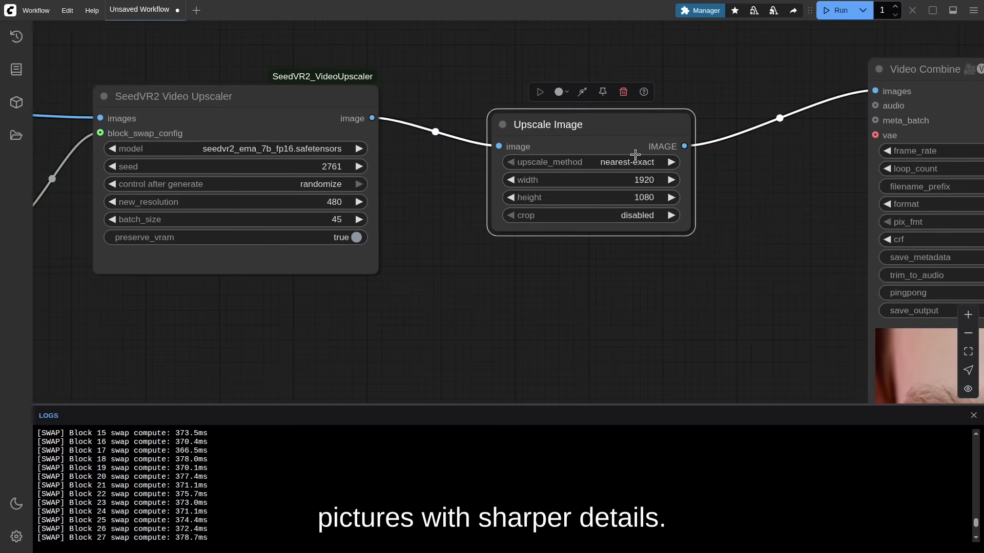
{"action": "left_click", "coordinate": [664, 219]}
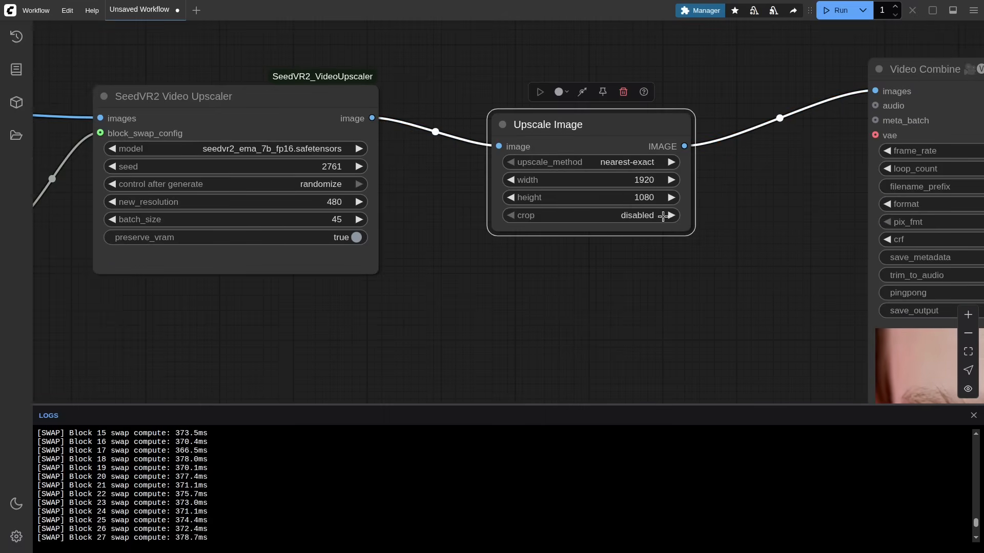
{"action": "scroll", "coordinate": [687, 155], "scroll_direction": "down", "scroll_amount": 5}
{"action": "left_click", "coordinate": [835, 10]}
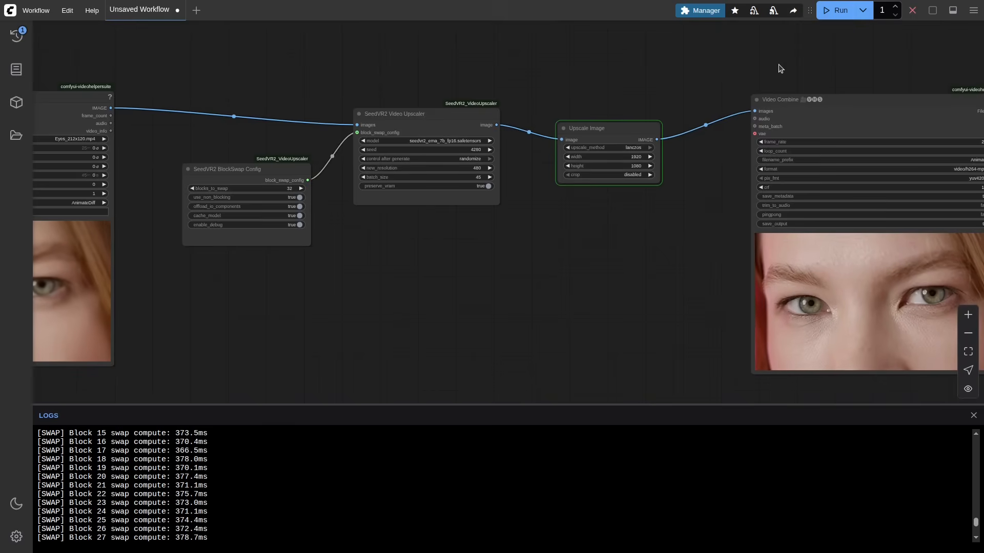
Step: Enlarge the Video Combine node for a bigger output preview and review the workflow back to the Load Video input
{"action": "left_click_drag", "start_coordinate": [710, 158], "coordinate": [510, 90]}
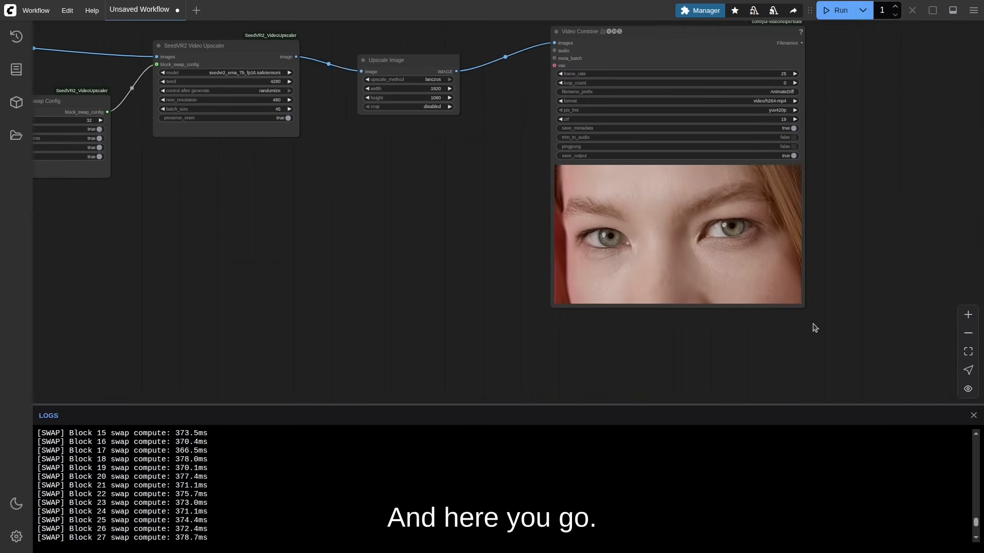
{"action": "left_click_drag", "start_coordinate": [803, 308], "coordinate": [982, 407]}
{"action": "scroll", "coordinate": [823, 78], "scroll_direction": "down", "scroll_amount": 5}
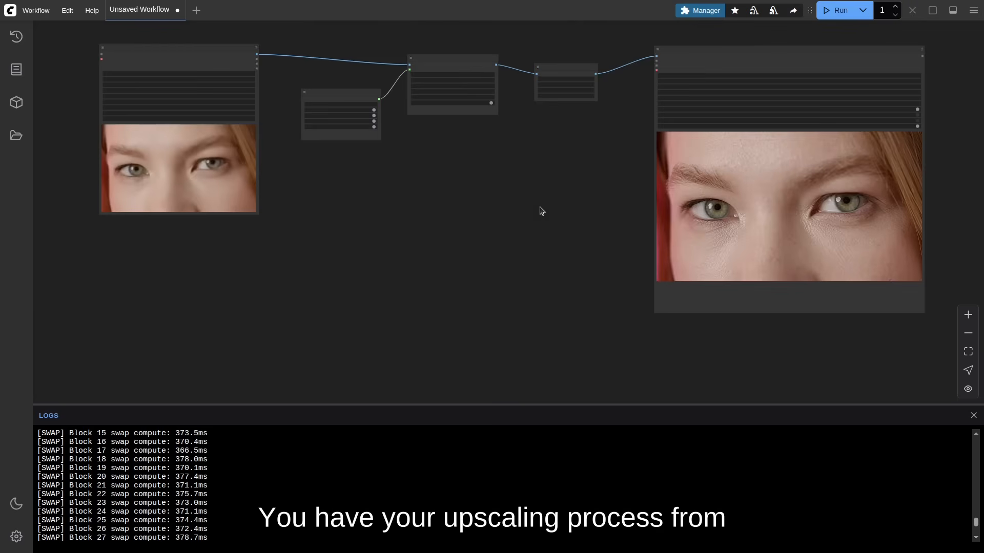
{"action": "scroll", "coordinate": [195, 110], "scroll_direction": "up", "scroll_amount": 6}
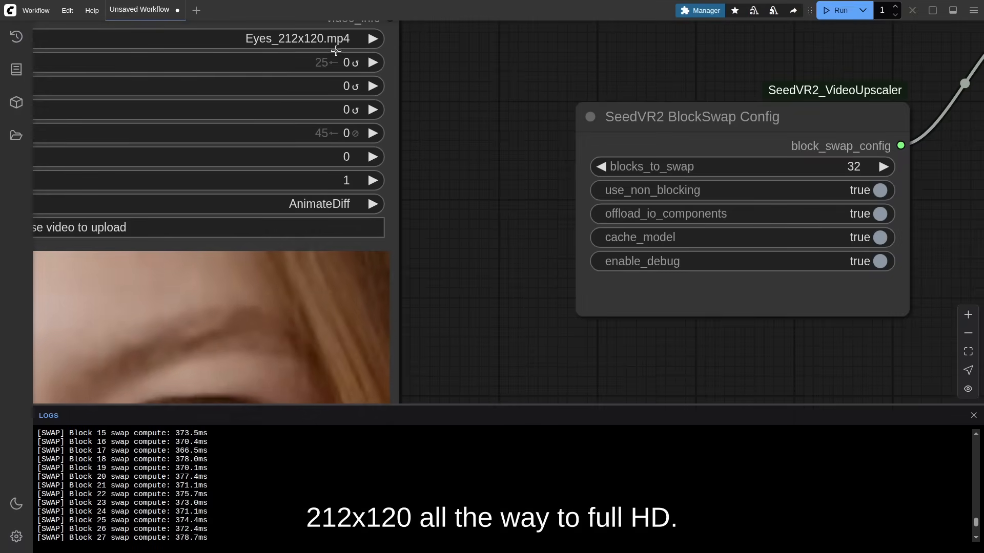
Step: Add a Load Video (Upload) node below the original input video and set its video to Eyes_HD.mp4
{"action": "scroll", "coordinate": [201, 88], "scroll_direction": "down", "scroll_amount": 5}
{"action": "left_click_drag", "start_coordinate": [711, 210], "coordinate": [454, 160]}
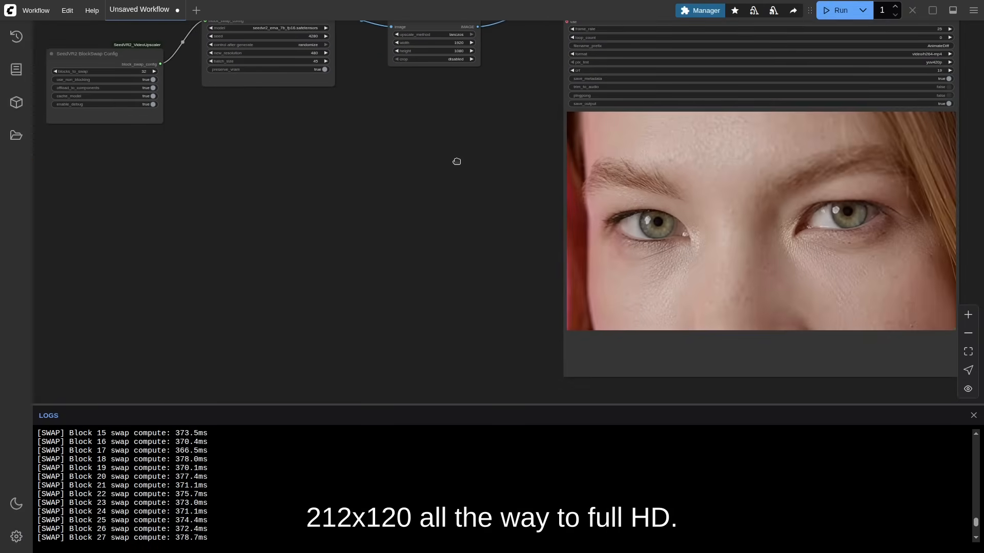
{"action": "scroll", "coordinate": [443, 133], "scroll_direction": "down", "scroll_amount": 6}
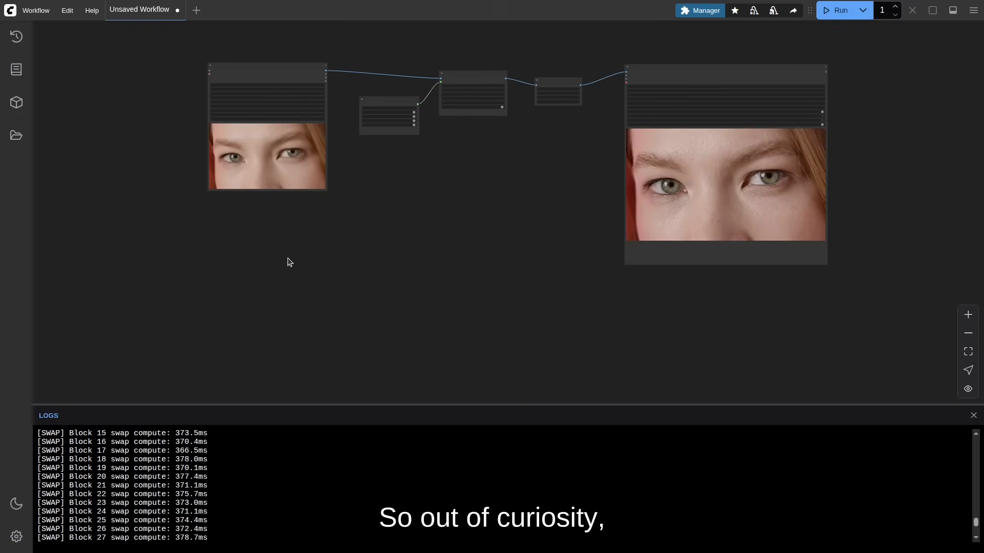
{"action": "double_click", "coordinate": [276, 233]}
{"action": "type", "text": "load "}
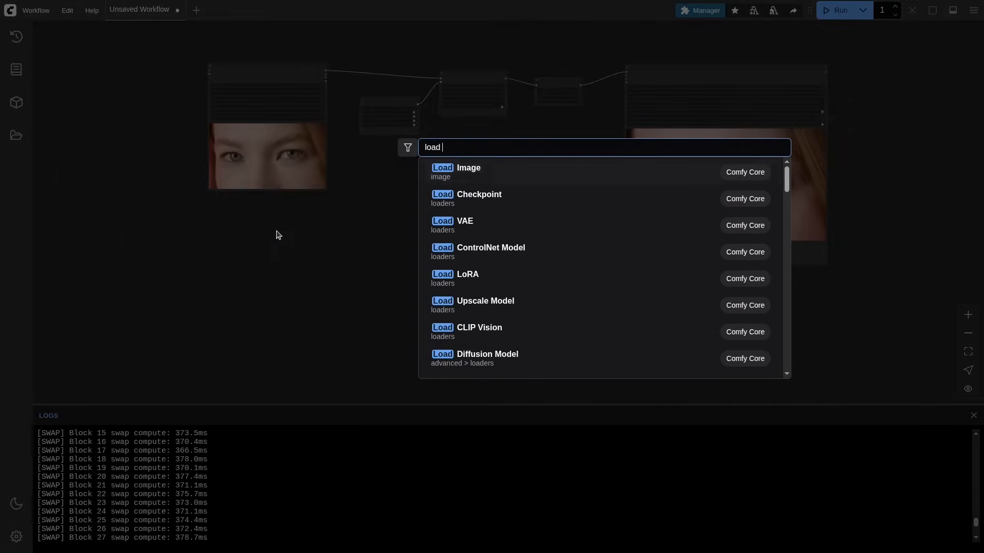
{"action": "type", "text": "video"}
{"action": "key", "text": "Down"}
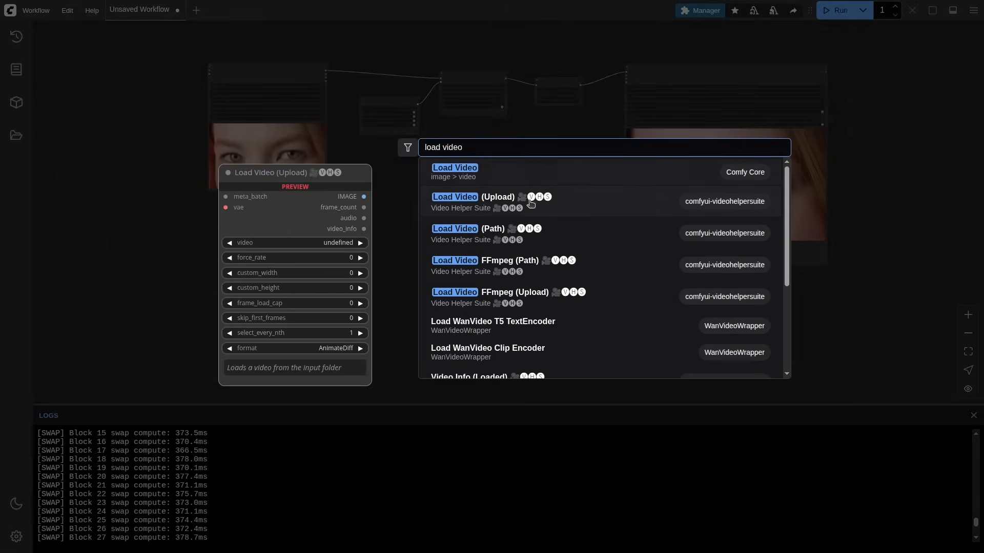
{"action": "key", "text": "Return"}
{"action": "scroll", "coordinate": [309, 255], "scroll_direction": "up", "scroll_amount": 10}
{"action": "left_click", "coordinate": [314, 238]}
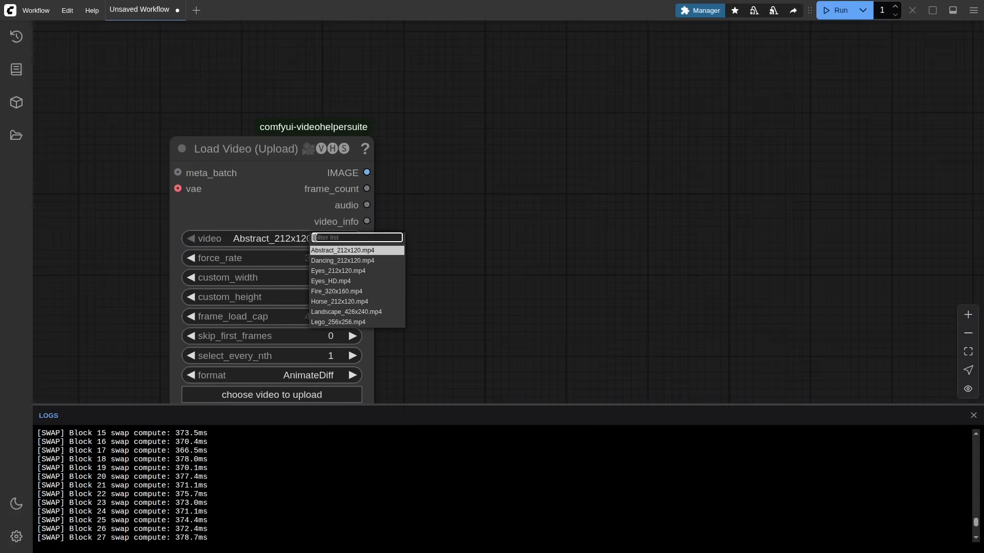
{"action": "left_click", "coordinate": [348, 281]}
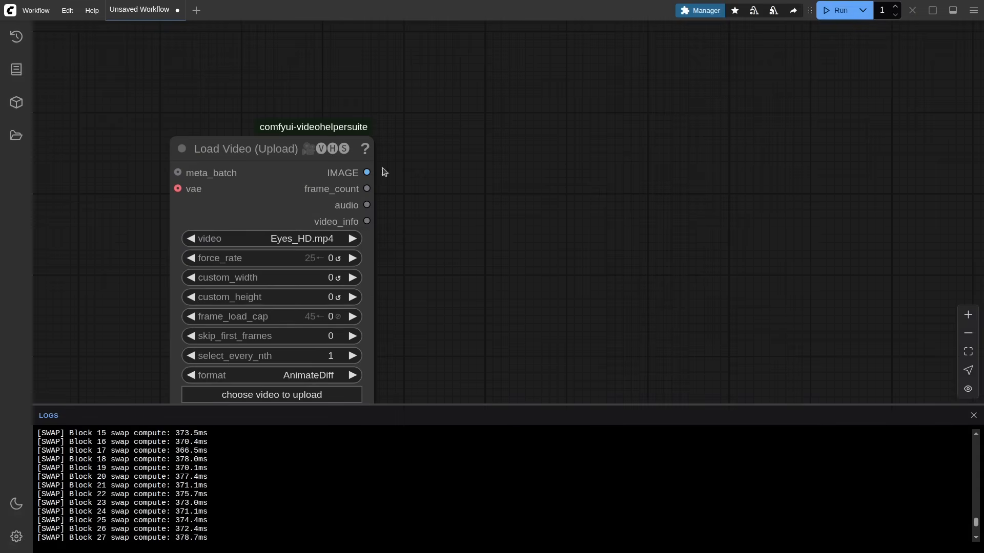
Step: Move the Eyes_HD.mp4 Load Video node beside the Video Combine output and enlarge it to a similar preview size
{"action": "scroll", "coordinate": [382, 169], "scroll_direction": "down", "scroll_amount": 10}
{"action": "left_click_drag", "start_coordinate": [378, 140], "coordinate": [717, 31]}
{"action": "left_click_drag", "start_coordinate": [801, 106], "coordinate": [186, 218]}
{"action": "left_click_drag", "start_coordinate": [85, 142], "coordinate": [617, 37]}
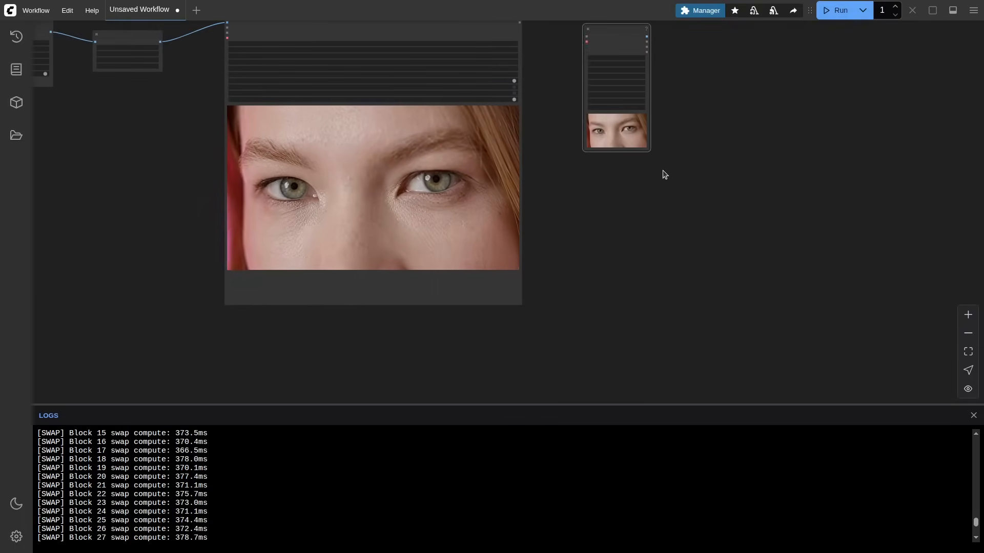
{"action": "left_click_drag", "start_coordinate": [649, 149], "coordinate": [914, 324]}
Step: Sync the video previews and compare skin and eye detail in the upscaled output against the Eyes_HD.mp4 reference
{"action": "right_click", "coordinate": [645, 148]}
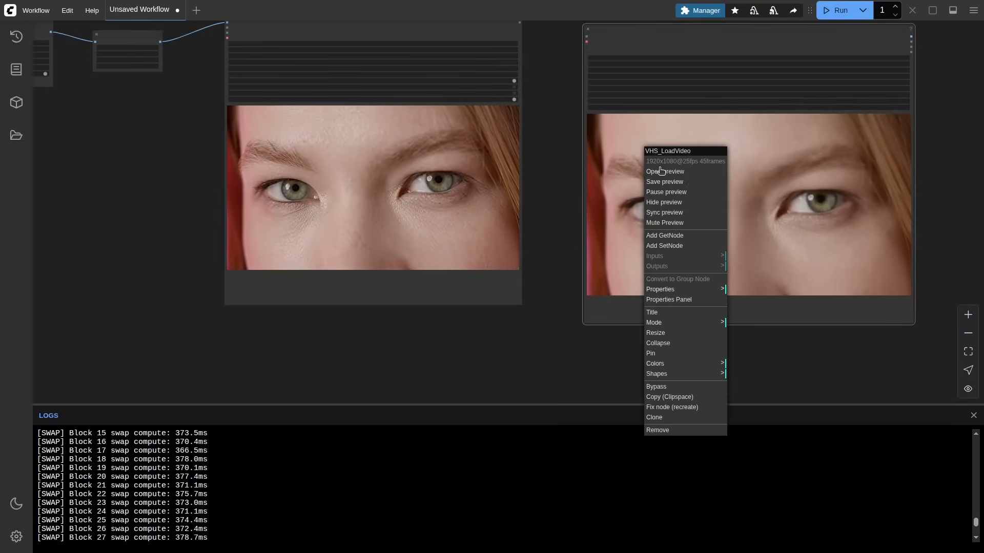
{"action": "left_click", "coordinate": [687, 212]}
{"action": "left_click_drag", "start_coordinate": [554, 181], "coordinate": [545, 233]}
{"action": "left_click_drag", "start_coordinate": [615, 72], "coordinate": [570, 62]}
{"action": "scroll", "coordinate": [156, 232], "scroll_direction": "up", "scroll_amount": 3}
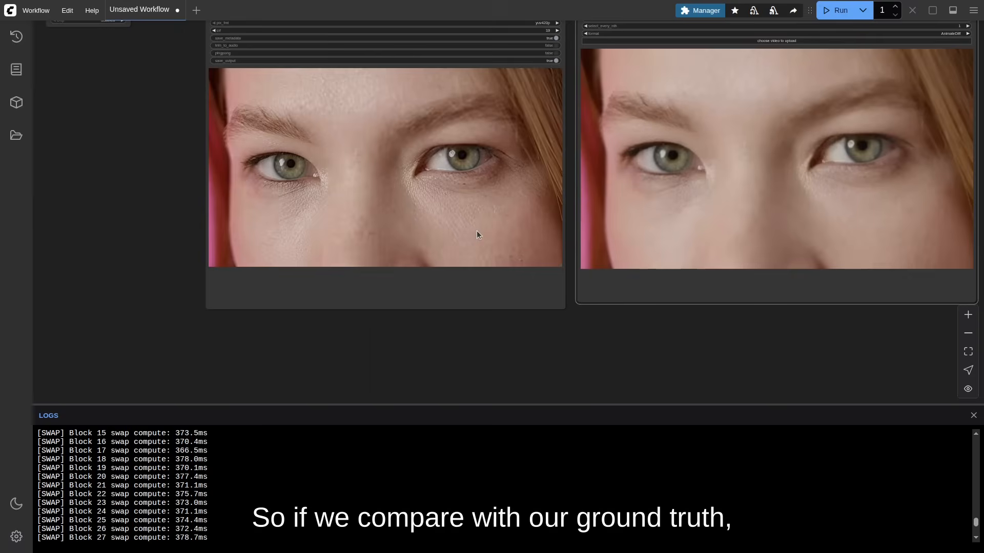
{"action": "scroll", "coordinate": [718, 191], "scroll_direction": "up", "scroll_amount": 2}
{"action": "left_click_drag", "start_coordinate": [730, 189], "coordinate": [685, 198]}
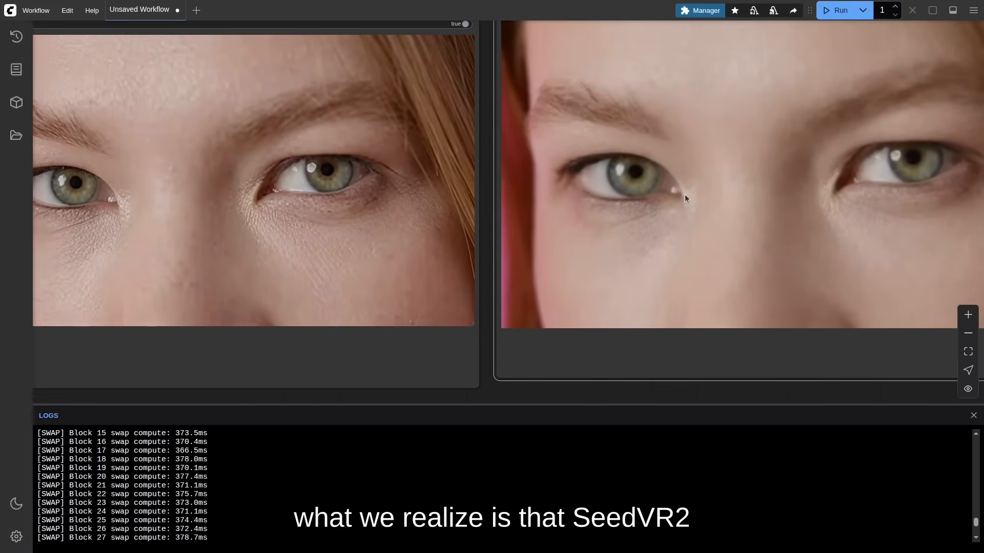
{"action": "scroll", "coordinate": [686, 195], "scroll_direction": "down", "scroll_amount": 3}
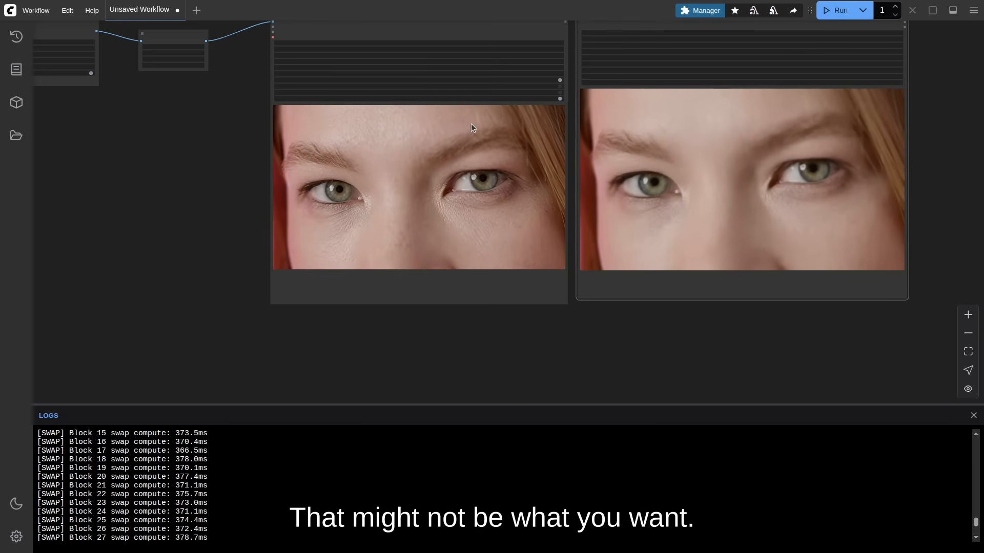
Step: Set control after generate to fixed on the SeedVR2 Video Upscaler
{"action": "left_click_drag", "start_coordinate": [196, 122], "coordinate": [506, 248]}
{"action": "scroll", "coordinate": [286, 226], "scroll_direction": "up", "scroll_amount": 5}
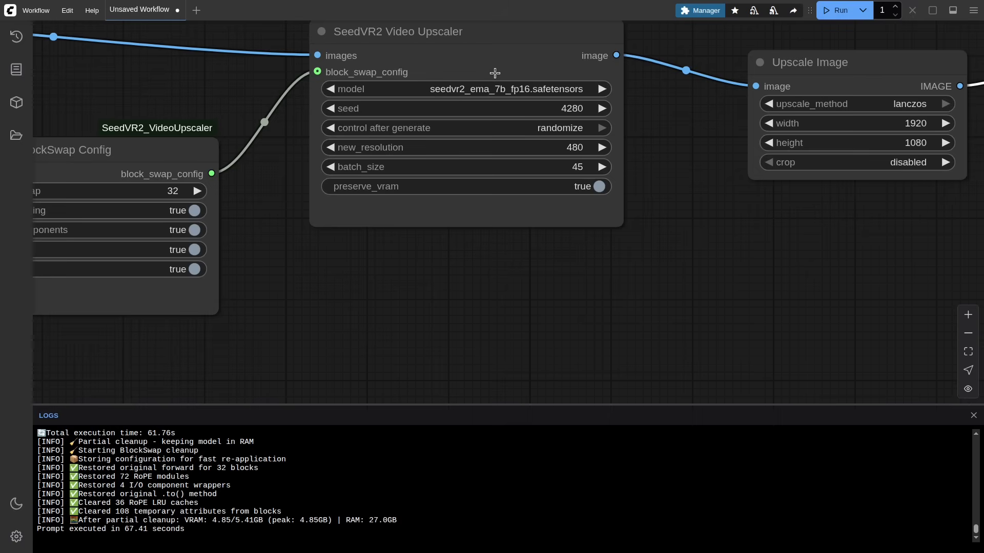
{"action": "left_click", "coordinate": [568, 126]}
{"action": "left_click", "coordinate": [599, 126]}
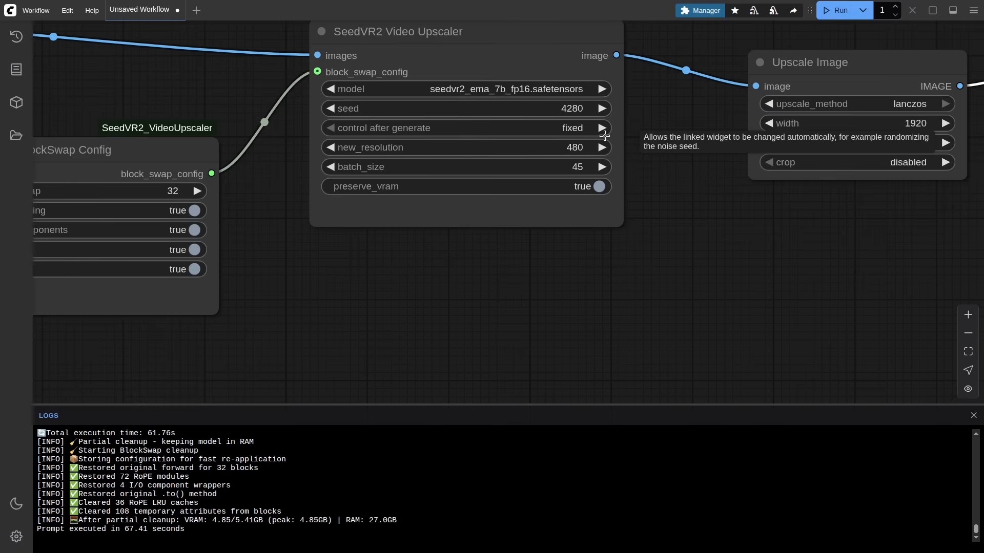
{"action": "left_click", "coordinate": [568, 129]}
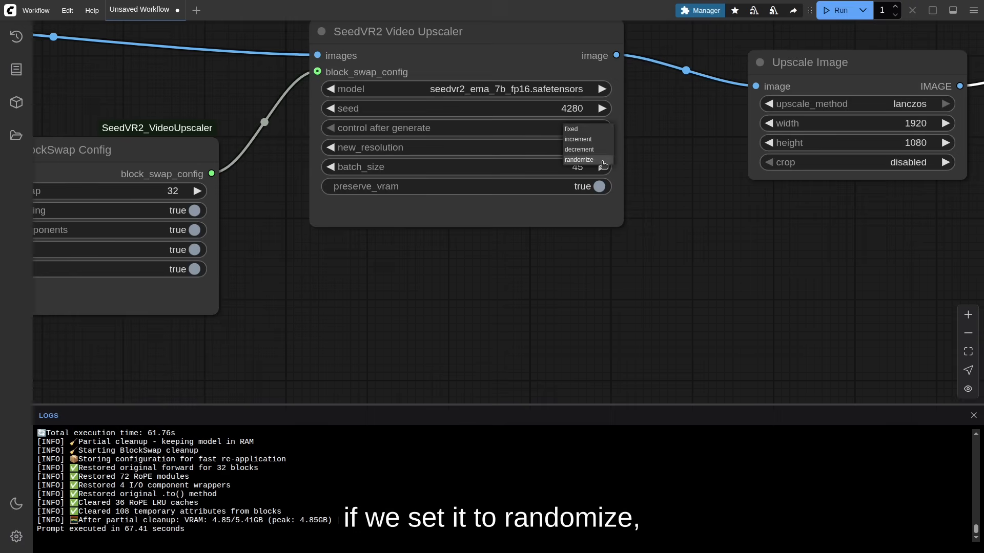
{"action": "left_click", "coordinate": [543, 118]}
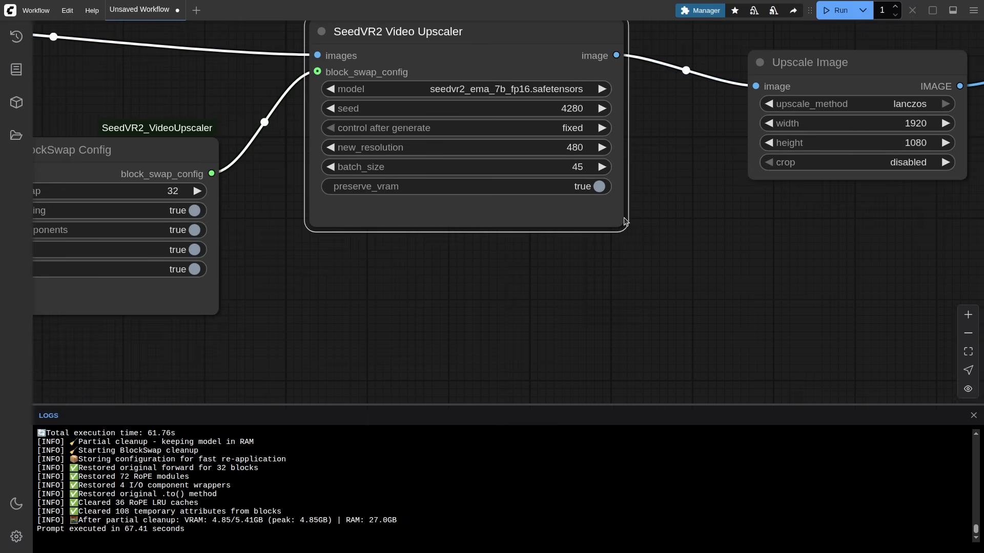
Step: Duplicate the BlockSwap Config, Video Upscaler, Upscale Image and Video Combine nodes with their input connections, placing the copies below the originals
{"action": "scroll", "coordinate": [328, 82], "scroll_direction": "down", "scroll_amount": 5}
{"action": "left_click_drag", "start_coordinate": [260, 40], "coordinate": [642, 267]}
{"action": "left_click_drag", "start_coordinate": [384, 304], "coordinate": [431, 206]}
{"action": "key", "text": "ctrl+shift+v"}
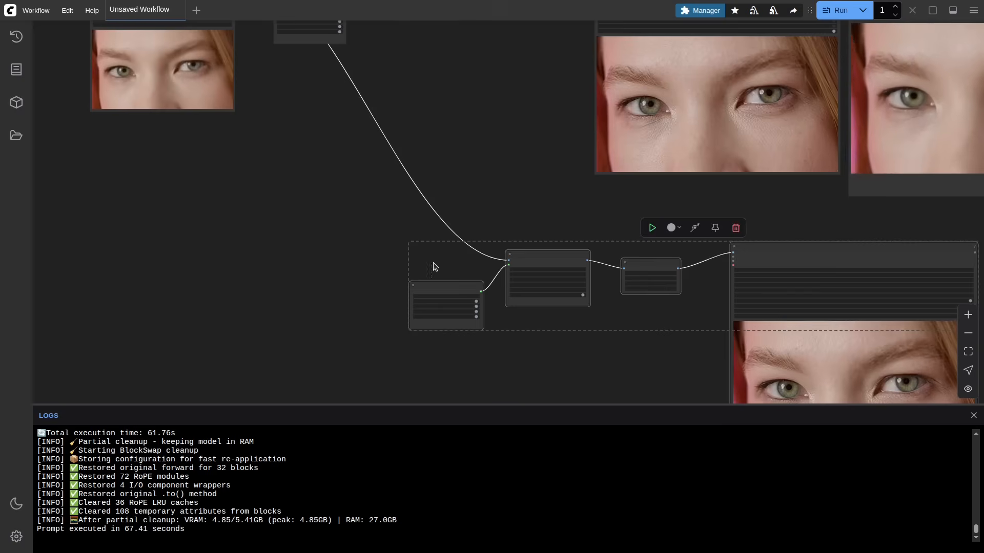
{"action": "left_click_drag", "start_coordinate": [834, 249], "coordinate": [687, 220]}
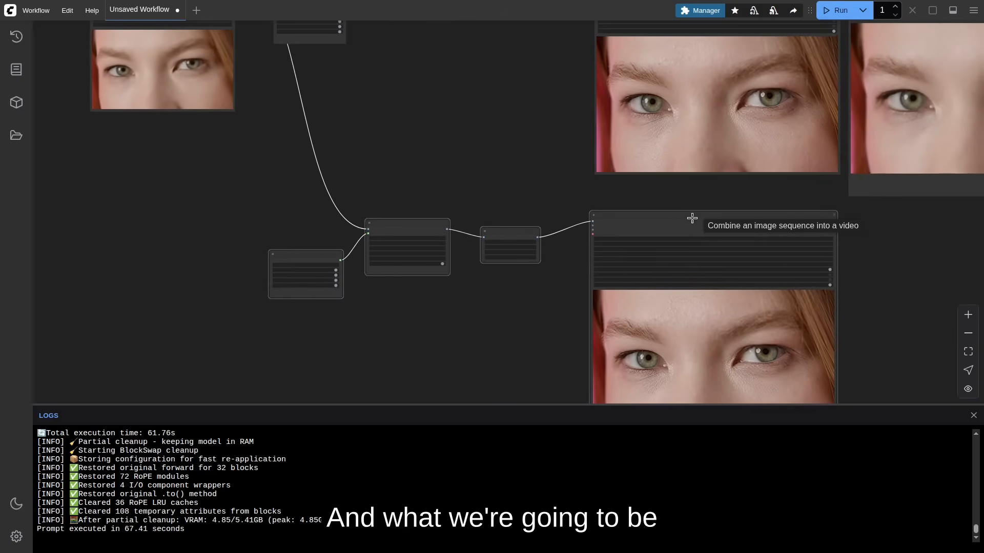
Step: Set new_resolution to 240 on the duplicated SeedVR2 Video Upscaler
{"action": "scroll", "coordinate": [397, 297], "scroll_direction": "up", "scroll_amount": 10}
{"action": "left_click", "coordinate": [504, 296]}
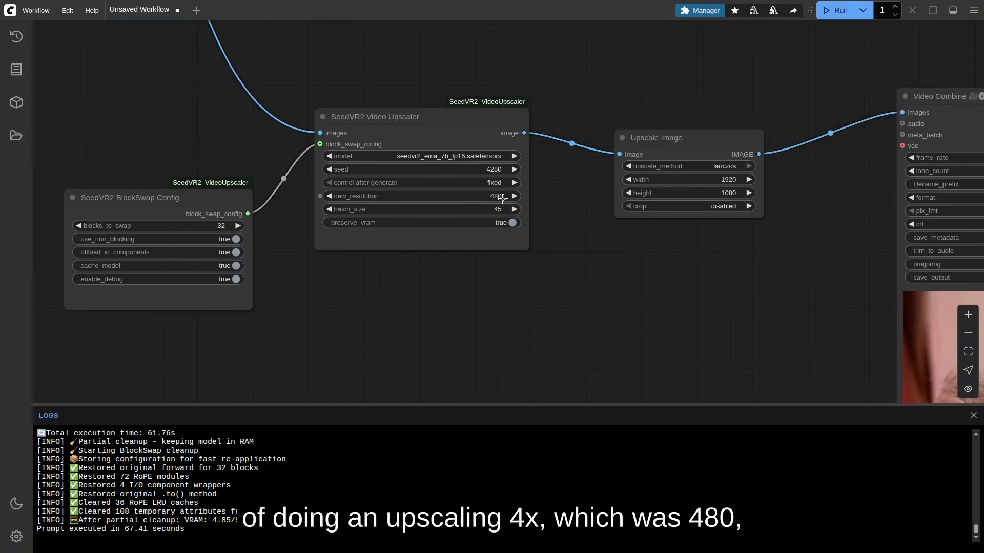
{"action": "left_click_drag", "start_coordinate": [297, 145], "coordinate": [306, 158]}
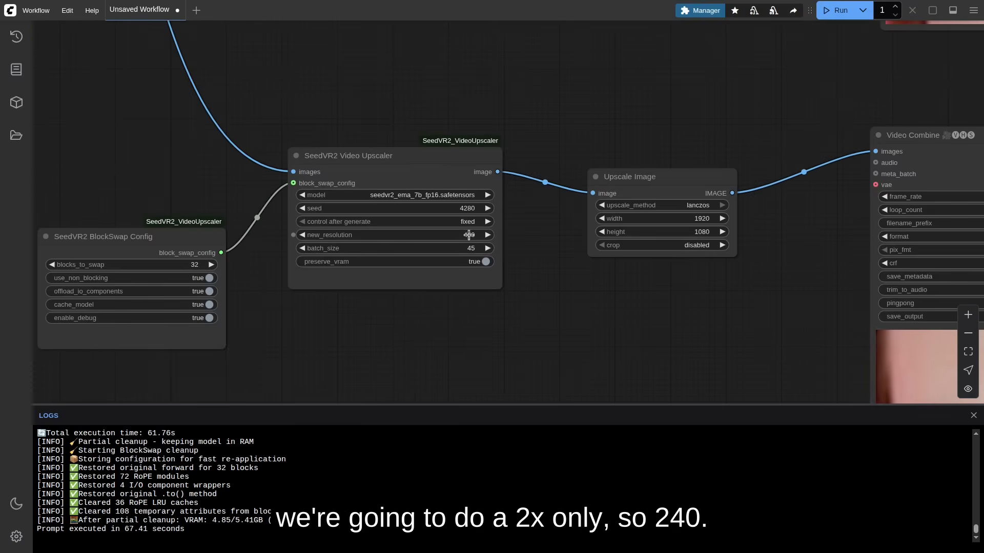
{"action": "left_click", "coordinate": [467, 234]}
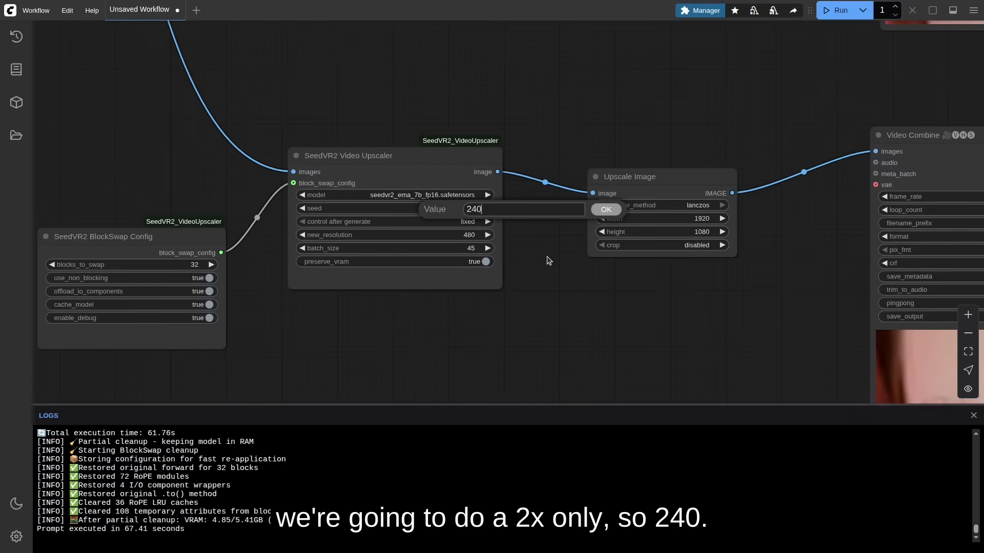
{"action": "key", "text": "Return"}
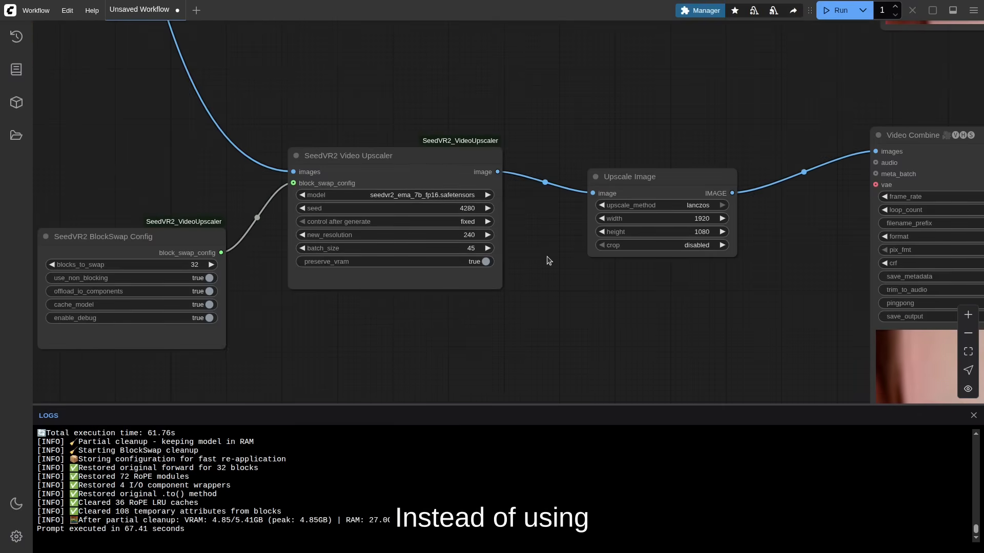
Step: Change the duplicated Upscale Image node's upscale_method to bilinear and run the workflow
{"action": "left_click", "coordinate": [712, 206]}
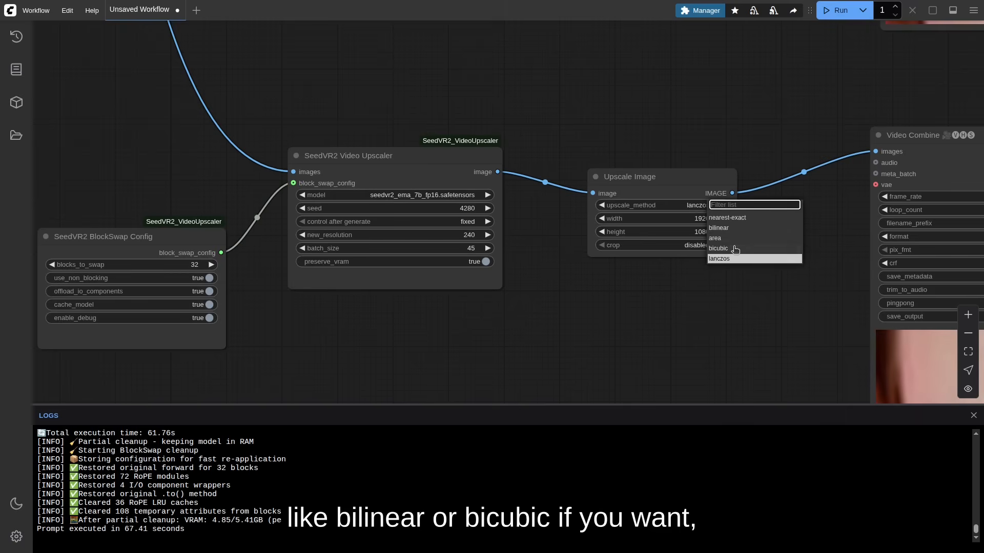
{"action": "left_click", "coordinate": [729, 228]}
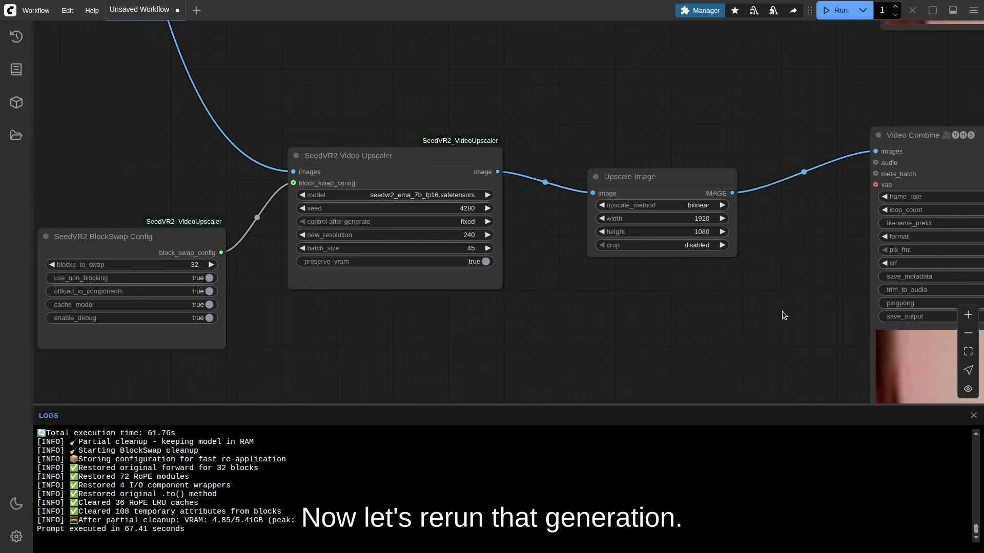
{"action": "left_click_drag", "start_coordinate": [780, 309], "coordinate": [255, 127]}
{"action": "scroll", "coordinate": [252, 134], "scroll_direction": "down", "scroll_amount": 9}
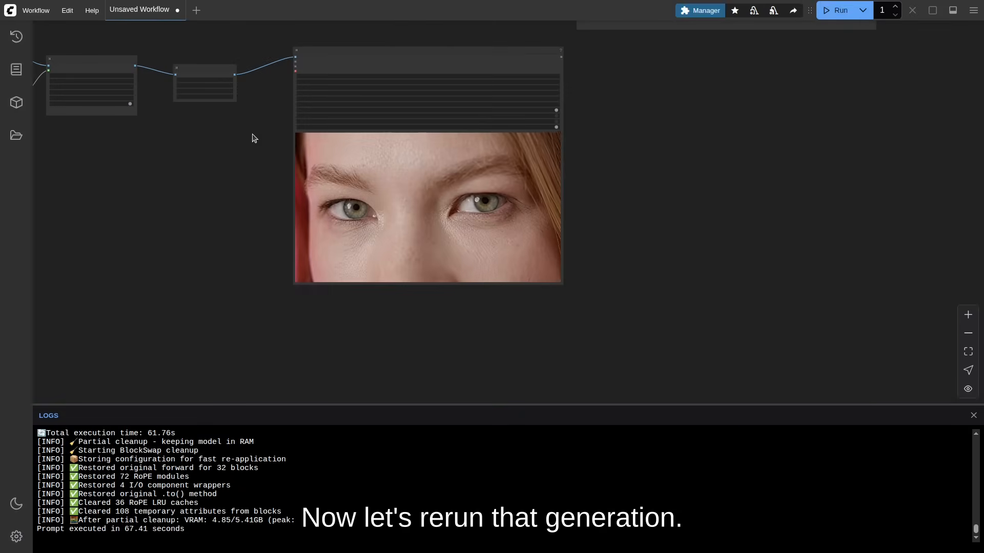
{"action": "left_click", "coordinate": [838, 12]}
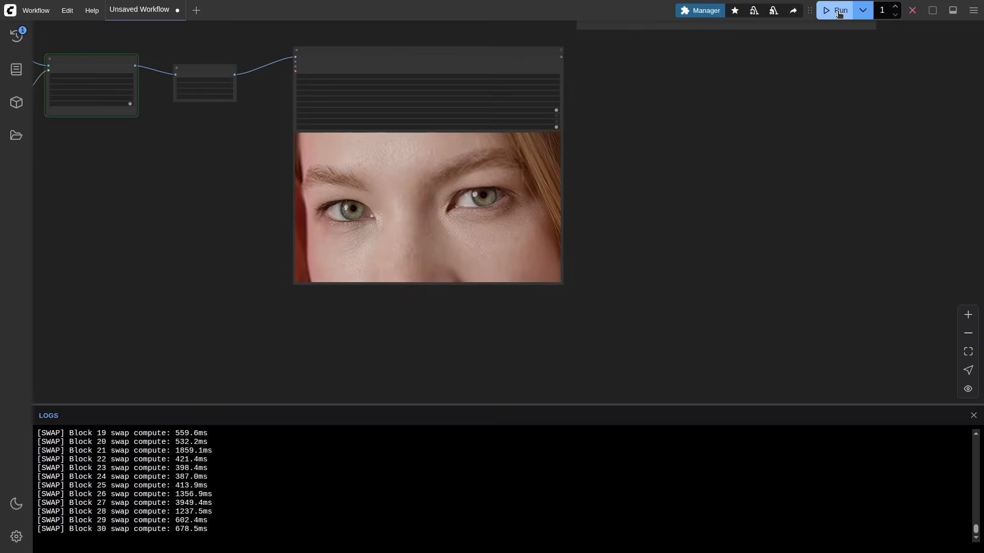
Step: Save the workflow under the filename SeedVR2
{"action": "left_click_drag", "start_coordinate": [653, 164], "coordinate": [754, 206]}
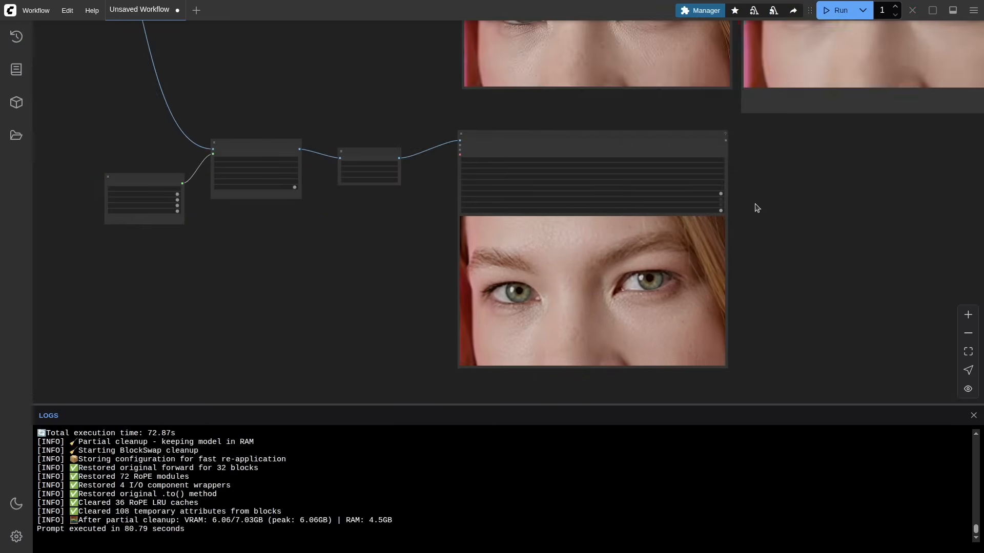
{"action": "key", "text": "ctrl+s"}
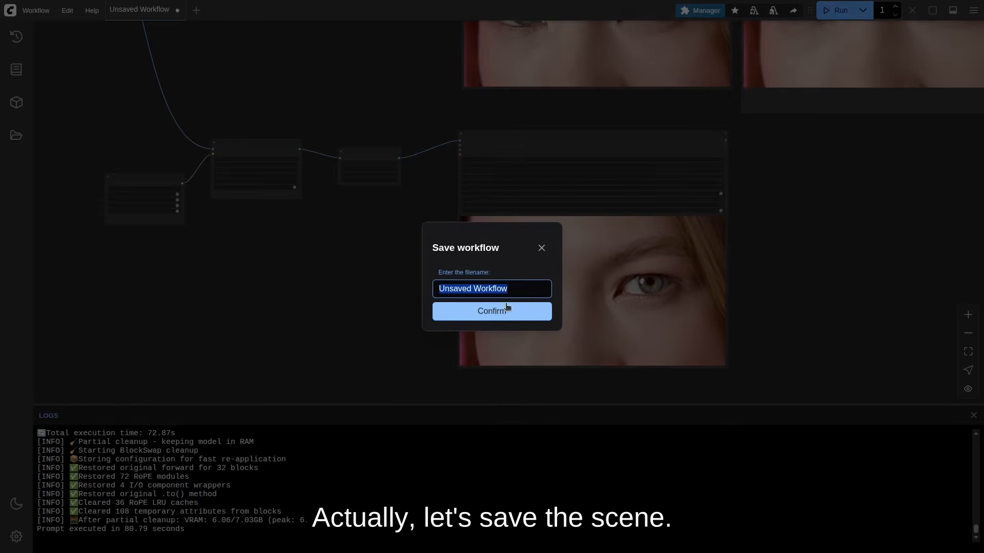
{"action": "type", "text": "SeedV"}
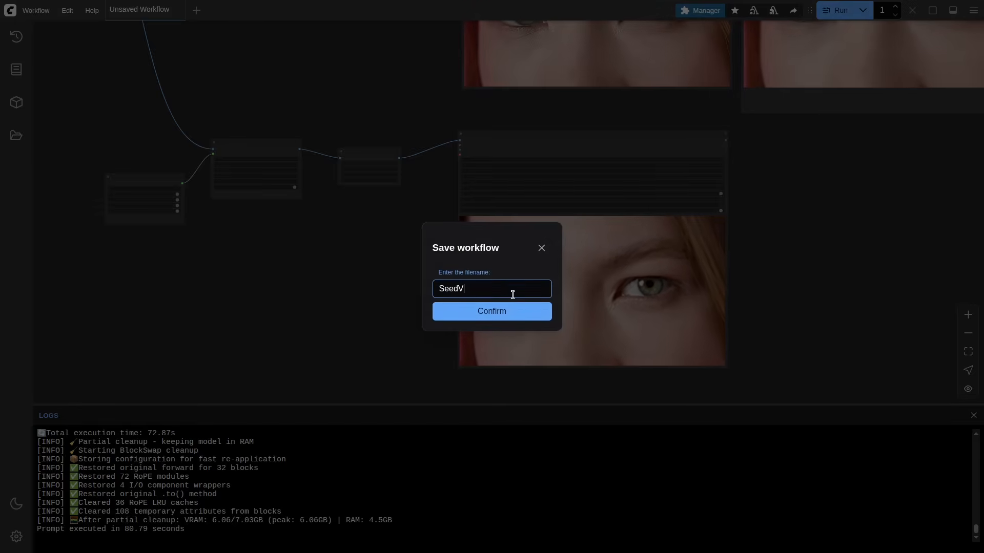
{"action": "type", "text": "R2"}
{"action": "key", "text": "Return"}
Step: Sync the video previews and place the duplicated Video Combine node between the first output and the Eyes_HD.mp4 reference
{"action": "right_click", "coordinate": [689, 228]}
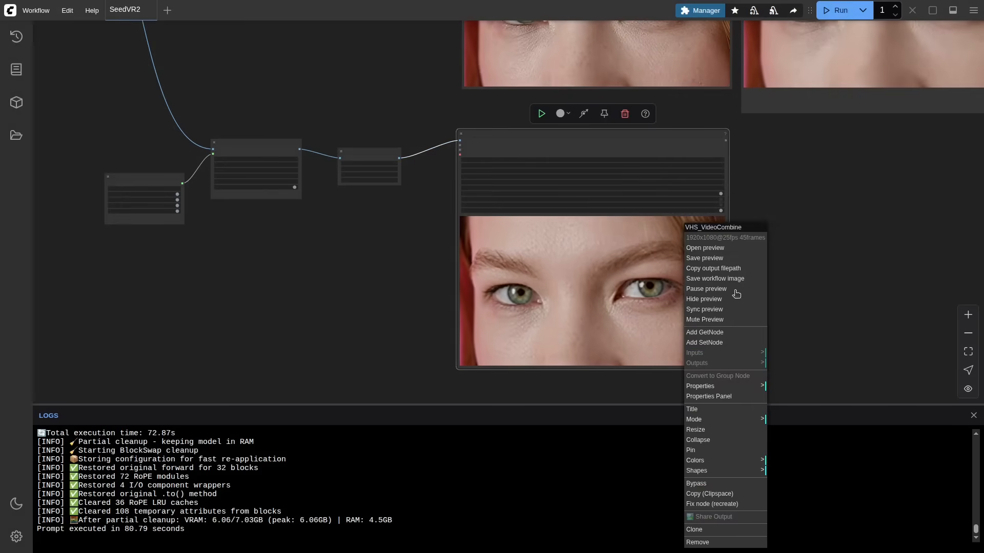
{"action": "left_click", "coordinate": [732, 310]}
{"action": "left_click_drag", "start_coordinate": [792, 201], "coordinate": [611, 262]}
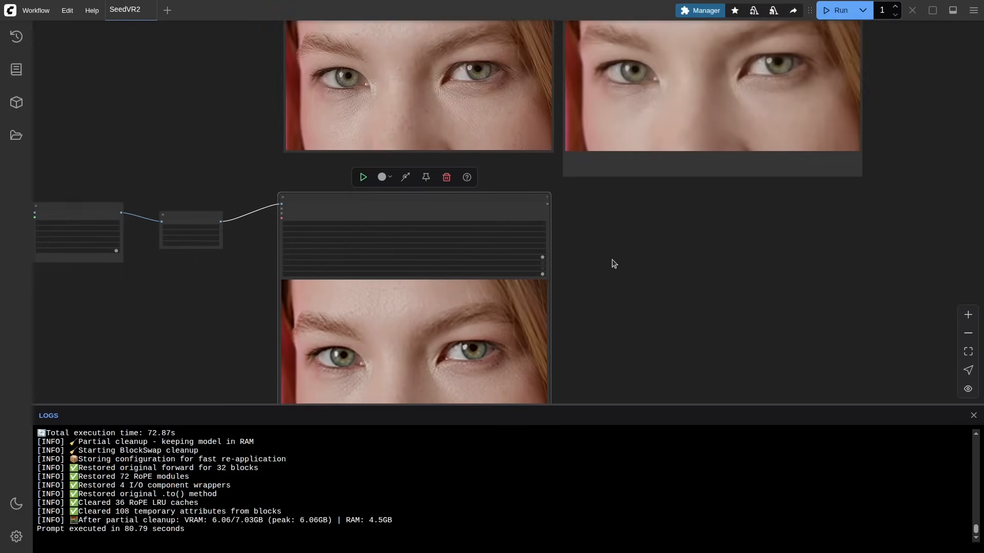
{"action": "scroll", "coordinate": [603, 260], "scroll_direction": "down", "scroll_amount": 5}
{"action": "left_click_drag", "start_coordinate": [650, 54], "coordinate": [810, 53]}
{"action": "left_click_drag", "start_coordinate": [448, 248], "coordinate": [619, 52]}
{"action": "left_click_drag", "start_coordinate": [725, 233], "coordinate": [634, 261]}
Step: Compare the sharpness and skin detail of the two upscaled outputs and the Eyes_HD.mp4 reference side by side
{"action": "scroll", "coordinate": [515, 199], "scroll_direction": "up", "scroll_amount": 10}
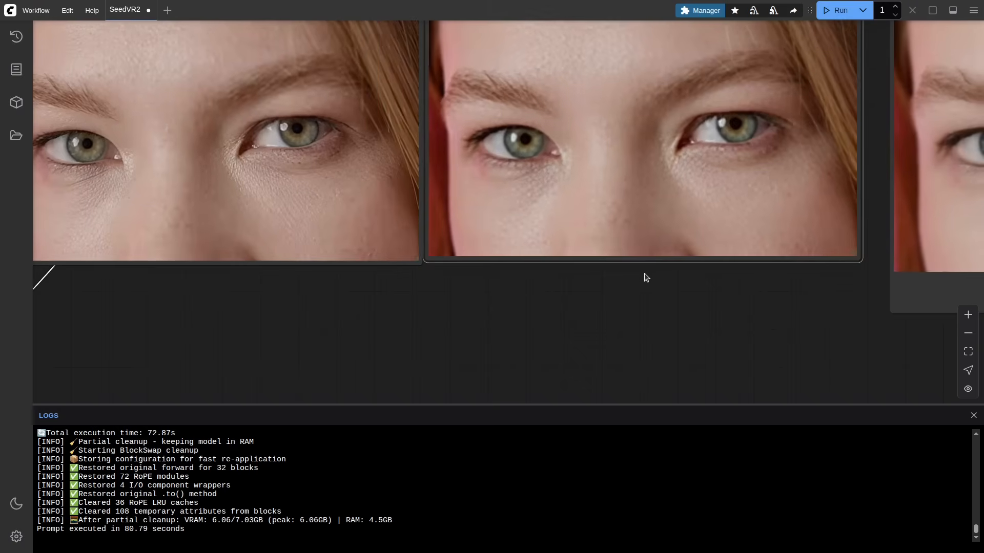
{"action": "left_click_drag", "start_coordinate": [556, 291], "coordinate": [459, 330]}
{"action": "scroll", "coordinate": [460, 328], "scroll_direction": "down", "scroll_amount": 5}
{"action": "scroll", "coordinate": [486, 321], "scroll_direction": "up", "scroll_amount": 5}
{"action": "scroll", "coordinate": [507, 323], "scroll_direction": "down", "scroll_amount": 5}
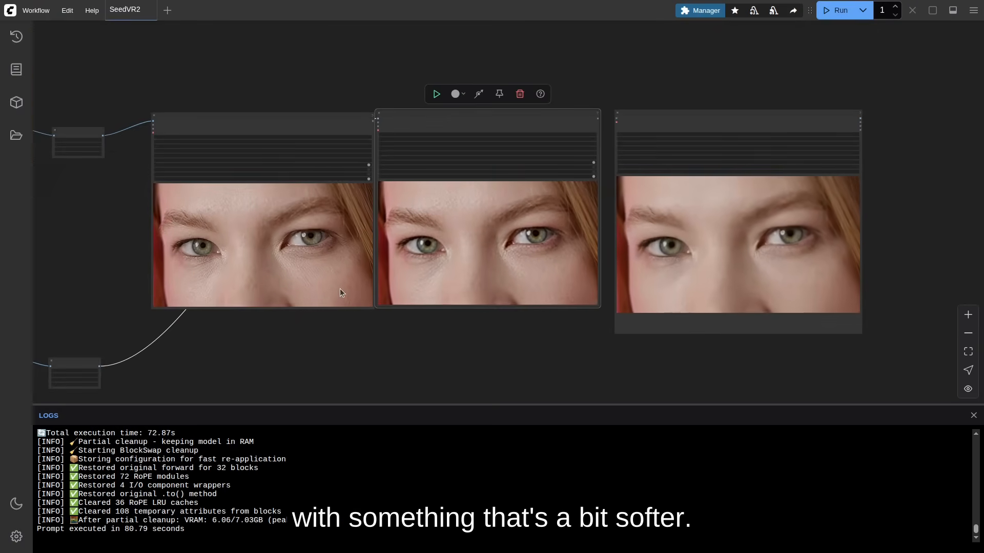
{"action": "scroll", "coordinate": [340, 288], "scroll_direction": "up", "scroll_amount": 5}
{"action": "scroll", "coordinate": [361, 268], "scroll_direction": "up", "scroll_amount": 5}
{"action": "scroll", "coordinate": [445, 251], "scroll_direction": "down", "scroll_amount": 2}
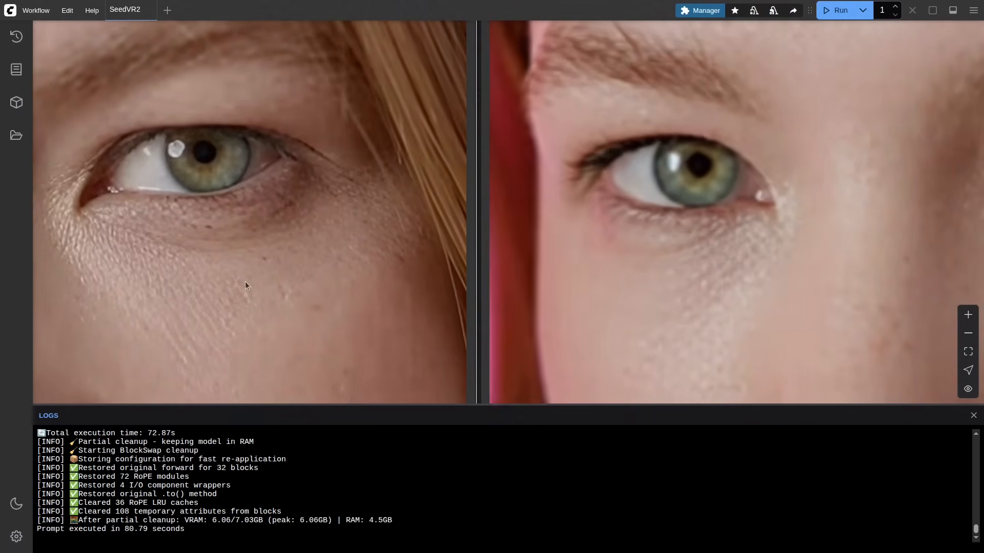
{"action": "scroll", "coordinate": [248, 280], "scroll_direction": "down", "scroll_amount": 2}
{"action": "scroll", "coordinate": [233, 274], "scroll_direction": "down", "scroll_amount": 4}
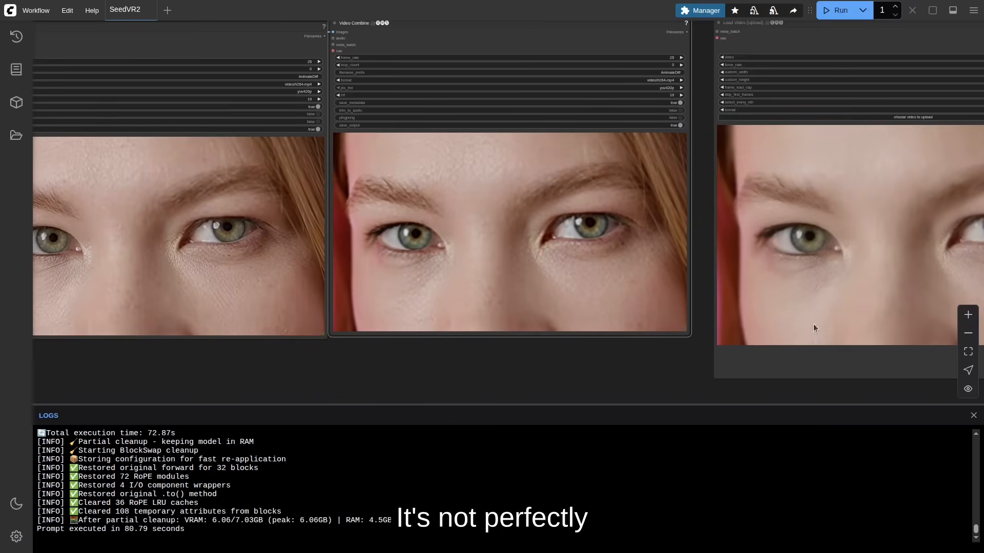
{"action": "left_click_drag", "start_coordinate": [806, 250], "coordinate": [734, 247]}
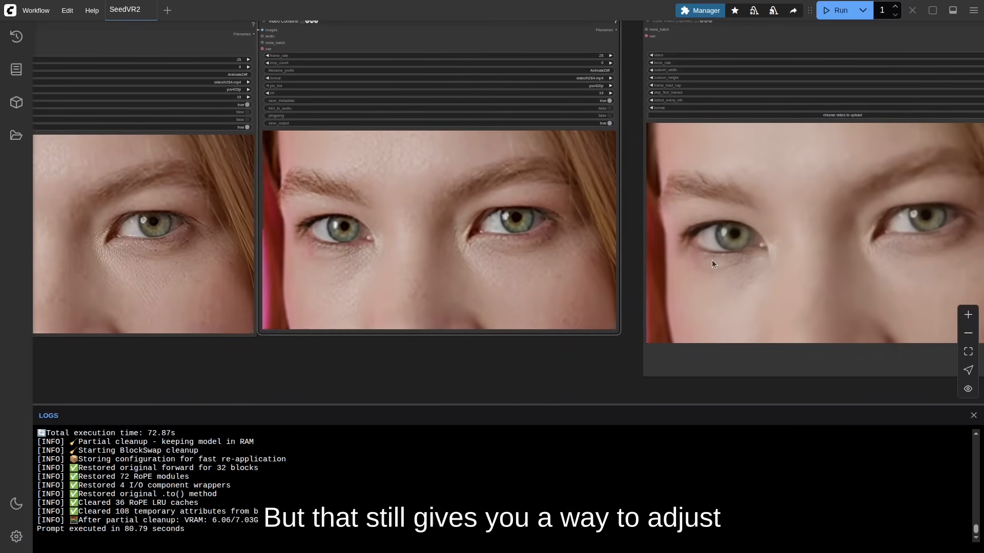
Step: Move the second Video Combine node back below the first one and bypass both Video Combine nodes
{"action": "left_click_drag", "start_coordinate": [332, 365], "coordinate": [514, 365]}
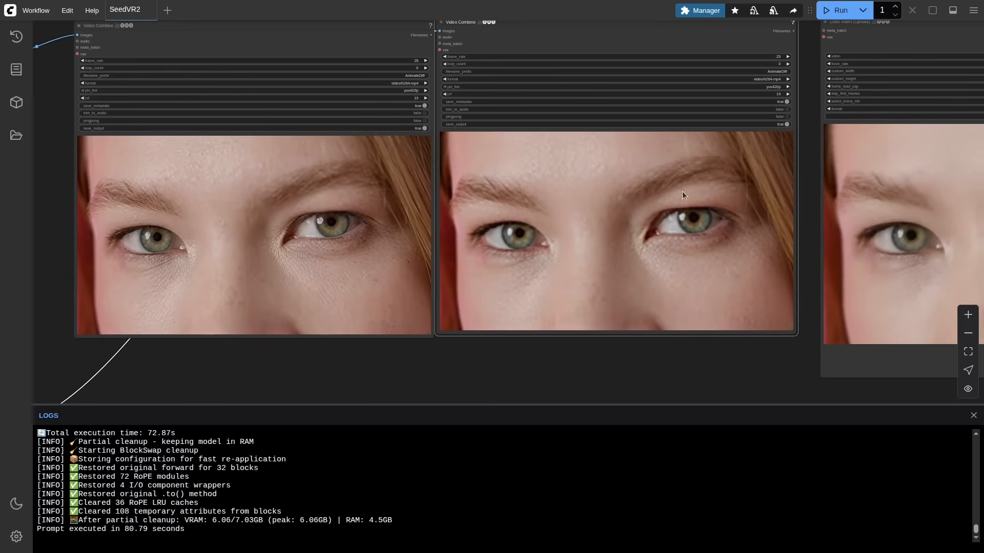
{"action": "scroll", "coordinate": [558, 198], "scroll_direction": "down", "scroll_amount": 10}
{"action": "left_click_drag", "start_coordinate": [559, 148], "coordinate": [451, 261]}
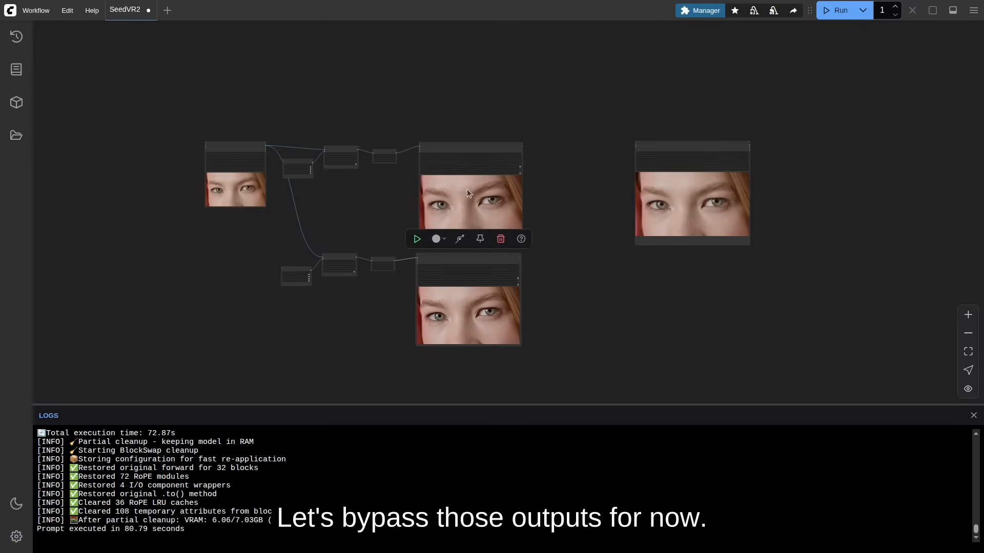
{"action": "left_click", "coordinate": [464, 148]}
{"action": "key", "text": "ctrl+b"}
Step: Duplicate the 480-resolution chain from Load Video to Video Combine and place the copy below the existing two branches
{"action": "left_click_drag", "start_coordinate": [387, 330], "coordinate": [428, 234]}
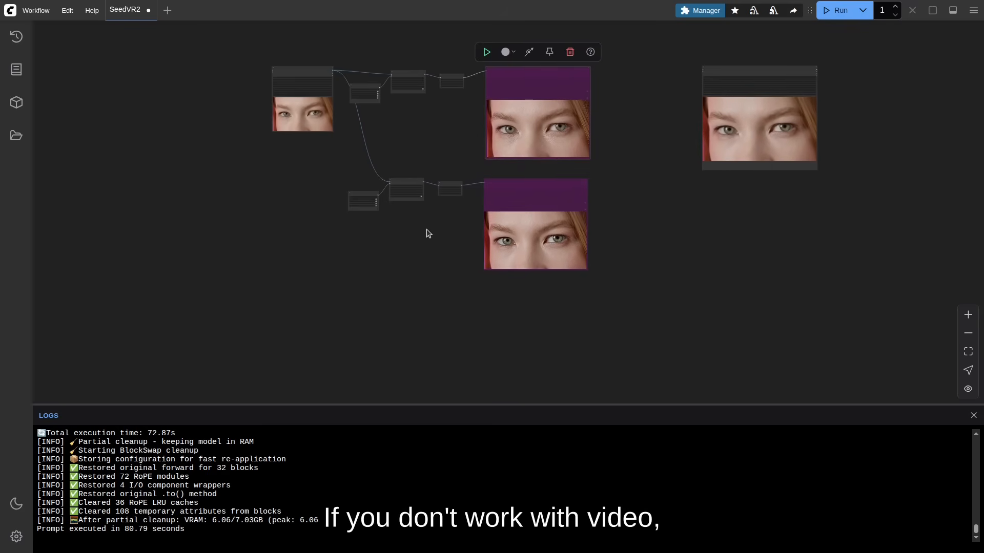
{"action": "scroll", "coordinate": [399, 221], "scroll_direction": "up", "scroll_amount": 10}
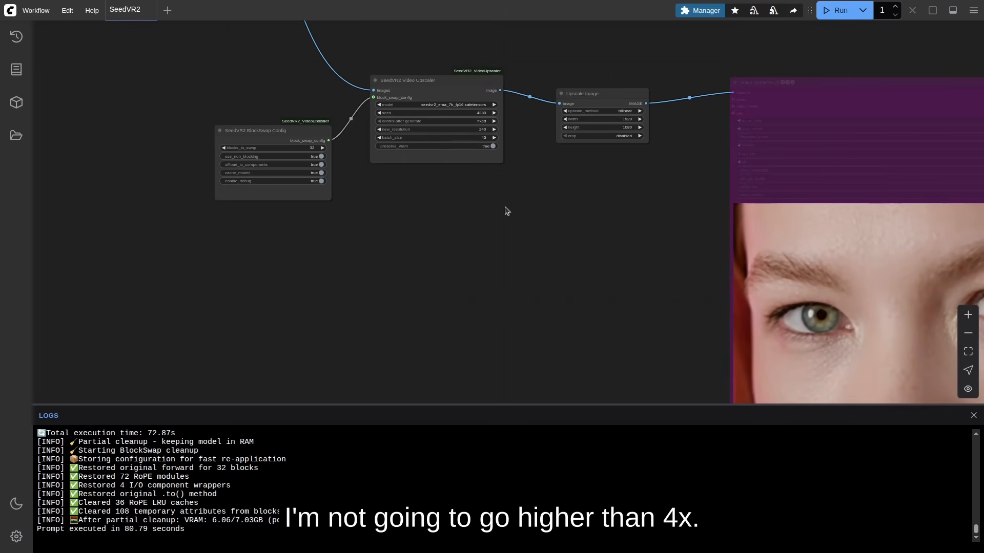
{"action": "scroll", "coordinate": [300, 92], "scroll_direction": "down", "scroll_amount": 4}
{"action": "left_click_drag", "start_coordinate": [263, 80], "coordinate": [418, 165]}
{"action": "left_click", "coordinate": [357, 190]}
{"action": "scroll", "coordinate": [468, 199], "scroll_direction": "down", "scroll_amount": 6}
{"action": "left_click_drag", "start_coordinate": [311, 102], "coordinate": [327, 205]}
{"action": "scroll", "coordinate": [328, 205], "scroll_direction": "up", "scroll_amount": 2}
{"action": "left_click_drag", "start_coordinate": [207, 53], "coordinate": [733, 169]}
{"action": "left_click_drag", "start_coordinate": [461, 250], "coordinate": [470, 23]}
{"action": "key", "text": "ctrl+v"}
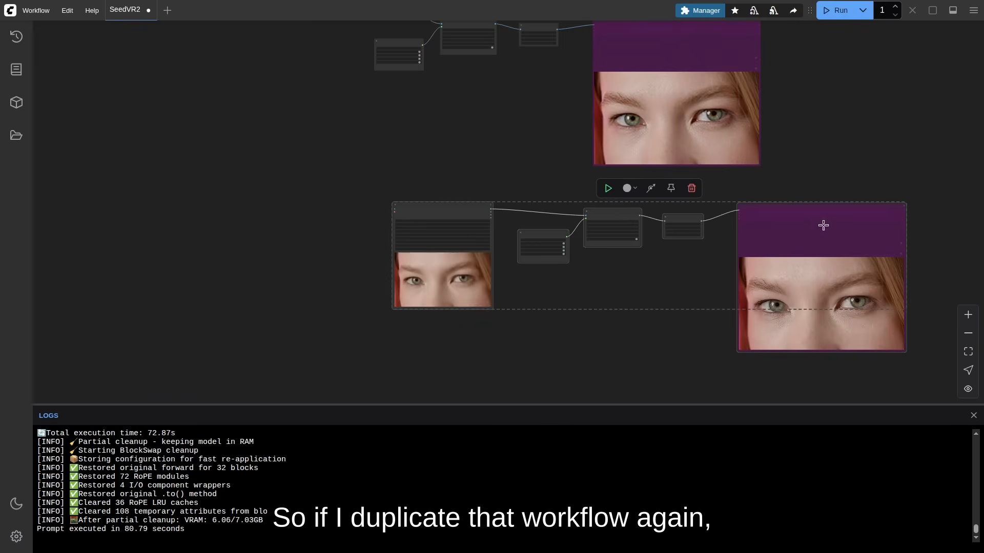
{"action": "left_click_drag", "start_coordinate": [821, 224], "coordinate": [648, 201]}
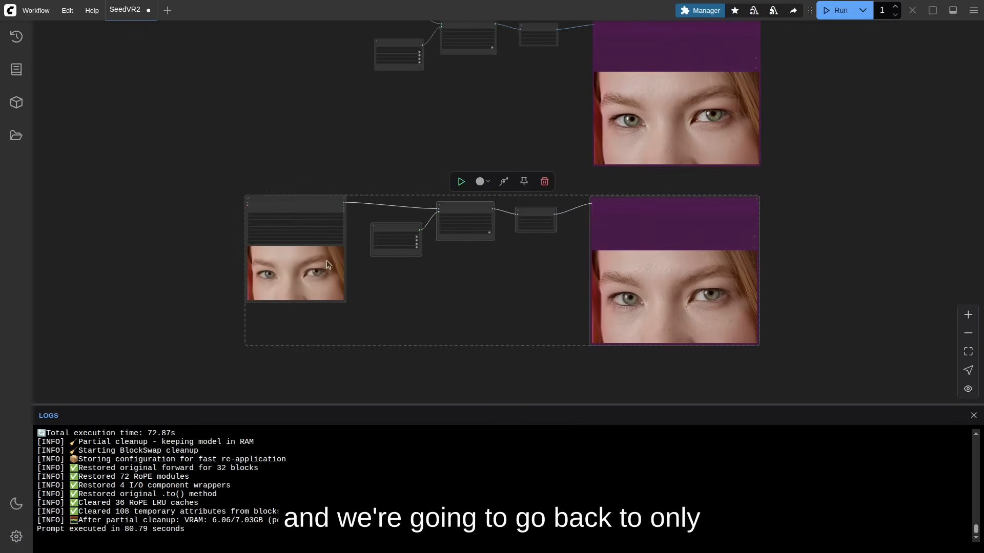
Step: Set frame_load_cap to 1 in the duplicated Load Video node and blocks_to_swap to 36 in its BlockSwap Config
{"action": "scroll", "coordinate": [327, 261], "scroll_direction": "up", "scroll_amount": 12}
{"action": "left_click", "coordinate": [360, 163]}
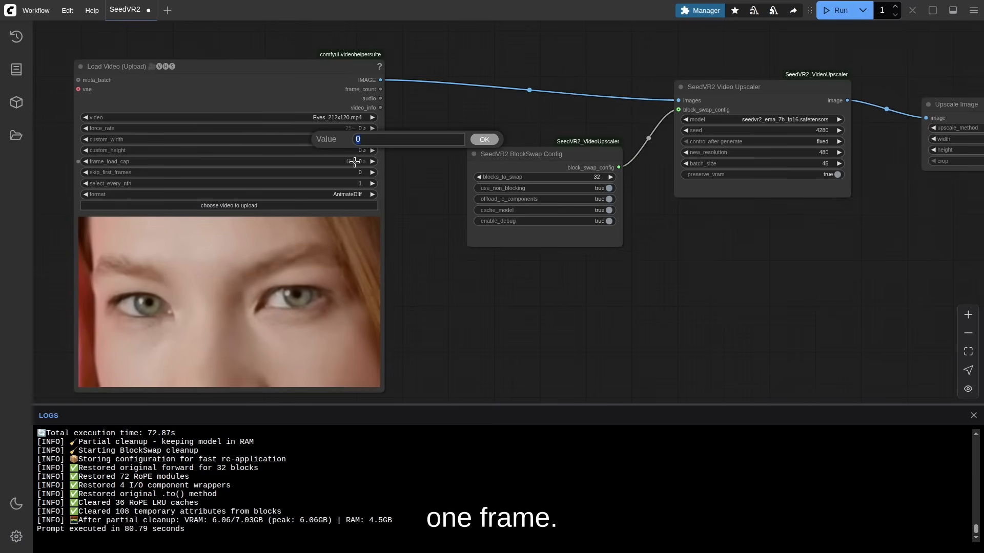
{"action": "type", "text": "1"}
{"action": "key", "text": "Return"}
{"action": "left_click_drag", "start_coordinate": [836, 226], "coordinate": [565, 232]}
{"action": "left_click_drag", "start_coordinate": [313, 188], "coordinate": [326, 183]}
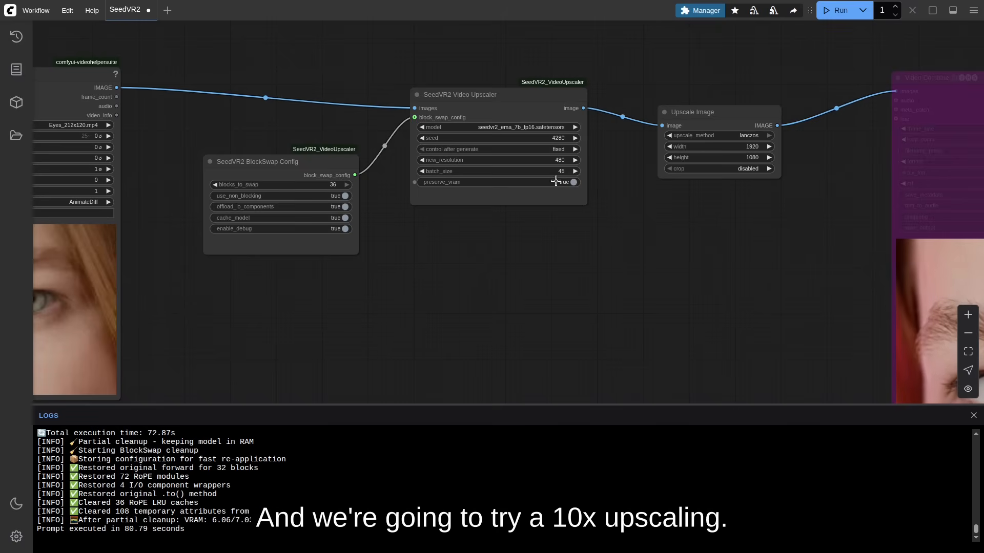
Step: Set the duplicated SeedVR2 Video Upscaler's new_resolution to 1200 and delete the Upscale Image node behind it
{"action": "left_click_drag", "start_coordinate": [435, 251], "coordinate": [616, 240]}
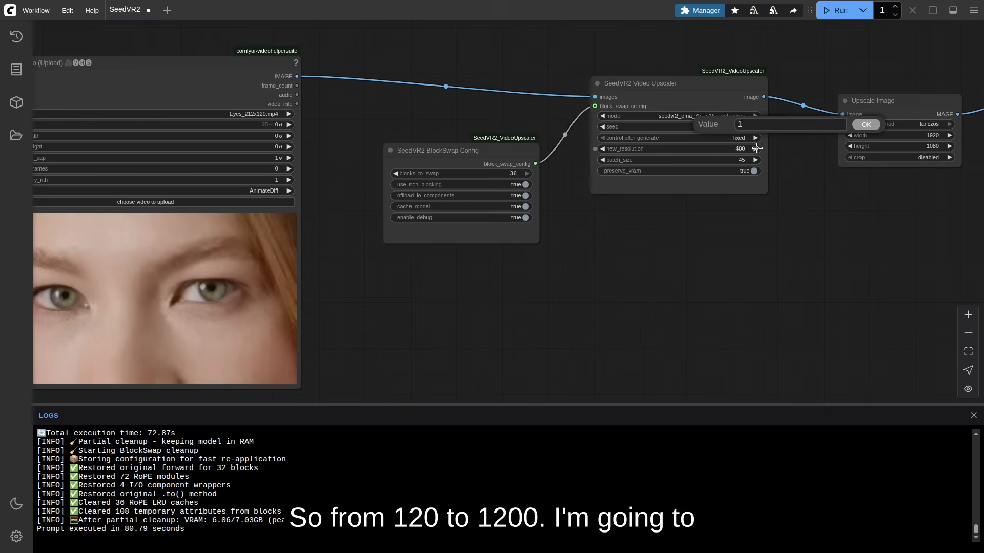
{"action": "left_click_drag", "start_coordinate": [907, 191], "coordinate": [637, 189]}
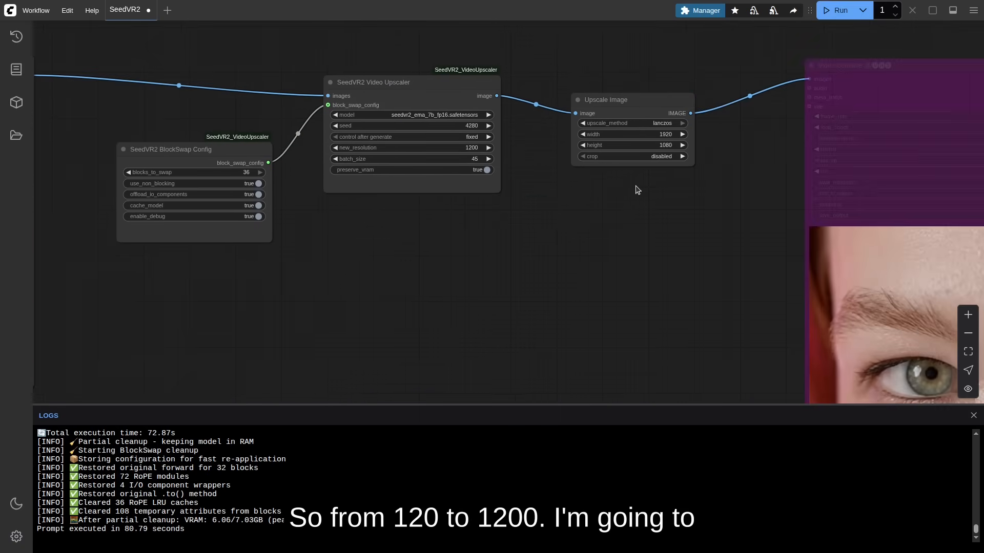
{"action": "left_click", "coordinate": [639, 99]}
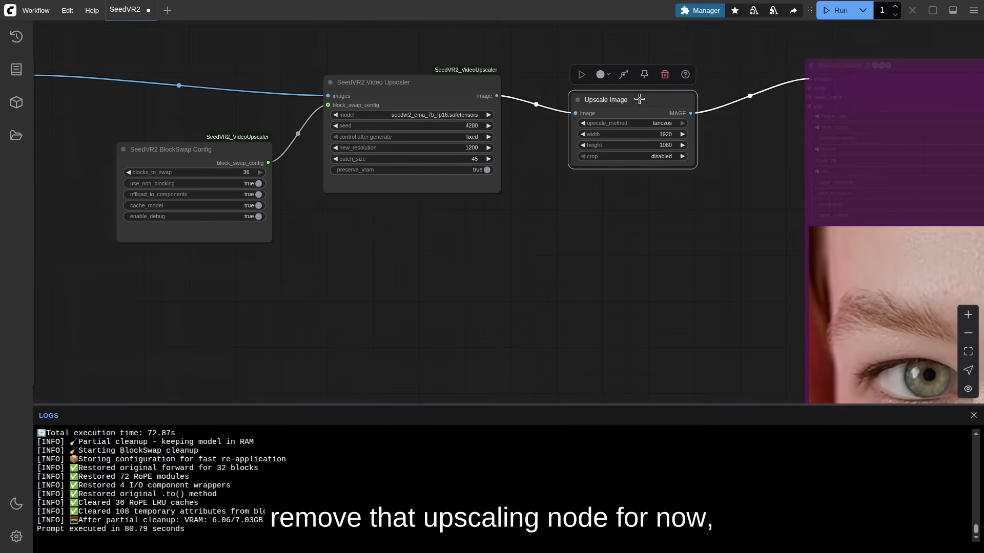
{"action": "key", "text": "Delete"}
{"action": "scroll", "coordinate": [482, 139], "scroll_direction": "down", "scroll_amount": 3}
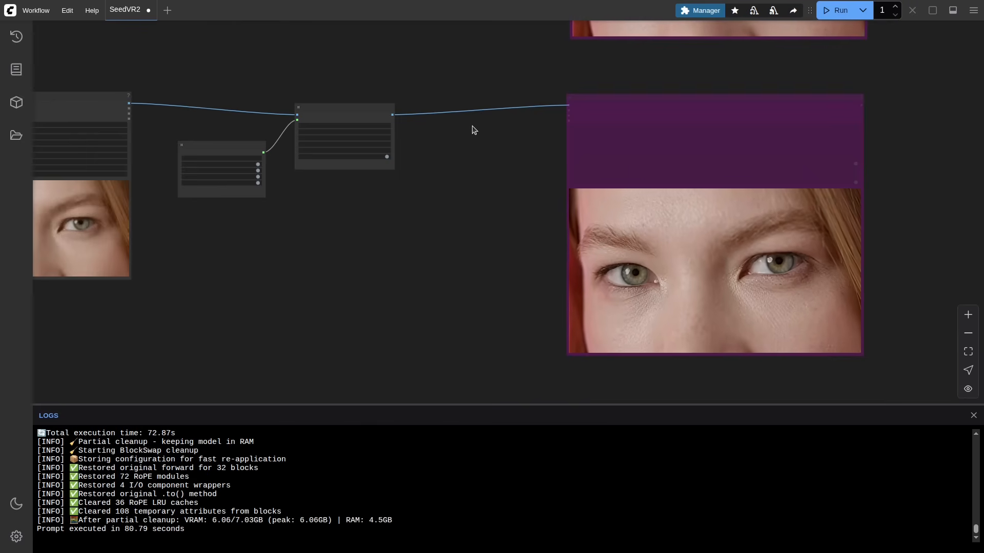
Step: Remove the bypass from the duplicated Video Combine node and run the workflow
{"action": "left_click", "coordinate": [630, 99]}
{"action": "key", "text": "ctrl+b"}
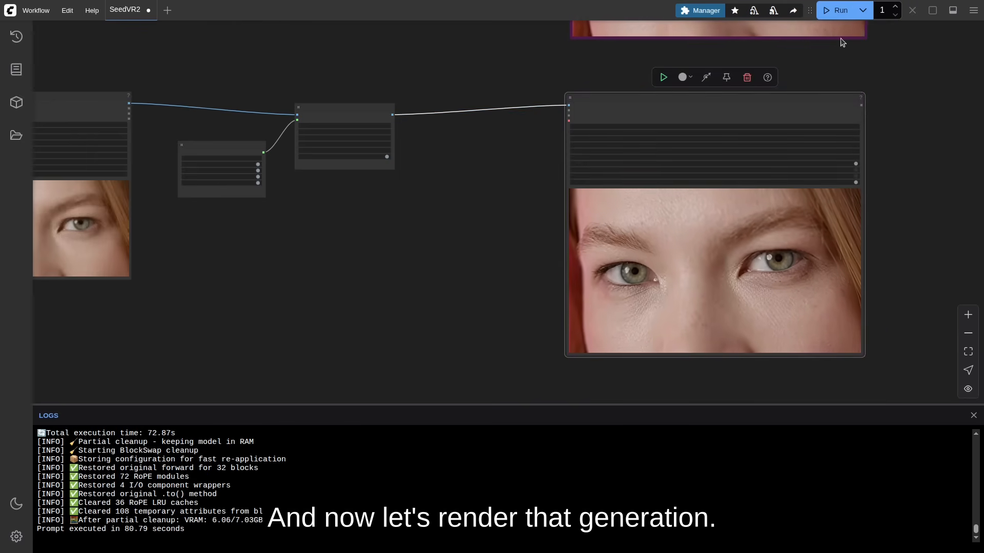
{"action": "left_click", "coordinate": [839, 10]}
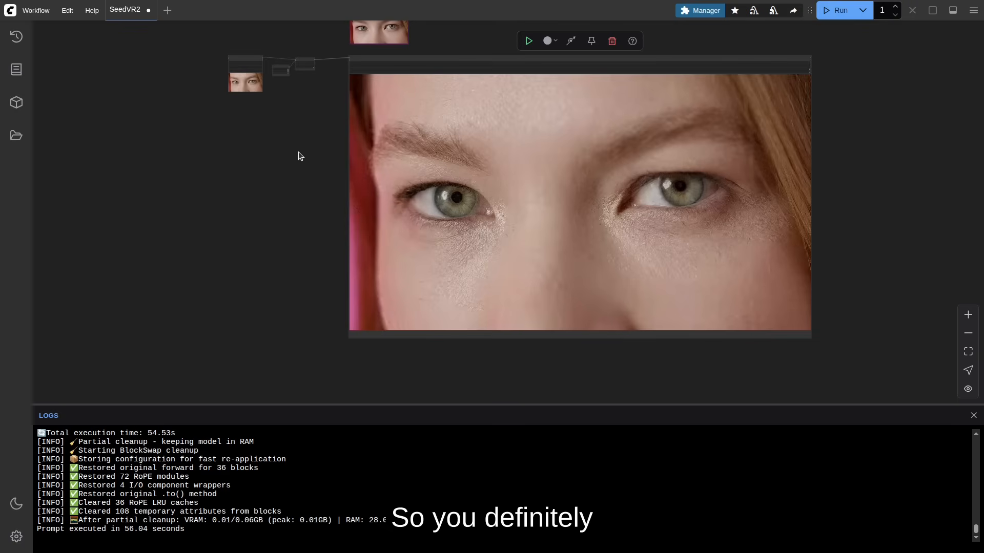
Step: Shift the enlarged Video Combine node aside and duplicate it together with its BlockSwap Config and SeedVR2 Video Upscaler nodes
{"action": "left_click_drag", "start_coordinate": [425, 59], "coordinate": [508, 59]}
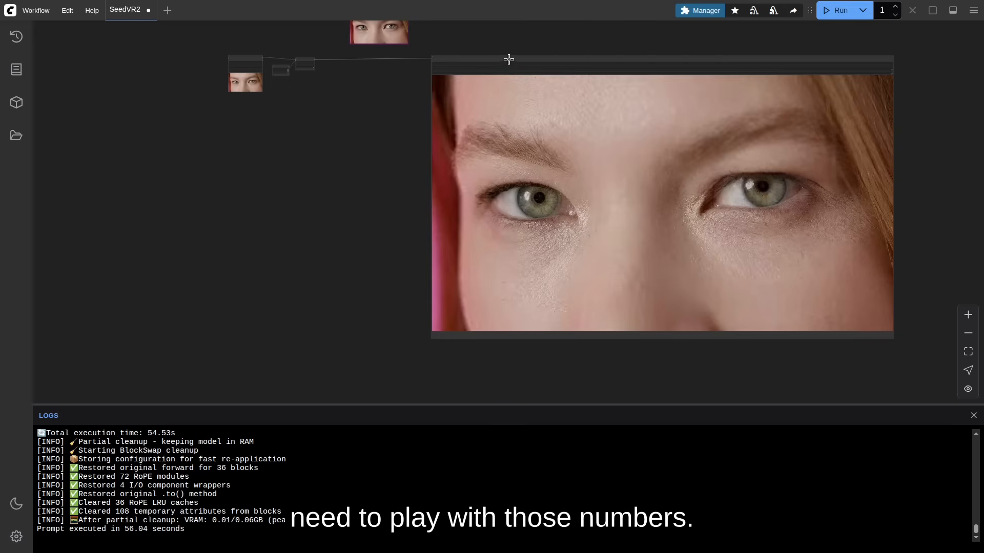
{"action": "scroll", "coordinate": [273, 82], "scroll_direction": "up", "scroll_amount": 1}
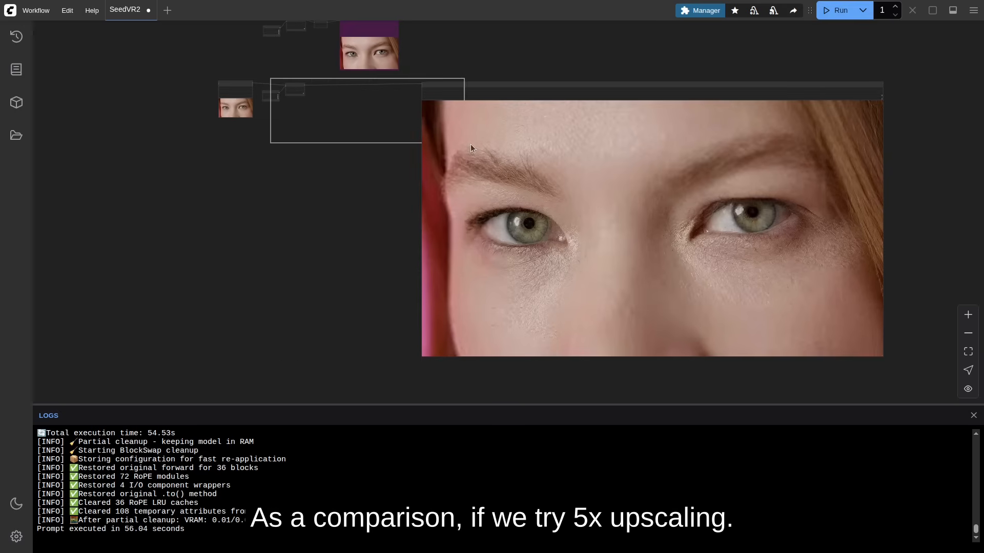
{"action": "left_click_drag", "start_coordinate": [390, 134], "coordinate": [370, 123]}
{"action": "key", "text": "ctrl+c"}
{"action": "key", "text": "ctrl+v"}
{"action": "left_click_drag", "start_coordinate": [873, 151], "coordinate": [385, 73]}
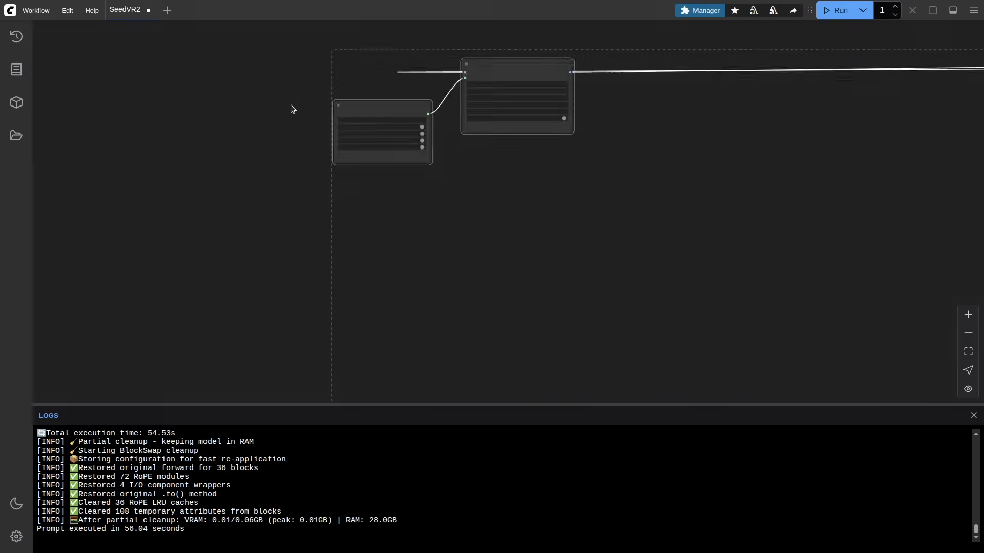
Step: Change new_resolution in the newly duplicated SeedVR2 Video Upscaler for a 5x upscale and run the workflow
{"action": "scroll", "coordinate": [461, 123], "scroll_direction": "up", "scroll_amount": 5}
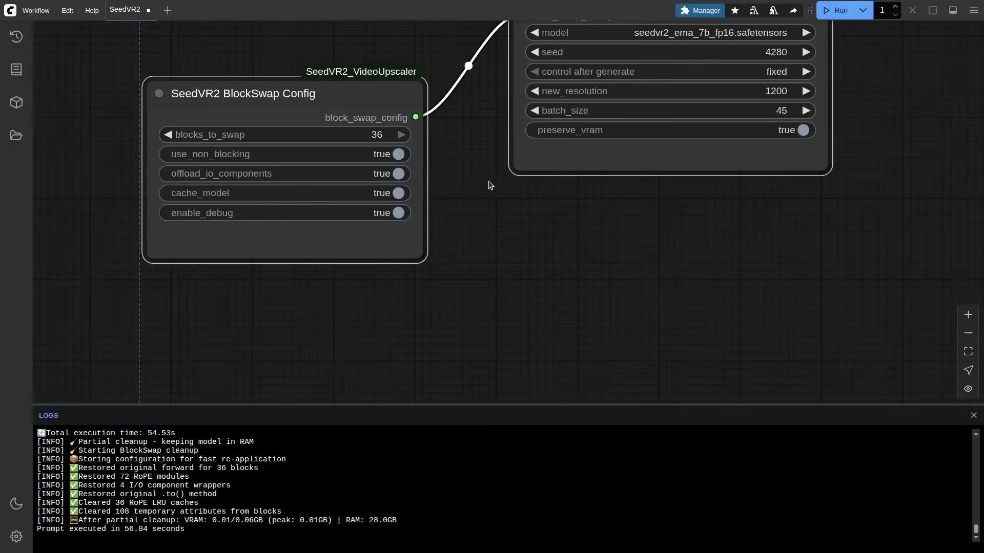
{"action": "left_click_drag", "start_coordinate": [489, 186], "coordinate": [265, 271]}
{"action": "left_click", "coordinate": [618, 217]}
{"action": "left_click", "coordinate": [507, 198]}
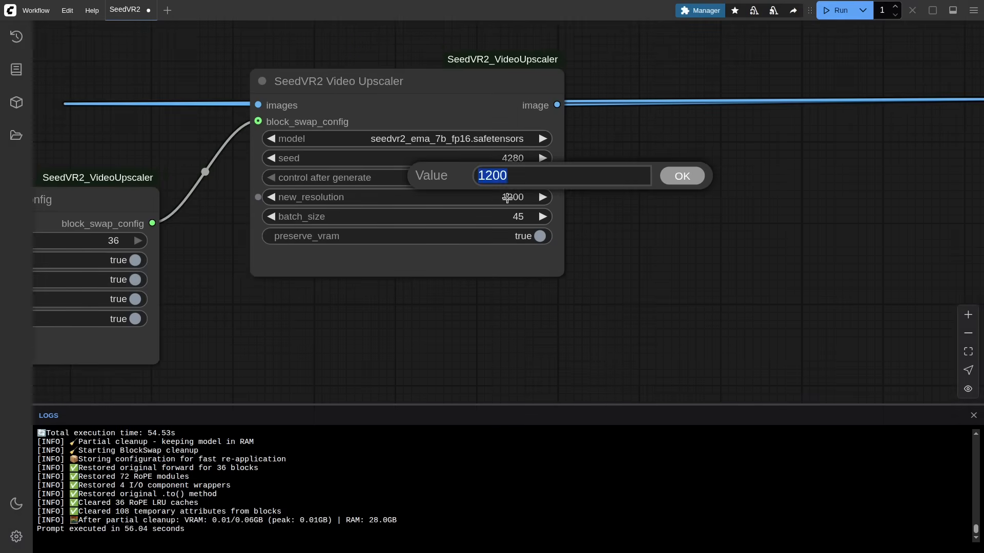
{"action": "key", "text": "Return"}
{"action": "scroll", "coordinate": [390, 193], "scroll_direction": "down", "scroll_amount": 20}
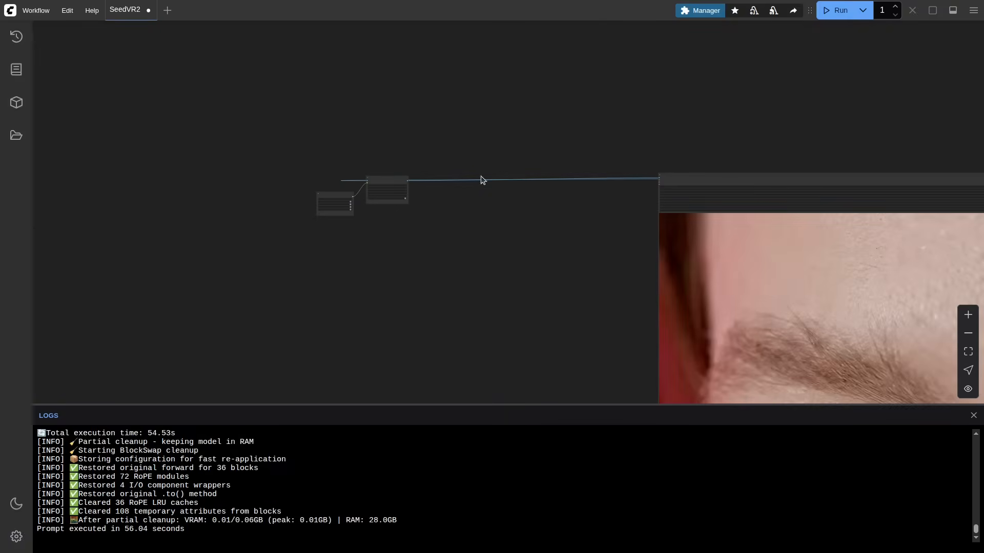
{"action": "left_click", "coordinate": [846, 13]}
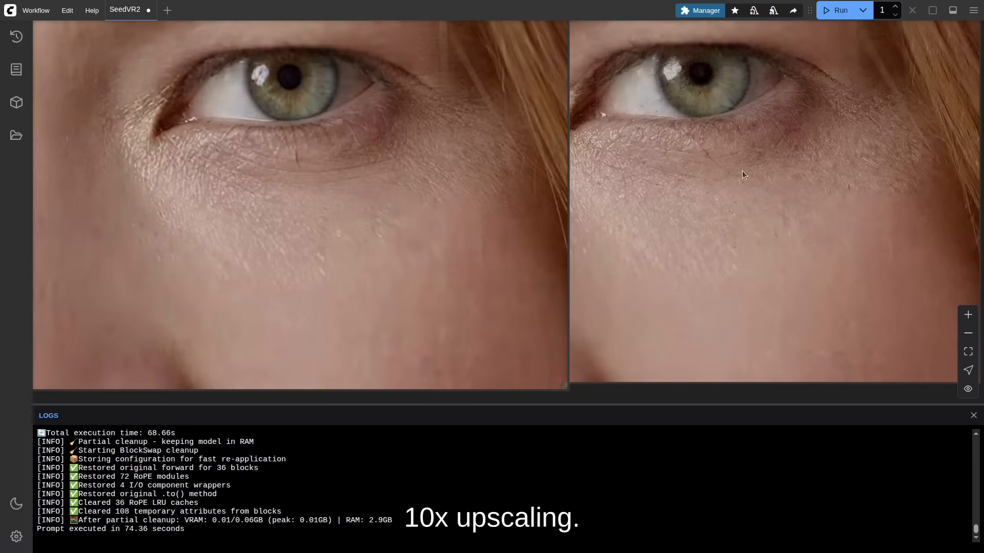
Step: Compare the skin and eye detail of the 10x and 5x outputs with the earlier 2x and 4x upscaled outputs
{"action": "scroll", "coordinate": [723, 179], "scroll_direction": "down", "scroll_amount": 5}
{"action": "scroll", "coordinate": [685, 77], "scroll_direction": "down", "scroll_amount": 5}
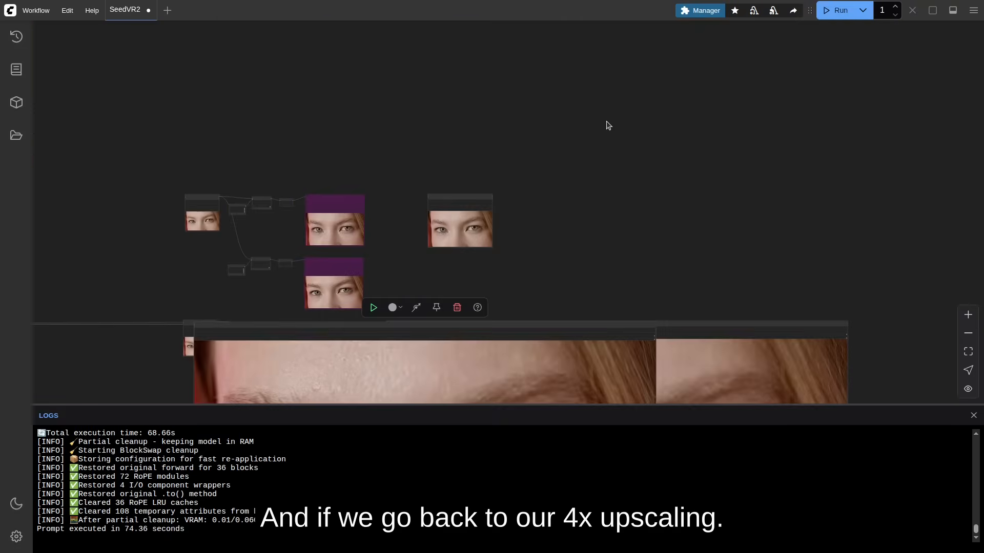
{"action": "scroll", "coordinate": [341, 222], "scroll_direction": "up", "scroll_amount": 5}
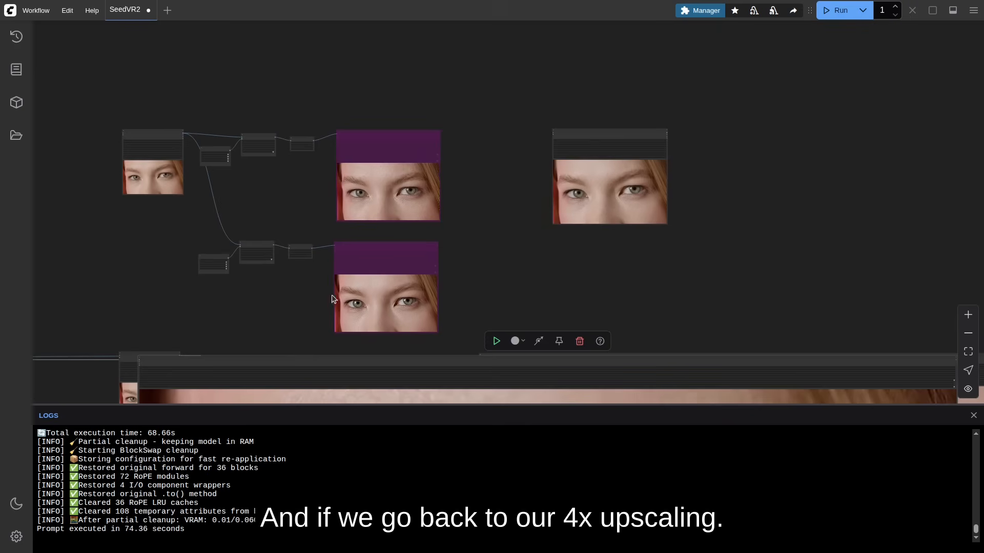
{"action": "scroll", "coordinate": [381, 353], "scroll_direction": "up", "scroll_amount": 15}
{"action": "scroll", "coordinate": [493, 324], "scroll_direction": "down", "scroll_amount": 8}
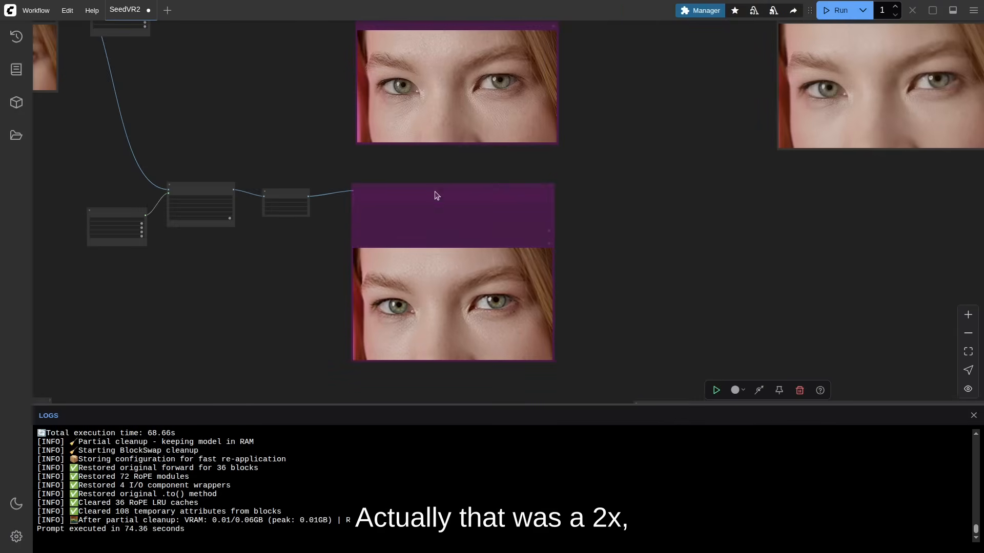
{"action": "scroll", "coordinate": [492, 337], "scroll_direction": "up", "scroll_amount": 10}
{"action": "scroll", "coordinate": [378, 296], "scroll_direction": "down", "scroll_amount": 12}
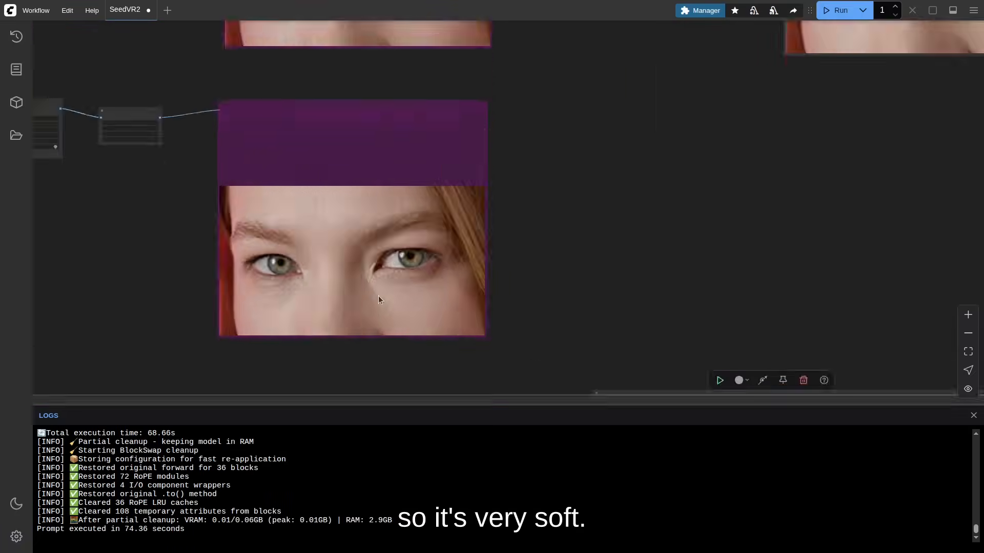
{"action": "scroll", "coordinate": [371, 146], "scroll_direction": "up", "scroll_amount": 10}
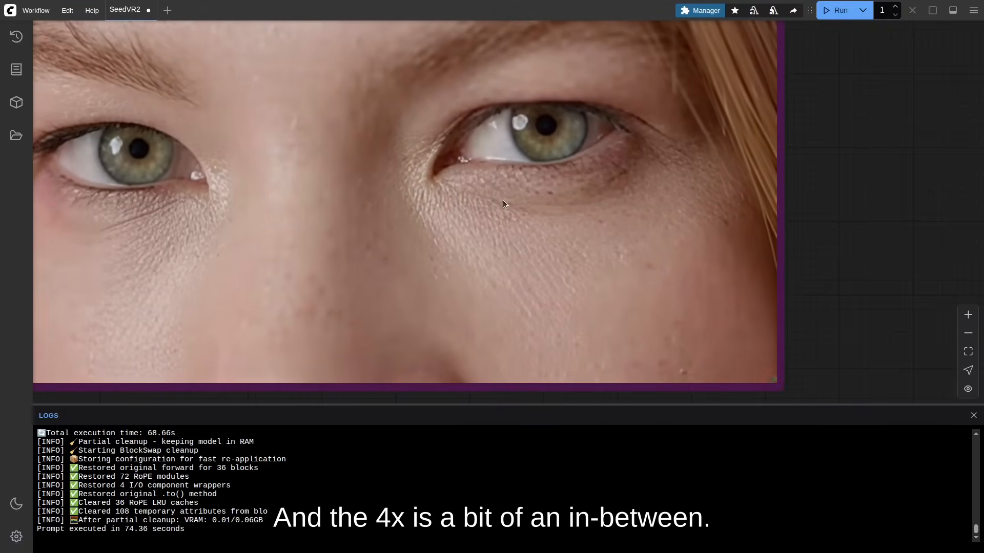
{"action": "scroll", "coordinate": [352, 183], "scroll_direction": "down", "scroll_amount": 15}
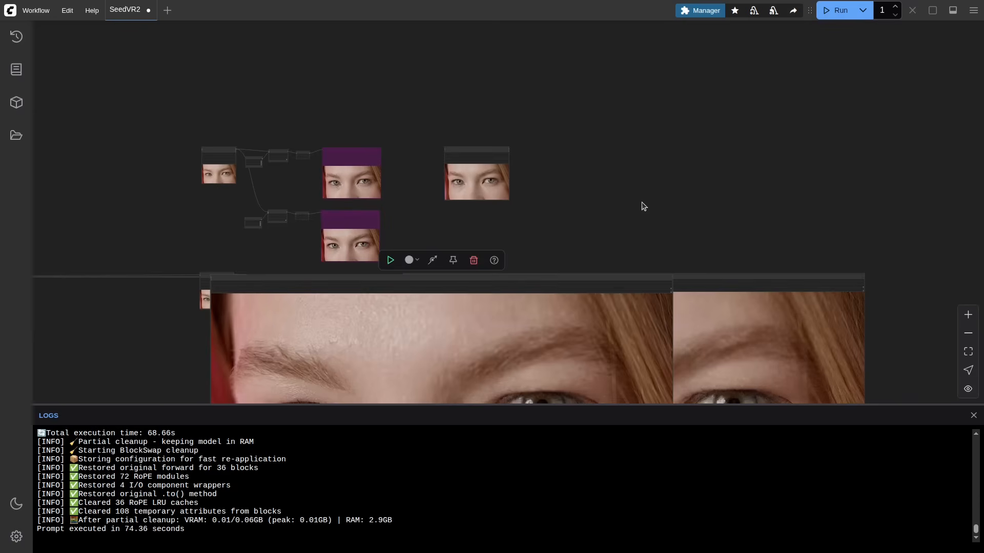
{"action": "left_click_drag", "start_coordinate": [641, 204], "coordinate": [621, 49]}
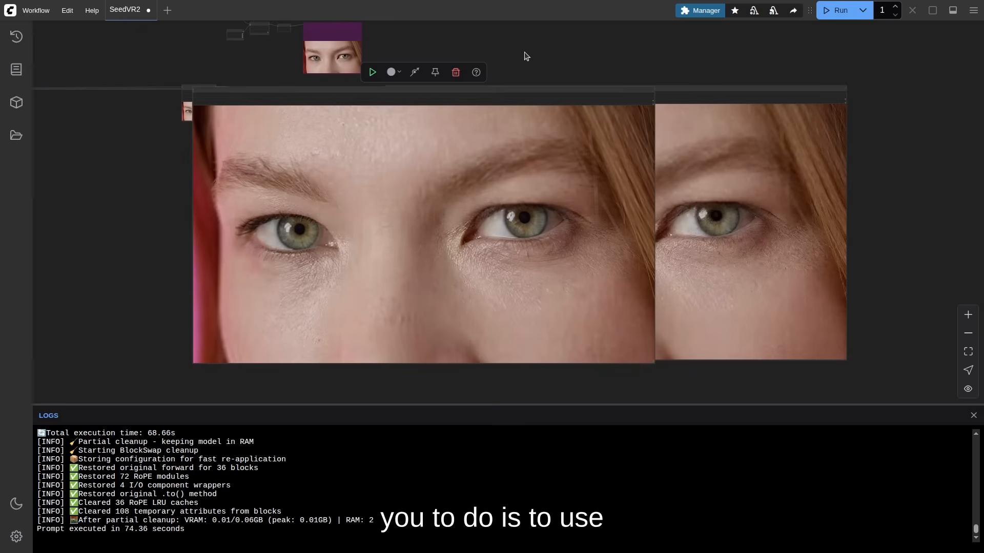
Step: Review the Upscale Image node's target size and the SeedVR2 Video Upscaler's resolution setting in the 480-resolution branch
{"action": "left_click_drag", "start_coordinate": [300, 40], "coordinate": [387, 233]}
{"action": "scroll", "coordinate": [371, 186], "scroll_direction": "up", "scroll_amount": 20}
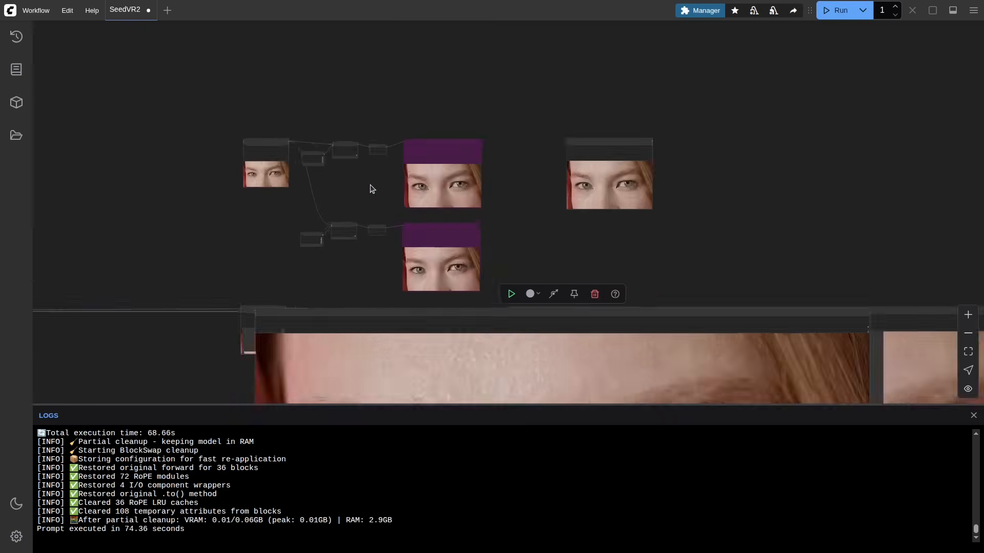
{"action": "left_click_drag", "start_coordinate": [621, 280], "coordinate": [618, 367]}
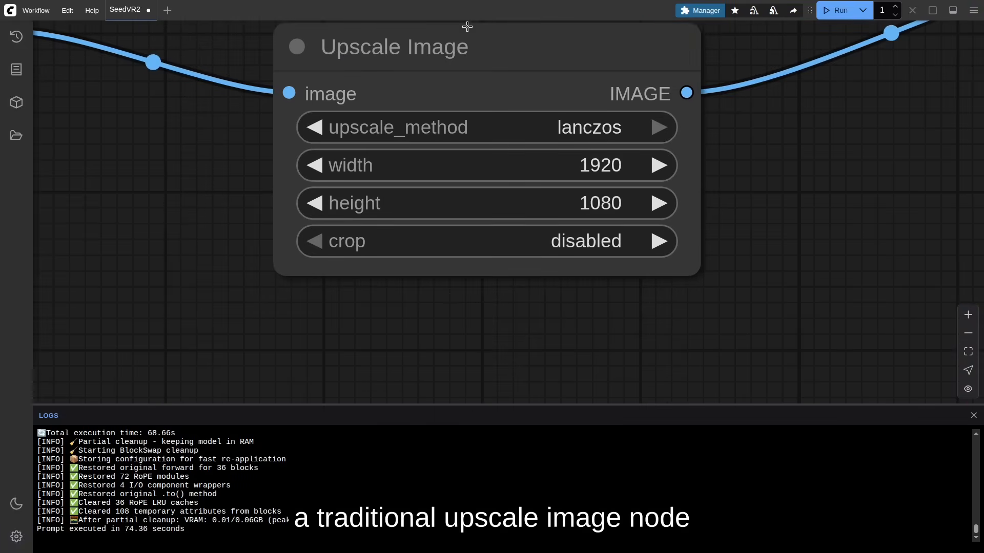
{"action": "scroll", "coordinate": [454, 104], "scroll_direction": "down", "scroll_amount": 14}
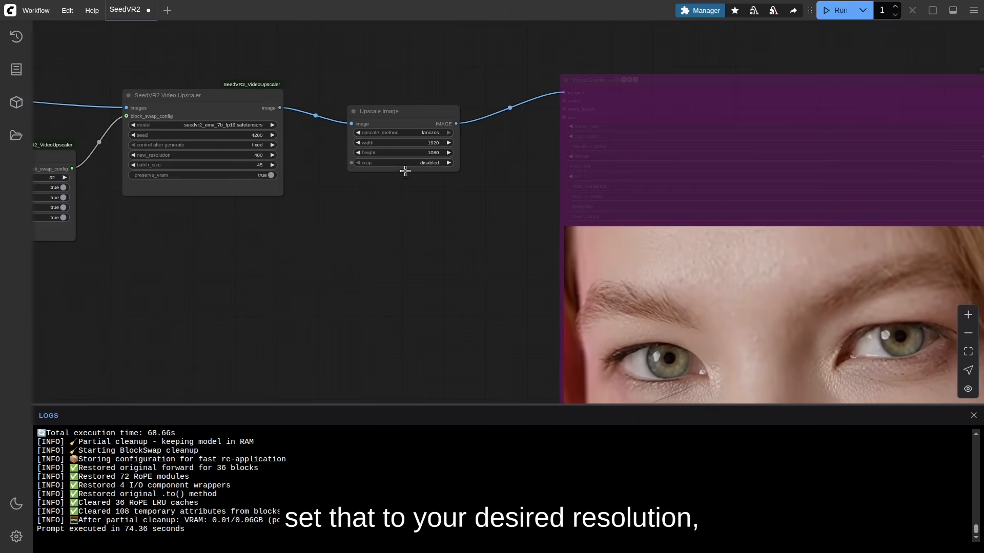
{"action": "left_click_drag", "start_coordinate": [218, 208], "coordinate": [390, 227]}
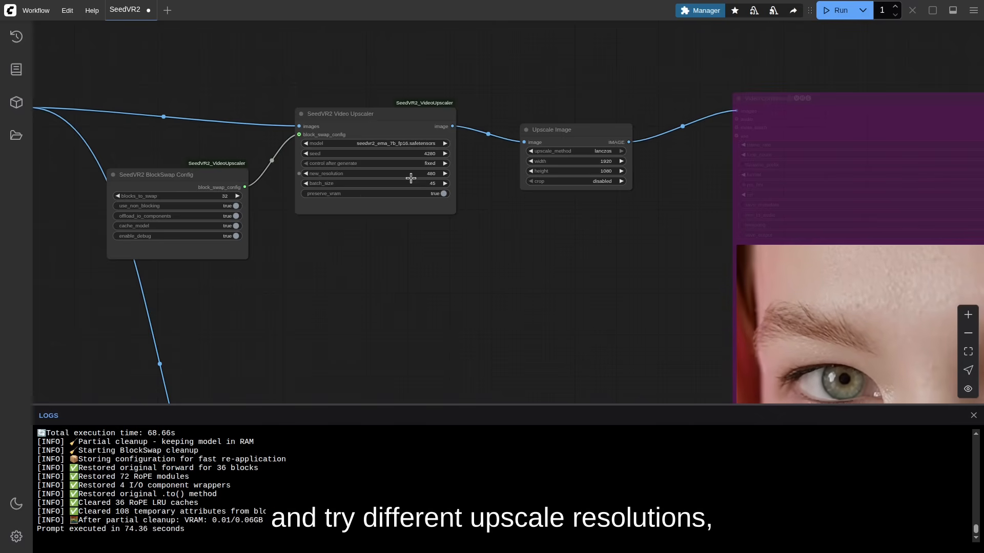
{"action": "scroll", "coordinate": [387, 198], "scroll_direction": "down", "scroll_amount": 10}
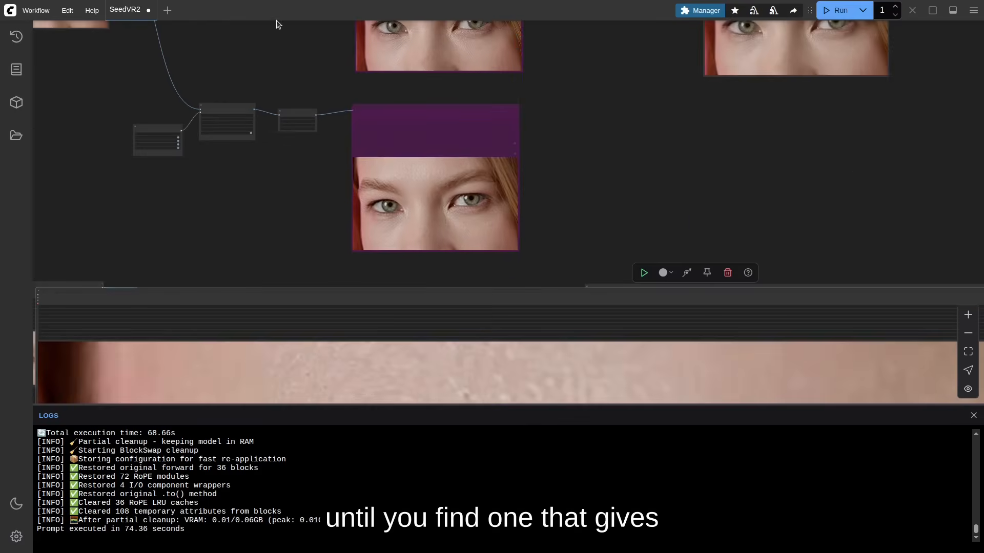
{"action": "left_click_drag", "start_coordinate": [596, 222], "coordinate": [454, 7]}
{"action": "scroll", "coordinate": [480, 182], "scroll_direction": "down", "scroll_amount": 8}
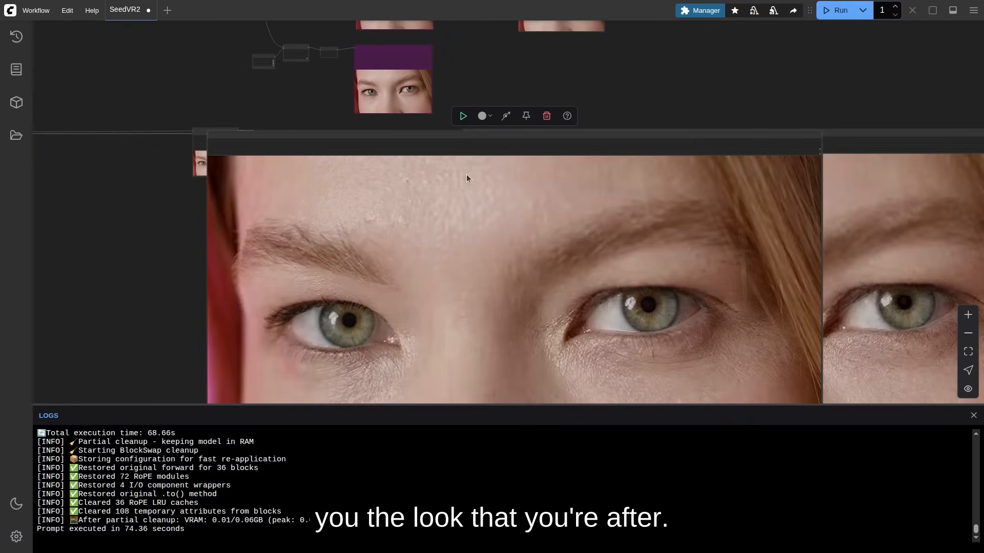
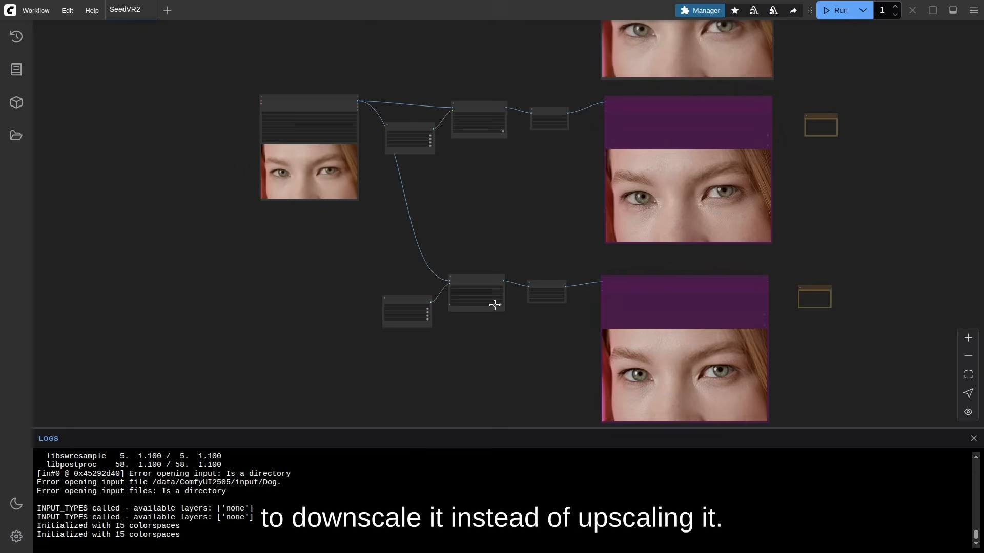
Step: Add a Load Images (Upload) node in the empty canvas space below the existing upscale branches
{"action": "scroll", "coordinate": [494, 305], "scroll_direction": "down", "scroll_amount": 5}
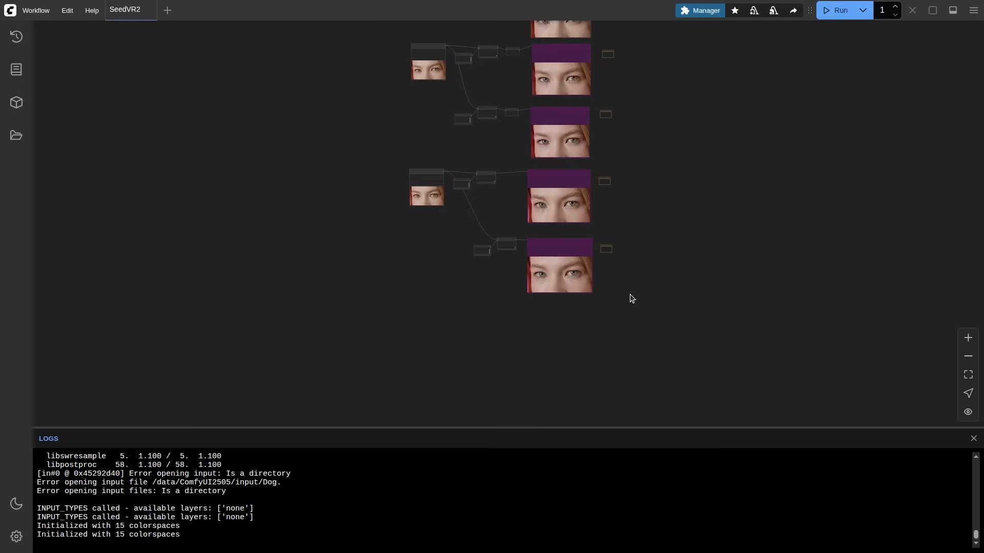
{"action": "left_click_drag", "start_coordinate": [630, 297], "coordinate": [632, 263]}
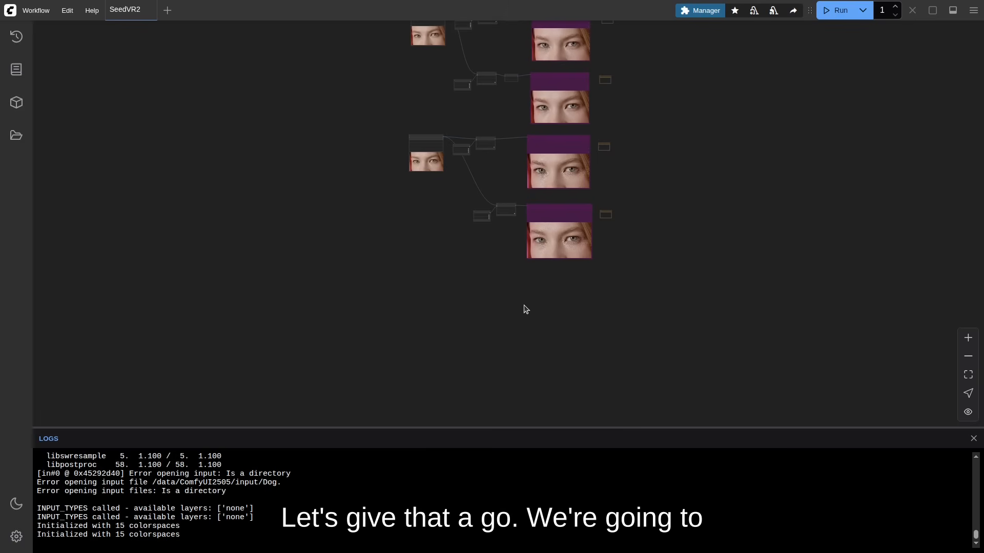
{"action": "scroll", "coordinate": [446, 324], "scroll_direction": "up", "scroll_amount": 5}
{"action": "double_click", "coordinate": [446, 325]}
{"action": "type", "text": "load images"}
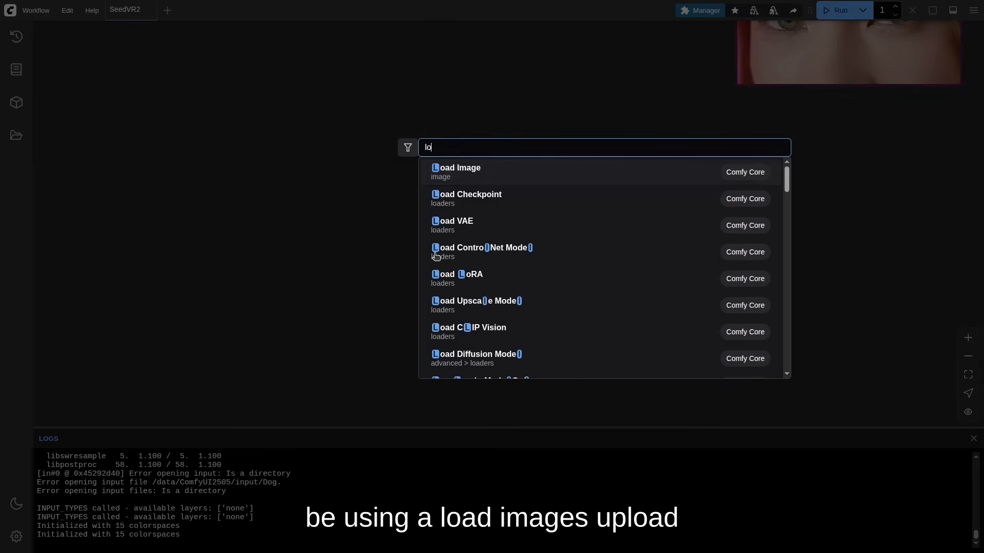
{"action": "left_click", "coordinate": [486, 207]}
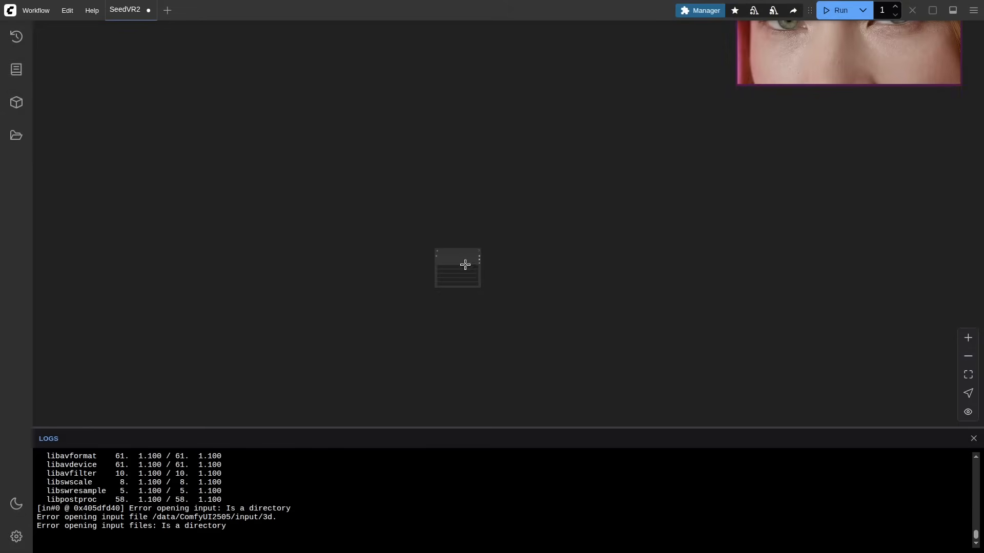
Step: Set the Load Images (Upload) node's directory to Dog_240x426
{"action": "scroll", "coordinate": [476, 263], "scroll_direction": "up", "scroll_amount": 5}
{"action": "scroll", "coordinate": [472, 272], "scroll_direction": "down", "scroll_amount": 5}
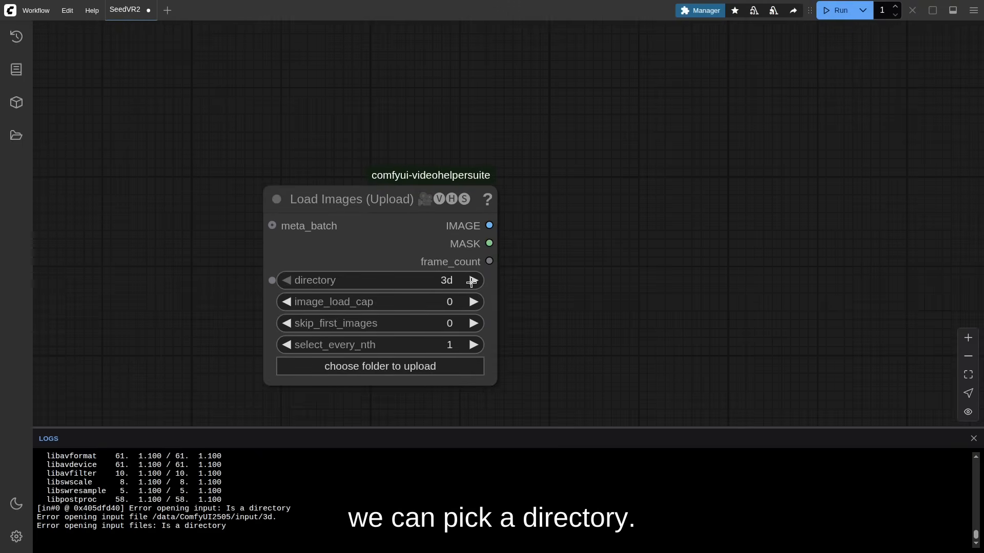
{"action": "left_click", "coordinate": [471, 281]}
{"action": "left_click_drag", "start_coordinate": [543, 291], "coordinate": [559, 153]}
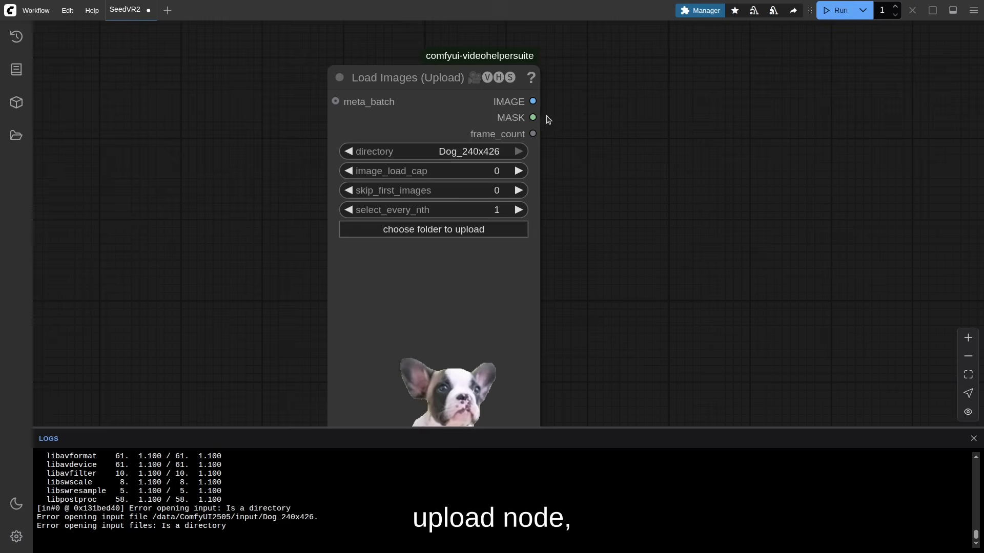
Step: Add a SeedVR2 Video Upscaler node beside the Load Images (Upload) node
{"action": "left_click_drag", "start_coordinate": [532, 101], "coordinate": [584, 152]}
{"action": "left_click", "coordinate": [634, 88]}
{"action": "left_click_drag", "start_coordinate": [701, 87], "coordinate": [371, 136]}
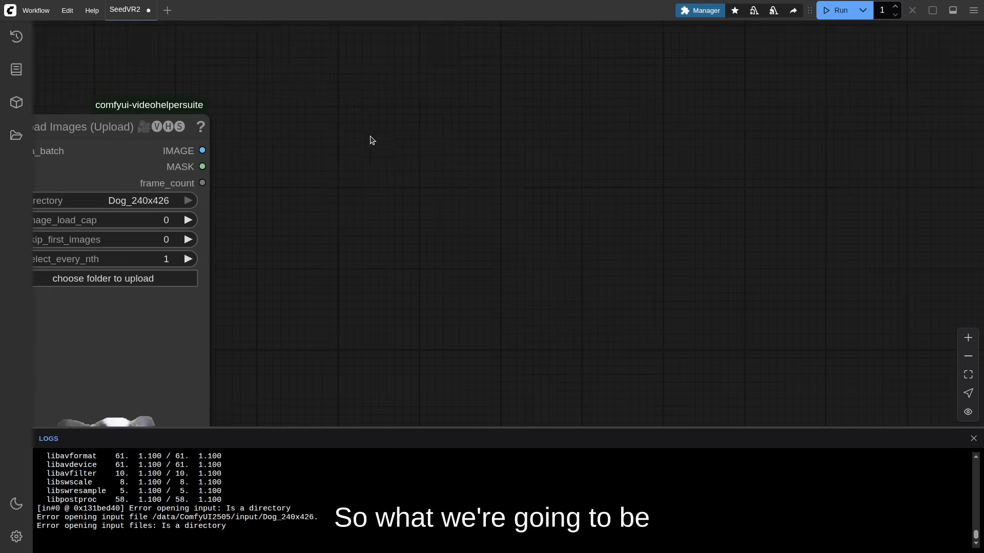
{"action": "double_click", "coordinate": [438, 135]}
{"action": "type", "text": "seedvr"}
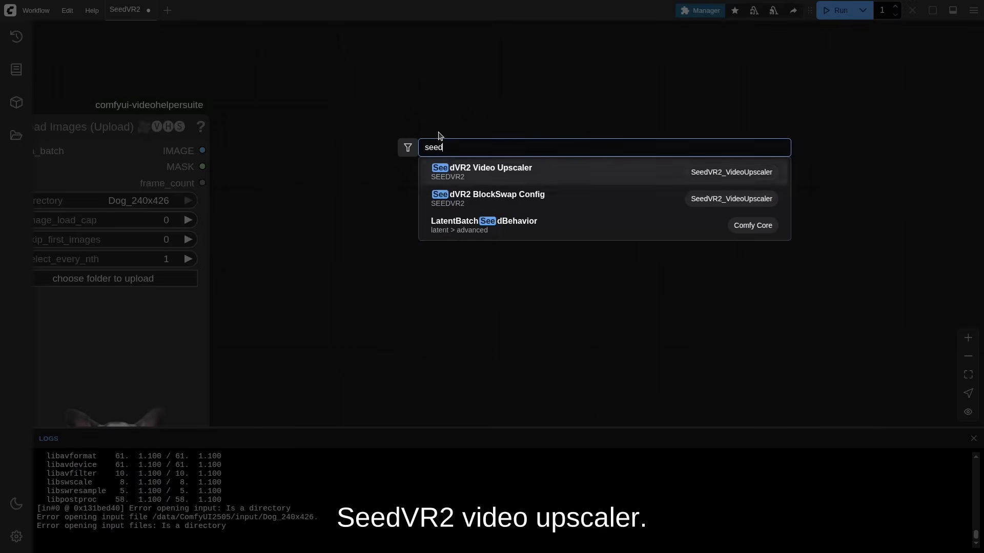
{"action": "left_click", "coordinate": [509, 169]}
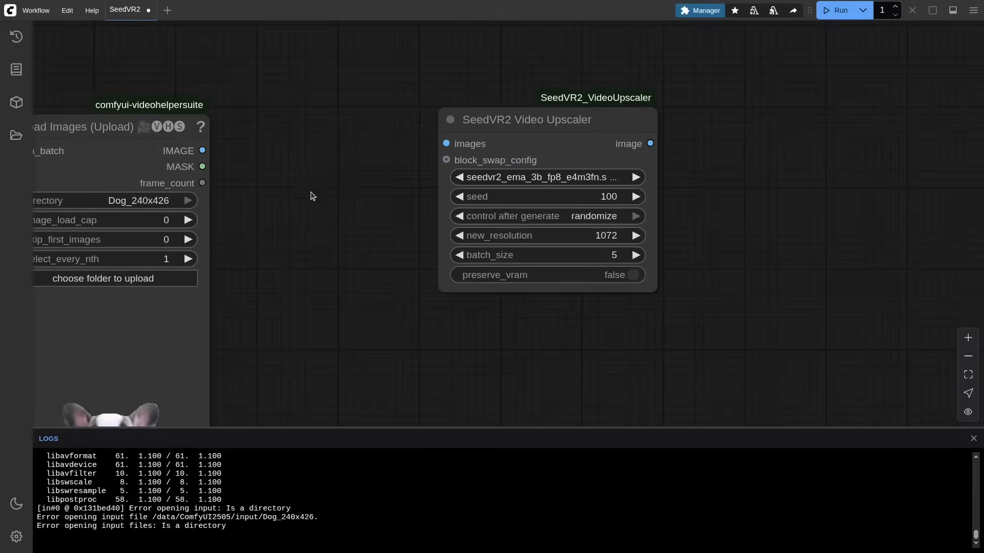
Step: Position the SeedVR2 Video Upscaler farther from the loader and connect the loader's IMAGE output to its images input
{"action": "scroll", "coordinate": [373, 182], "scroll_direction": "up", "scroll_amount": 2}
{"action": "left_click_drag", "start_coordinate": [609, 129], "coordinate": [764, 141]}
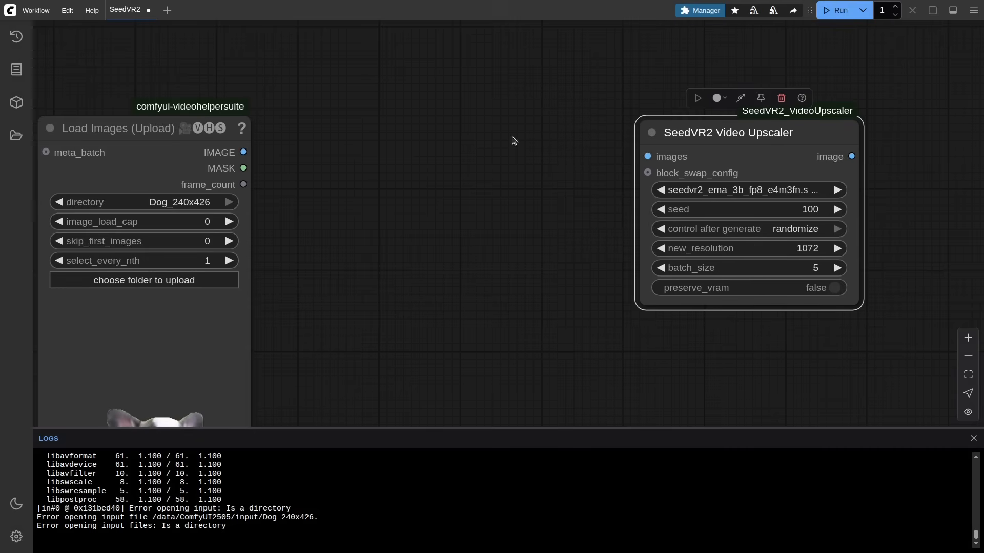
{"action": "left_click_drag", "start_coordinate": [244, 153], "coordinate": [648, 156]}
{"action": "left_click_drag", "start_coordinate": [753, 148], "coordinate": [827, 92]}
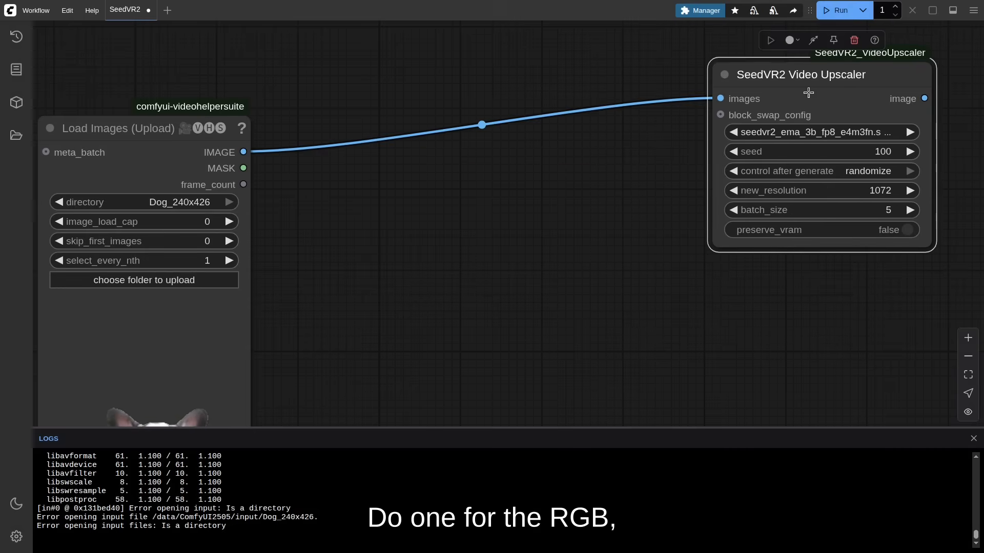
Step: Duplicate the SeedVR2 Video Upscaler for the alpha and connect the loader's IMAGE output to the copy's images input
{"action": "scroll", "coordinate": [483, 150], "scroll_direction": "down", "scroll_amount": 6}
{"action": "left_click_drag", "start_coordinate": [545, 228], "coordinate": [399, 220]}
{"action": "key", "text": "ctrl+c"}
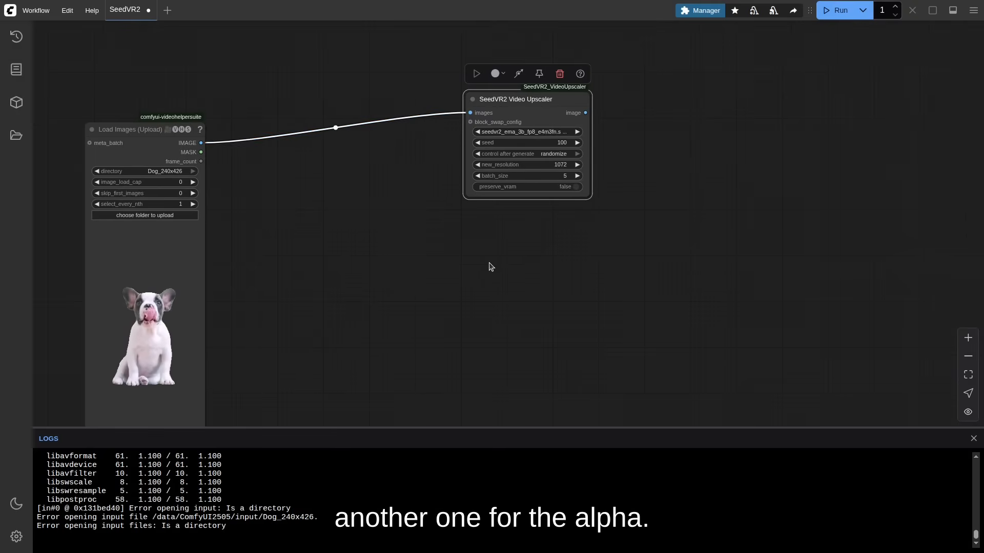
{"action": "key", "text": "ctrl+v"}
{"action": "left_click_drag", "start_coordinate": [201, 143], "coordinate": [530, 262]}
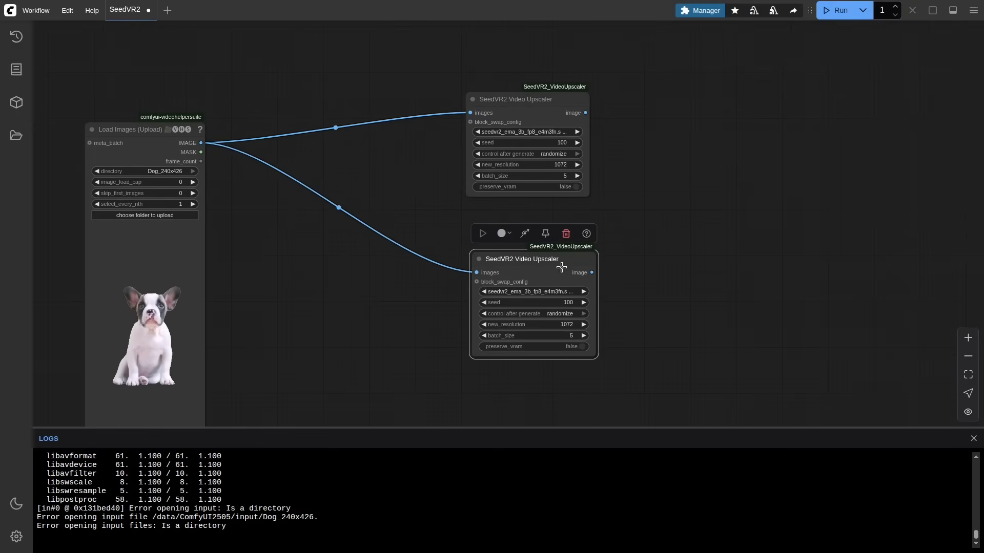
Step: Set the model of both SeedVR2 Video Upscaler nodes to seedvr2_ema_7b_fp16.safetensors
{"action": "left_click", "coordinate": [574, 131]}
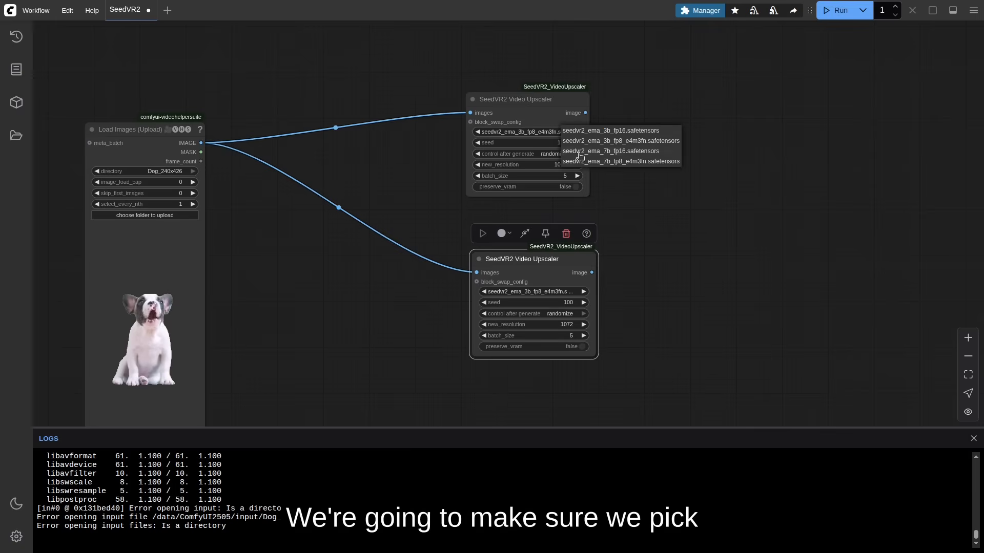
{"action": "left_click", "coordinate": [600, 162]}
{"action": "left_click", "coordinate": [574, 132]}
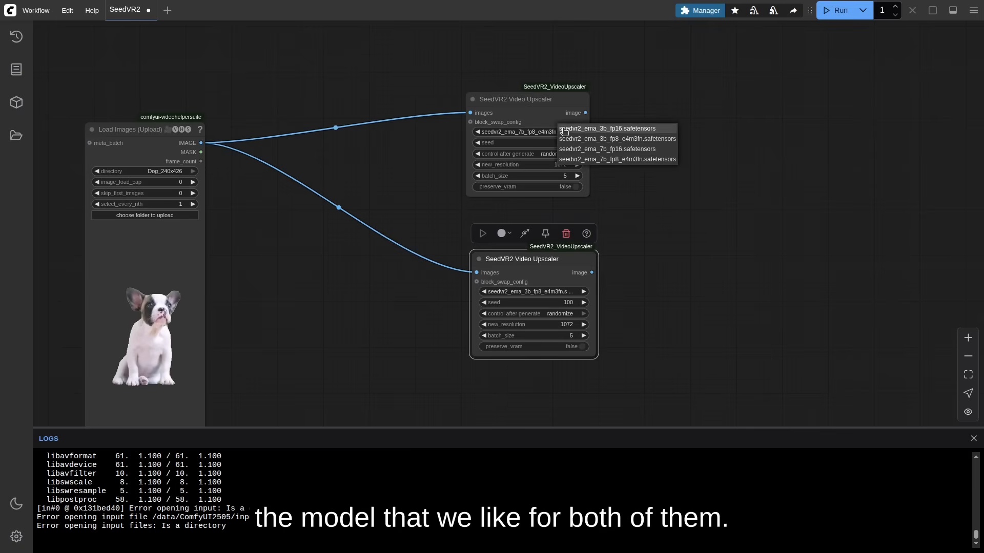
{"action": "left_click", "coordinate": [610, 149]}
{"action": "left_click", "coordinate": [564, 292]}
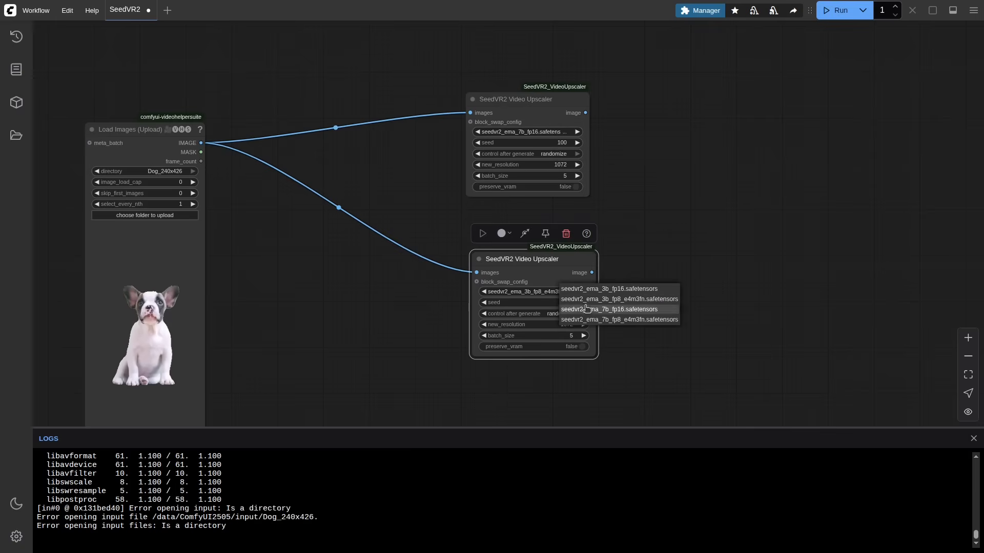
{"action": "left_click", "coordinate": [594, 311]}
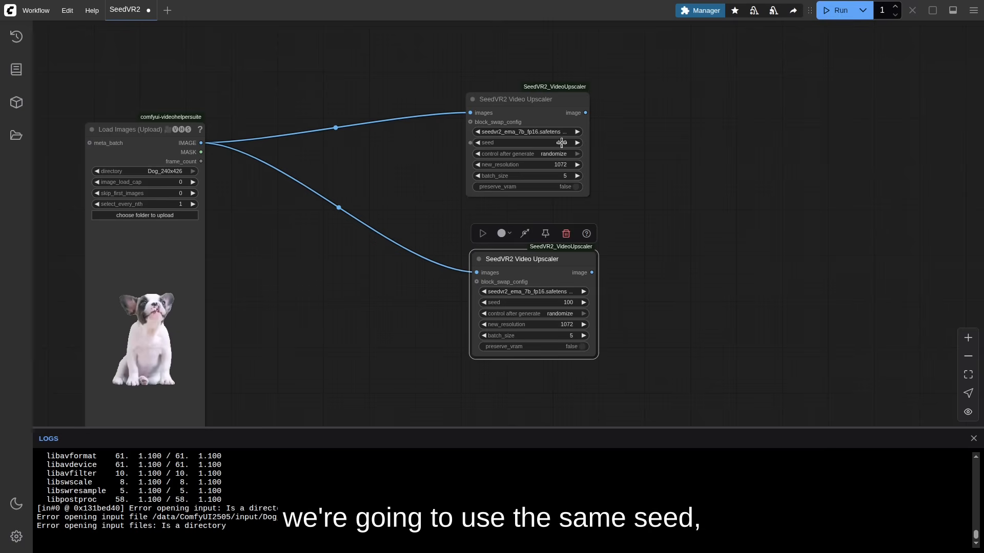
Step: Set control after generate to fixed on both SeedVR2 Video Upscaler nodes
{"action": "left_click", "coordinate": [561, 155]}
{"action": "left_click", "coordinate": [573, 163]}
{"action": "left_click", "coordinate": [572, 314]}
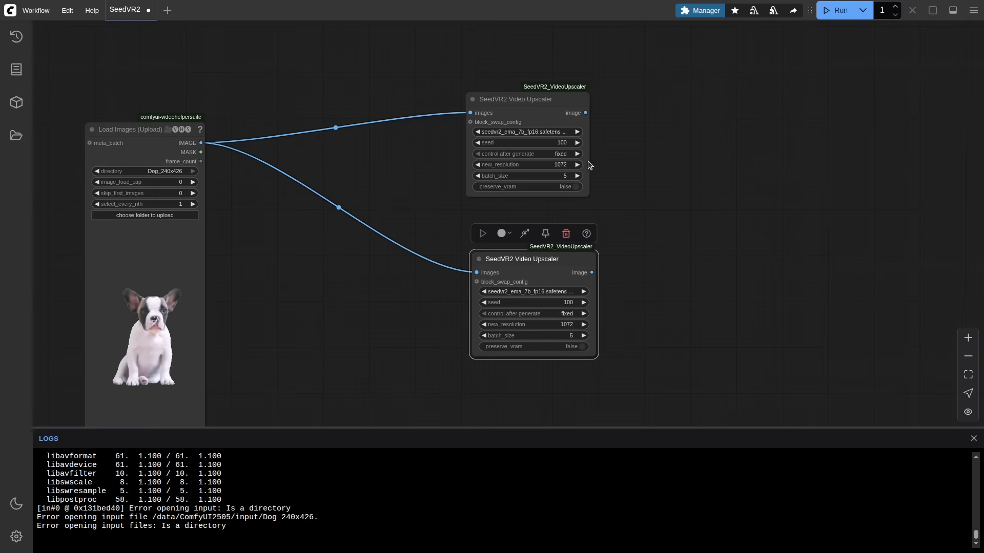
Step: Set new_resolution to 480 on both SeedVR2 Video Upscaler nodes for a 2x upscale
{"action": "scroll", "coordinate": [149, 177], "scroll_direction": "up", "scroll_amount": 10}
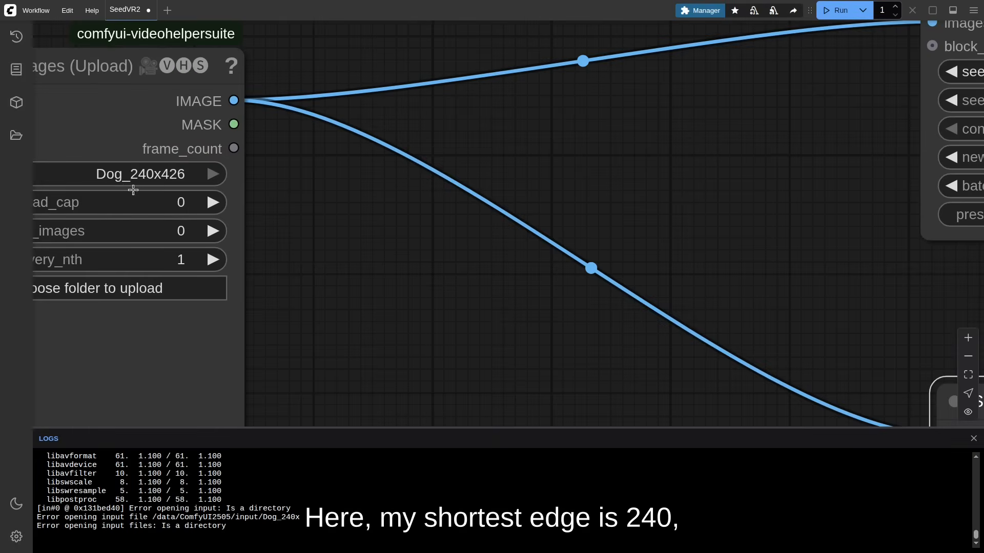
{"action": "scroll", "coordinate": [271, 178], "scroll_direction": "down", "scroll_amount": 6}
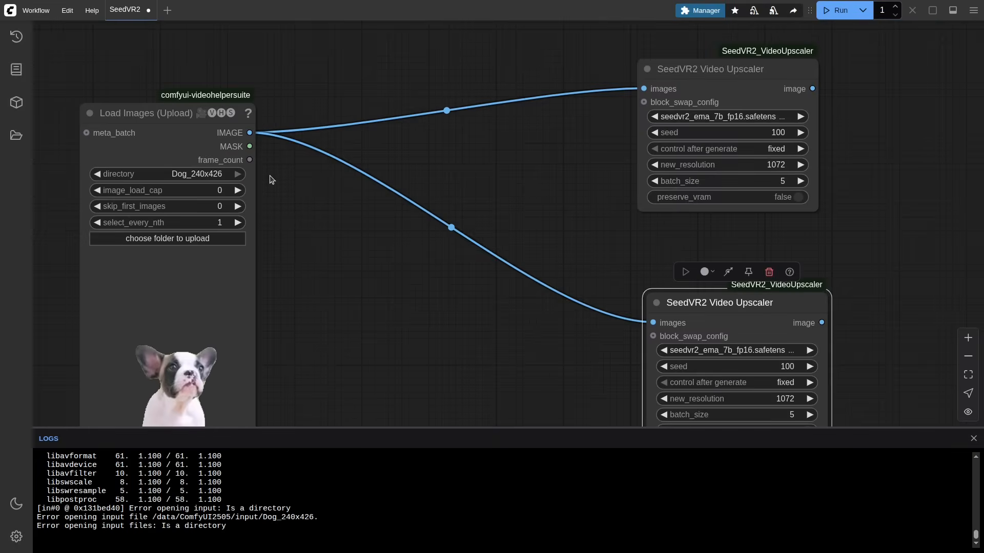
{"action": "left_click", "coordinate": [772, 165]}
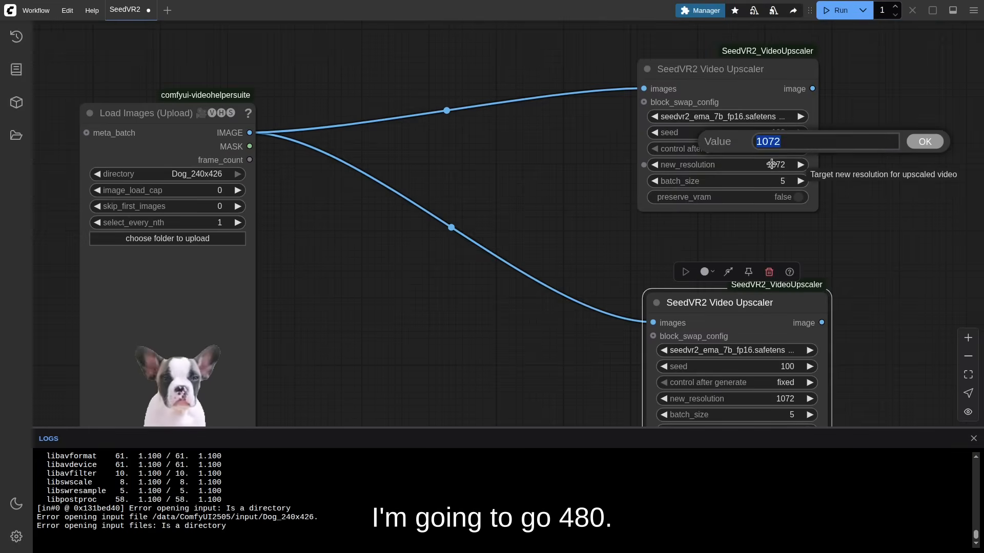
{"action": "type", "text": "480"}
{"action": "key", "text": "Return"}
{"action": "left_click", "coordinate": [789, 399]}
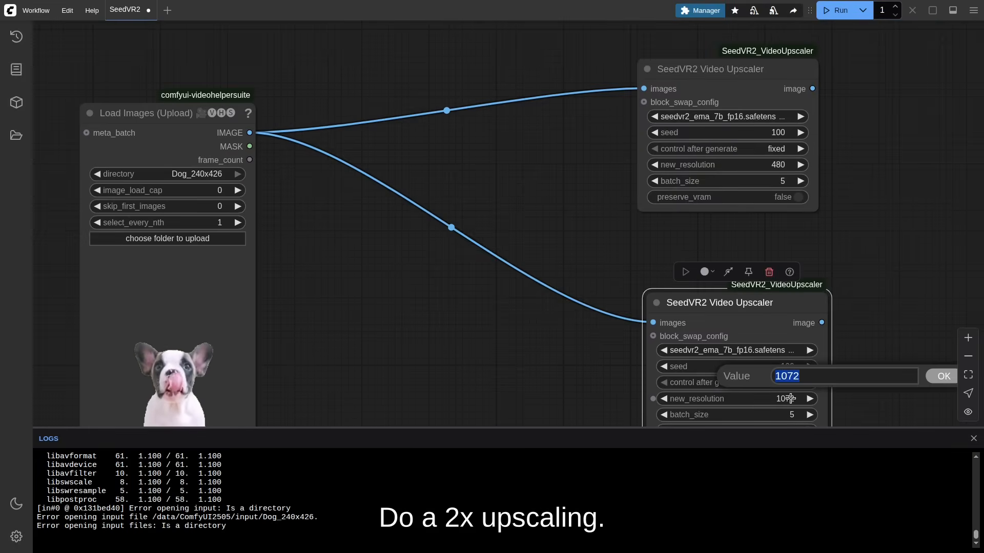
{"action": "type", "text": "480"}
{"action": "key", "text": "Return"}
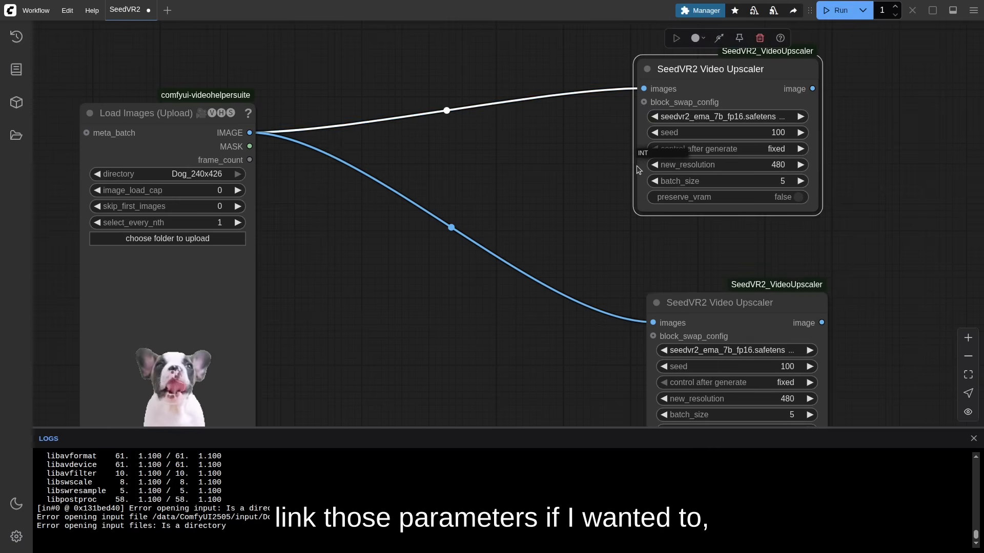
Step: Create a fixed Int node, link it to new_resolution on both upscalers, and place it between the loader and the upscalers
{"action": "left_click_drag", "start_coordinate": [644, 165], "coordinate": [582, 250]}
{"action": "left_click", "coordinate": [582, 249]}
{"action": "left_click_drag", "start_coordinate": [626, 165], "coordinate": [433, 151]}
{"action": "left_click_drag", "start_coordinate": [543, 167], "coordinate": [653, 398]}
{"action": "left_click_drag", "start_coordinate": [487, 151], "coordinate": [468, 313]}
{"action": "left_click", "coordinate": [487, 358]}
{"action": "left_click", "coordinate": [500, 358]}
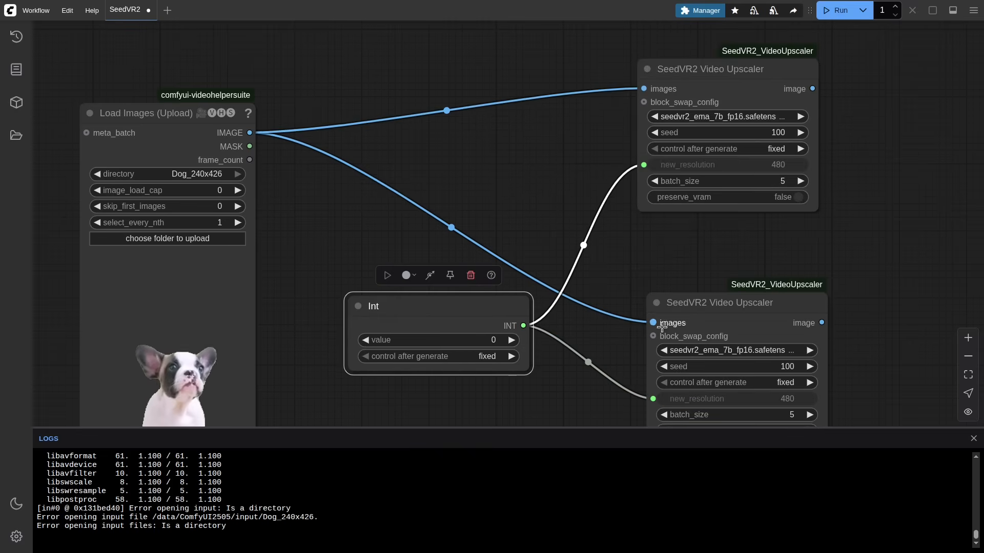
Step: Set the Int node's value to 480
{"action": "scroll", "coordinate": [487, 338], "scroll_direction": "down", "scroll_amount": 1}
{"action": "left_click", "coordinate": [485, 319]}
{"action": "type", "text": "480"}
{"action": "key", "text": "Return"}
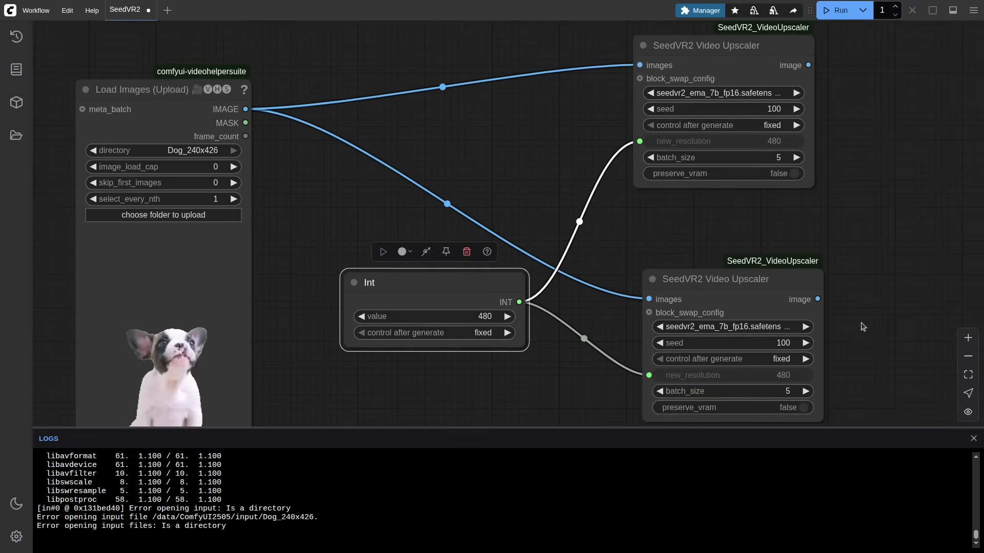
Step: Set batch_size to 45 and enable preserve_vram on both SeedVR2 Video Upscaler nodes
{"action": "scroll", "coordinate": [863, 333], "scroll_direction": "down", "scroll_amount": 1}
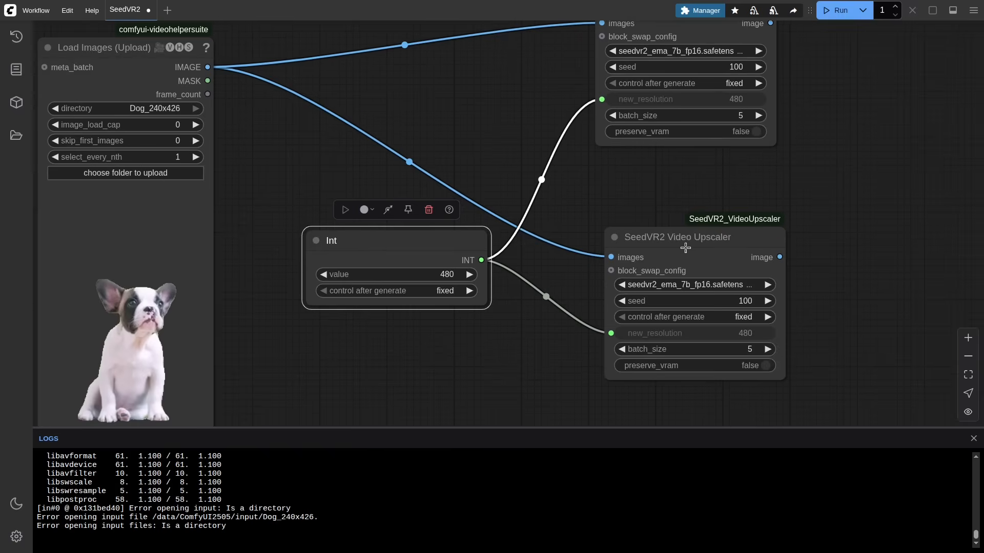
{"action": "left_click", "coordinate": [751, 351]}
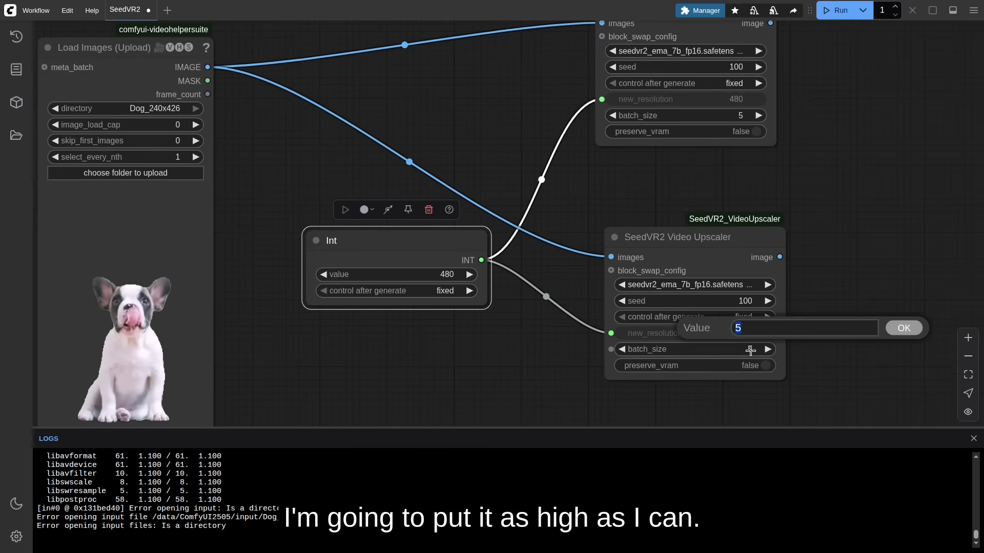
{"action": "type", "text": "45"}
{"action": "key", "text": "Return"}
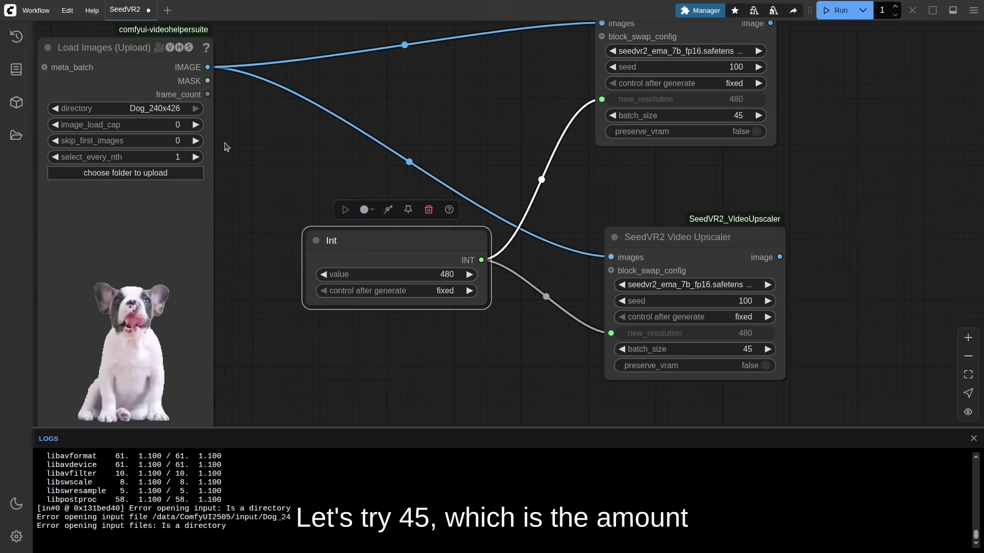
{"action": "left_click", "coordinate": [753, 132]}
{"action": "left_click", "coordinate": [759, 365]}
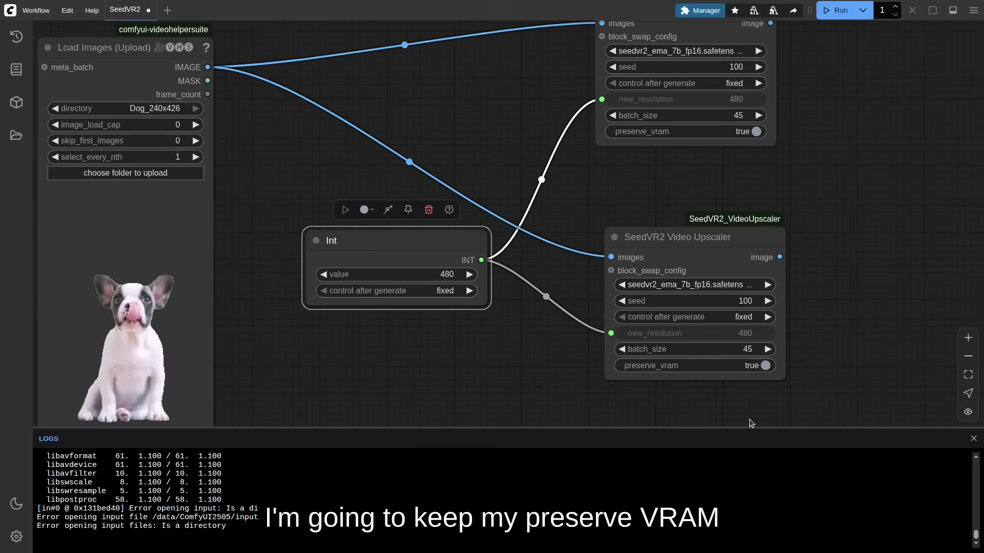
Step: Add a SeedVR2 BlockSwap Config node and connect its output to block_swap_config on both upscalers
{"action": "scroll", "coordinate": [780, 346], "scroll_direction": "down", "scroll_amount": 4}
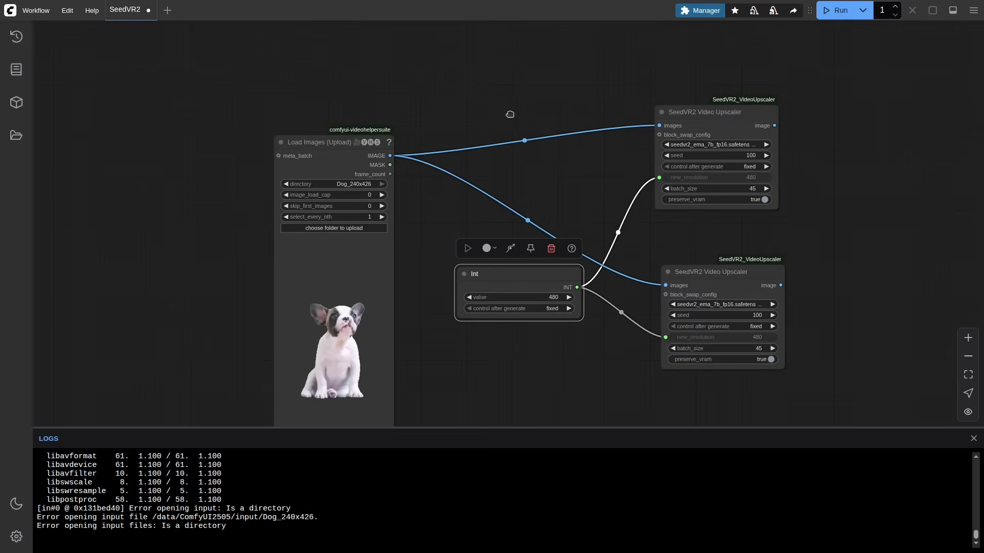
{"action": "double_click", "coordinate": [506, 111]}
{"action": "type", "text": "blocks"}
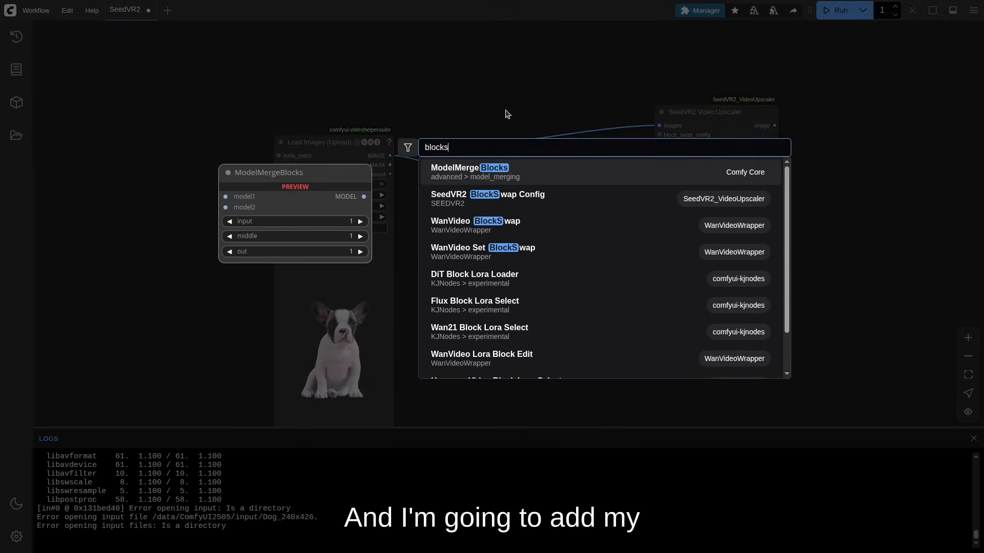
{"action": "type", "text": "w"}
{"action": "key", "text": "Return"}
{"action": "left_click_drag", "start_coordinate": [601, 106], "coordinate": [541, 116]}
{"action": "left_click_drag", "start_coordinate": [575, 125], "coordinate": [666, 295]}
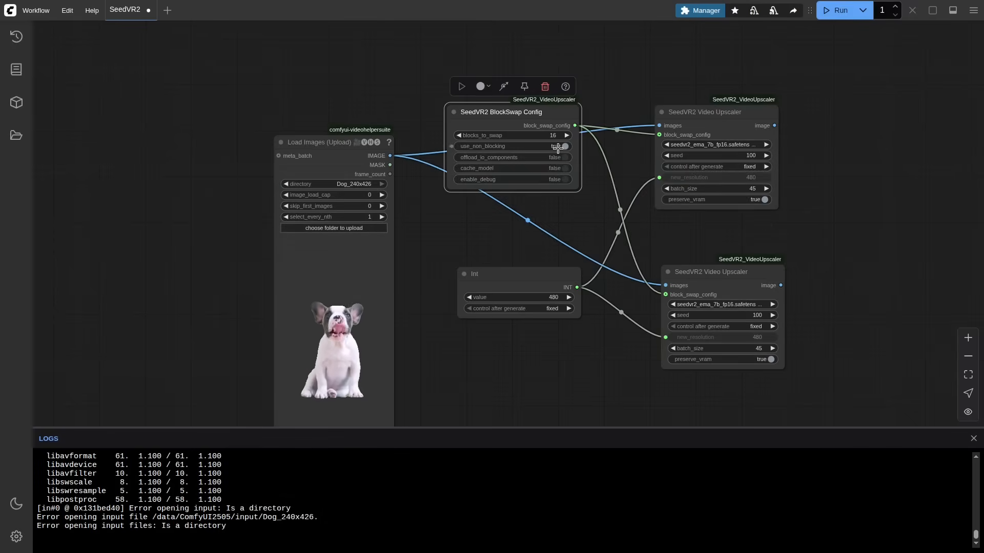
Step: Set blocks_to_swap to 36 and turn on use_non_blocking, cache_model and enable_debug in the BlockSwap Config node
{"action": "left_click", "coordinate": [554, 146]}
{"action": "left_click", "coordinate": [568, 135]}
{"action": "left_click", "coordinate": [568, 135]}
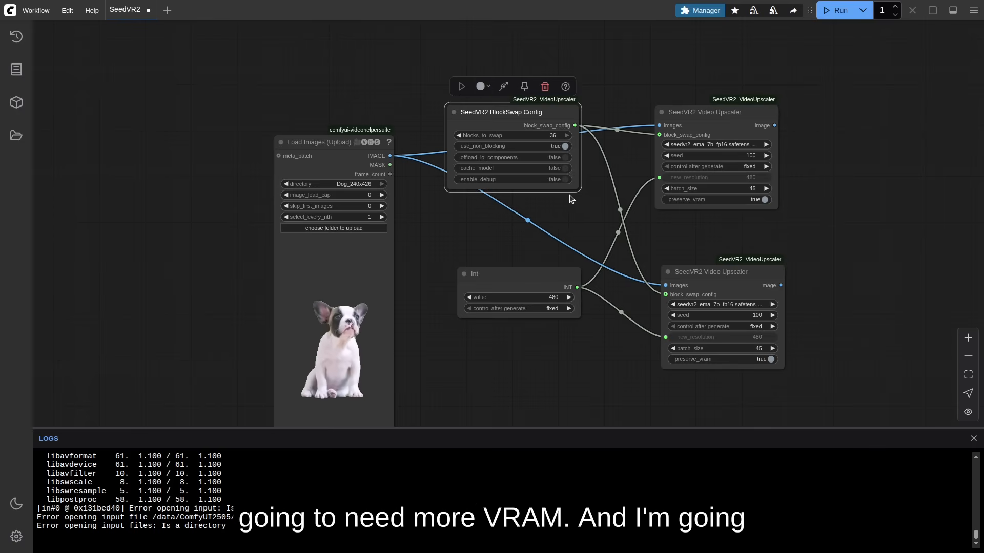
{"action": "left_click", "coordinate": [562, 168]}
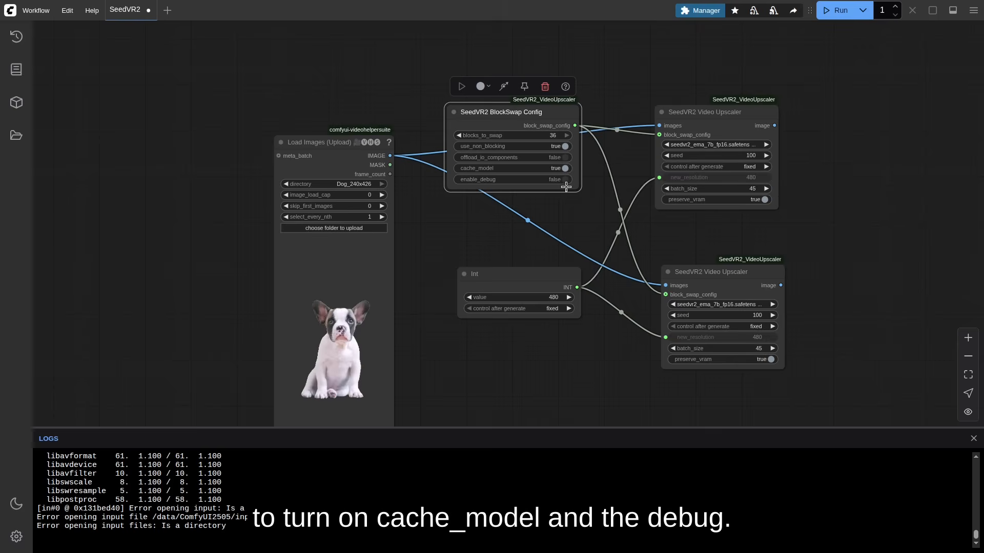
{"action": "left_click", "coordinate": [557, 180]}
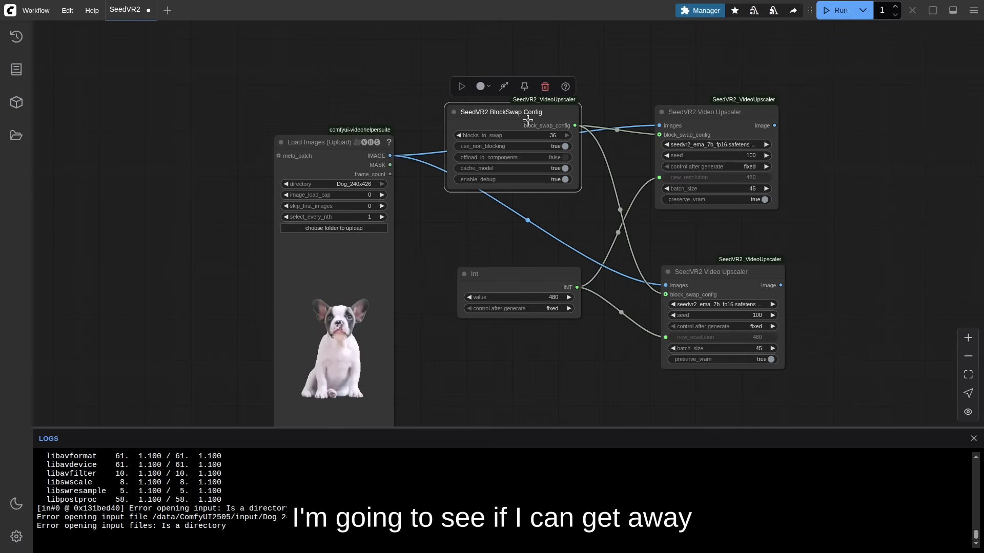
Step: Add a Convert Image to Mask node and connect the lower SeedVR2 Video Upscaler's image output to it
{"action": "left_click_drag", "start_coordinate": [524, 108], "coordinate": [525, 165]}
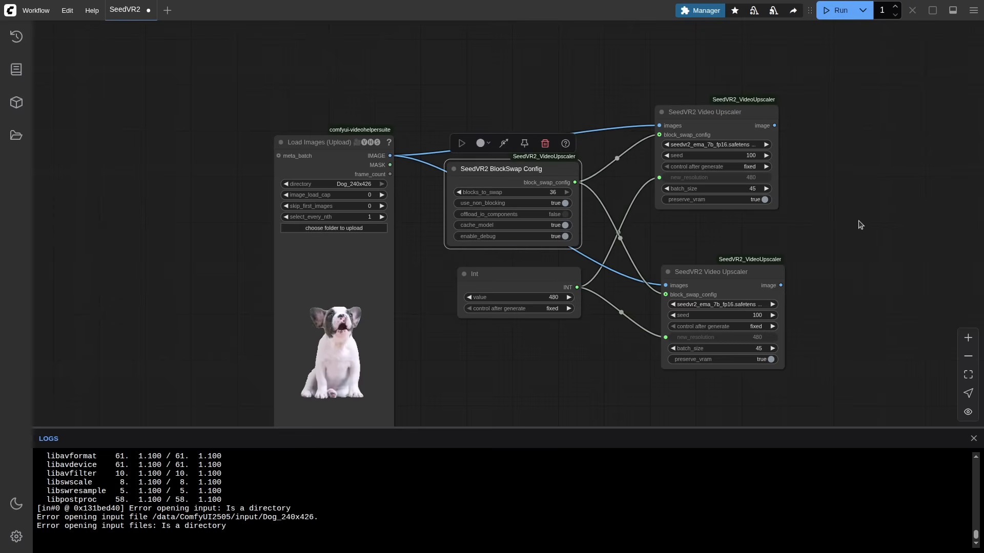
{"action": "left_click_drag", "start_coordinate": [890, 181], "coordinate": [609, 136]}
{"action": "left_click_drag", "start_coordinate": [527, 92], "coordinate": [646, 134]}
{"action": "left_click", "coordinate": [605, 124]}
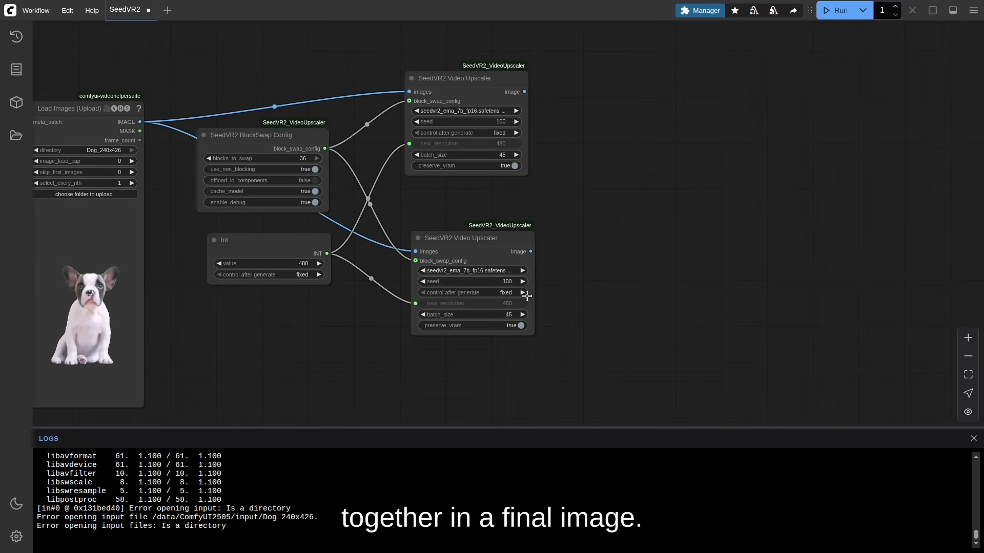
{"action": "left_click_drag", "start_coordinate": [534, 249], "coordinate": [601, 252]}
{"action": "left_click", "coordinate": [565, 255]}
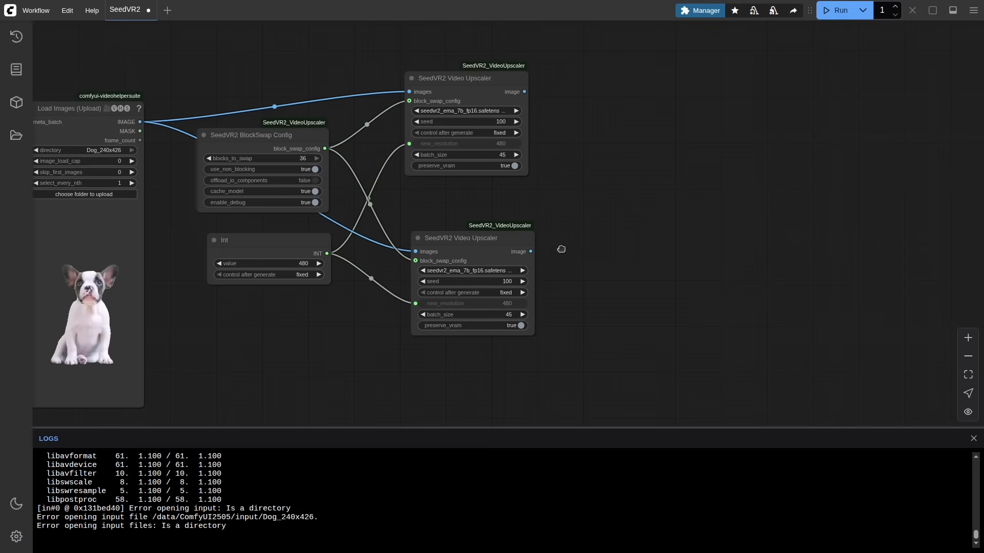
{"action": "double_click", "coordinate": [558, 248]}
{"action": "type", "text": "image to mask"}
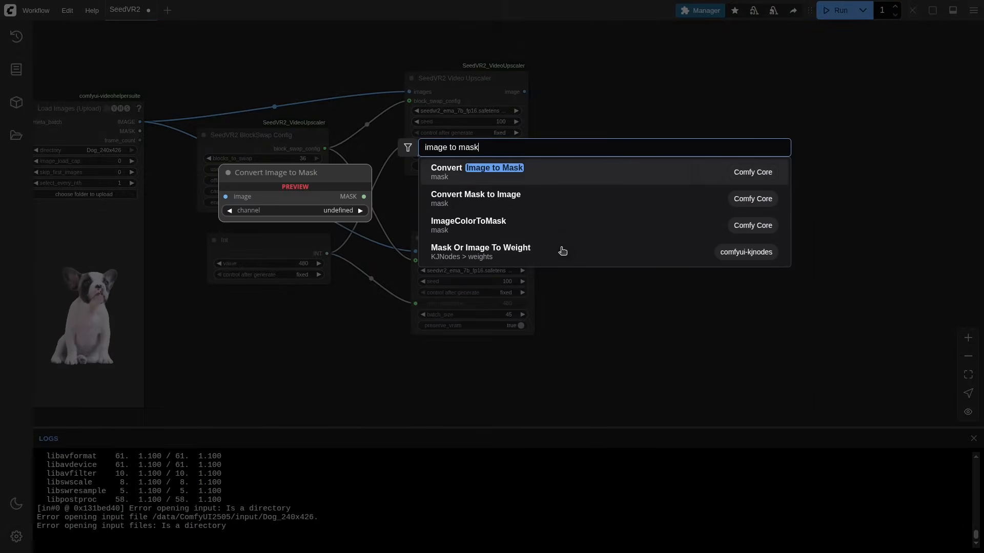
{"action": "key", "text": "Return"}
{"action": "left_click_drag", "start_coordinate": [530, 252], "coordinate": [565, 254]}
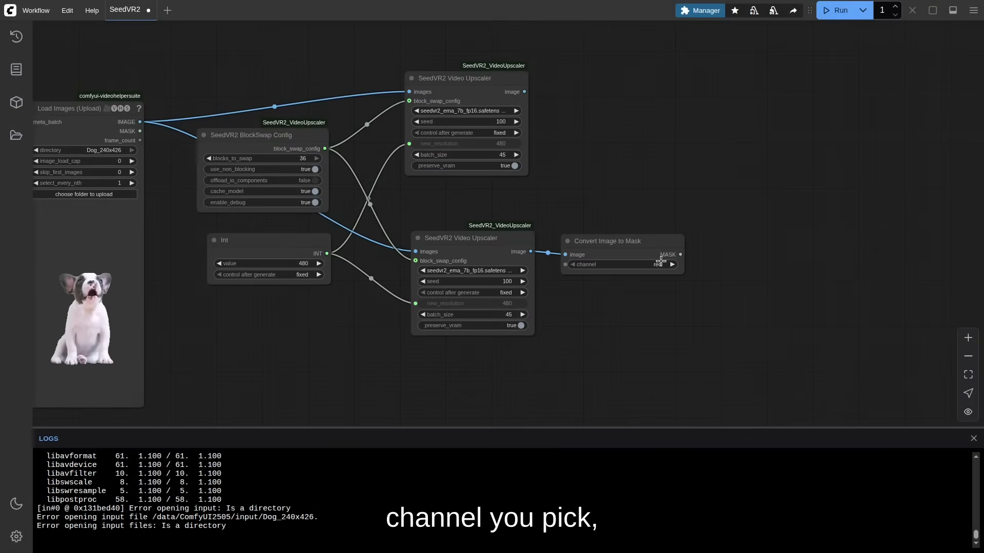
Step: Add a Convert Mask to Image node below the Int node, linking Load Images' MASK through it to the lower upscaler's images input
{"action": "left_click_drag", "start_coordinate": [437, 204], "coordinate": [696, 212]}
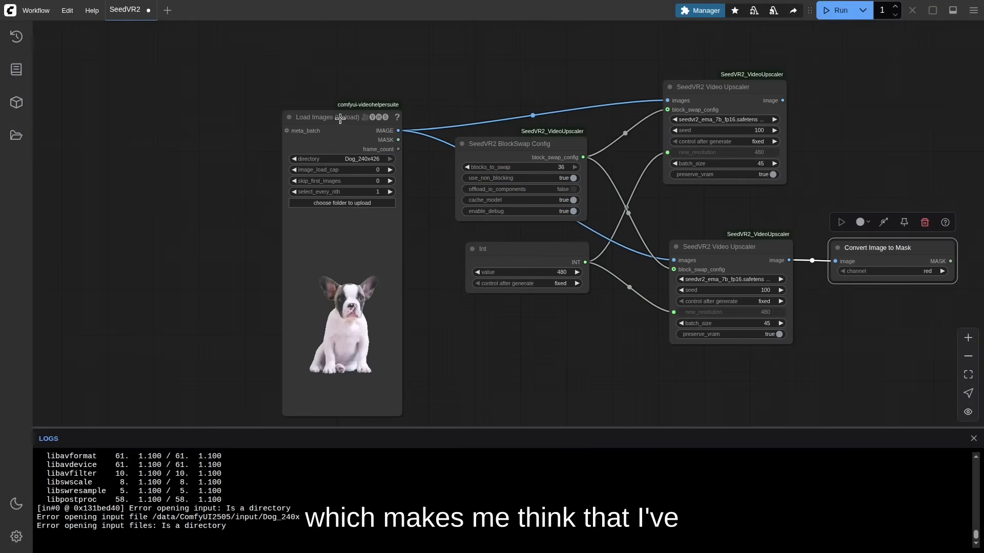
{"action": "left_click_drag", "start_coordinate": [334, 116], "coordinate": [219, 110]}
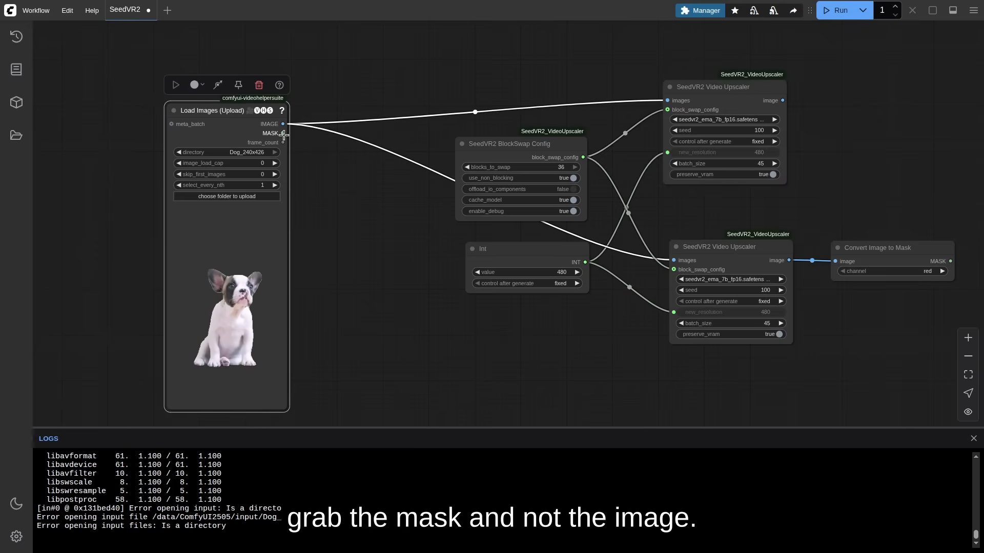
{"action": "left_click_drag", "start_coordinate": [285, 133], "coordinate": [342, 236]}
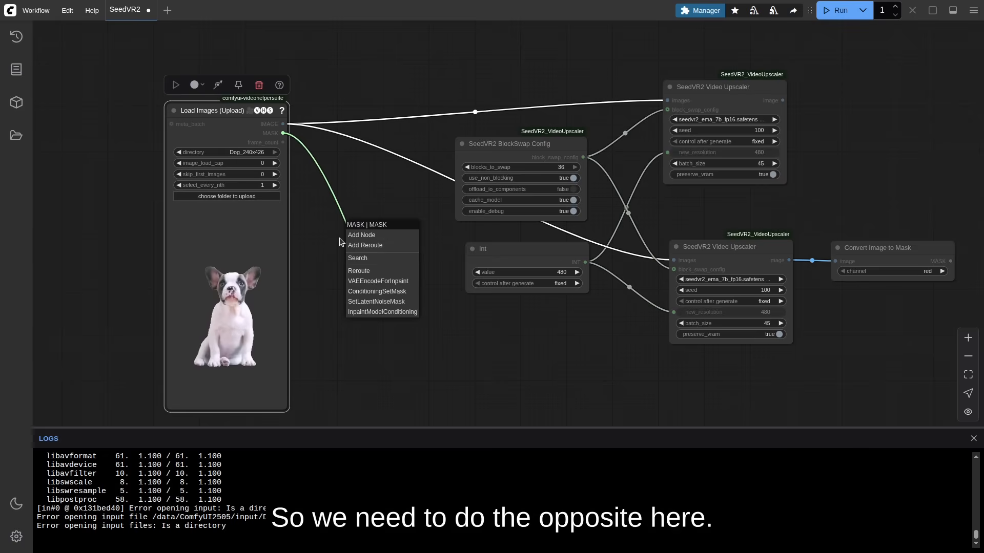
{"action": "left_click", "coordinate": [321, 228]}
{"action": "double_click", "coordinate": [336, 238]}
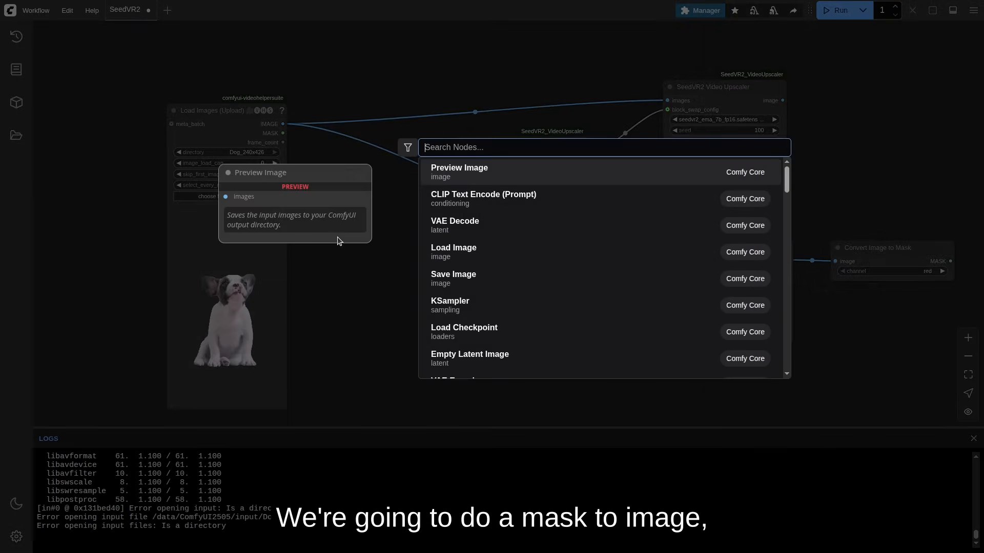
{"action": "type", "text": "mask t"}
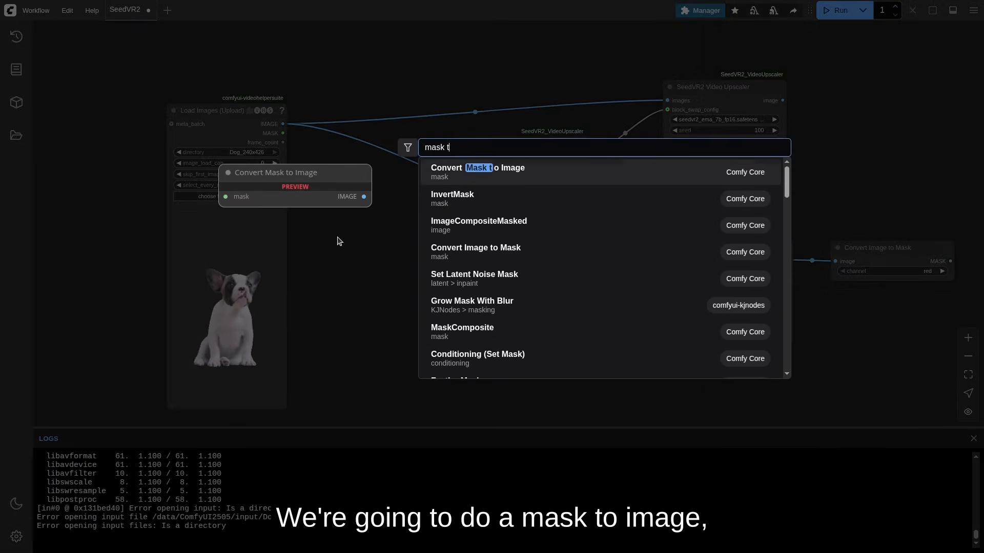
{"action": "left_click", "coordinate": [533, 169]}
{"action": "left_click_drag", "start_coordinate": [283, 133], "coordinate": [342, 244]}
{"action": "left_click_drag", "start_coordinate": [418, 244], "coordinate": [673, 260]}
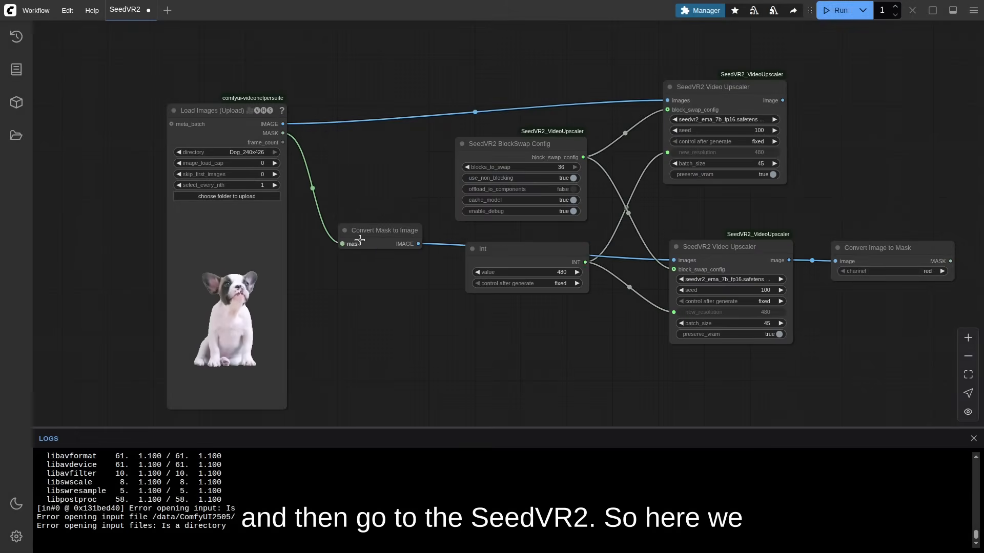
{"action": "left_click_drag", "start_coordinate": [384, 231], "coordinate": [538, 338]}
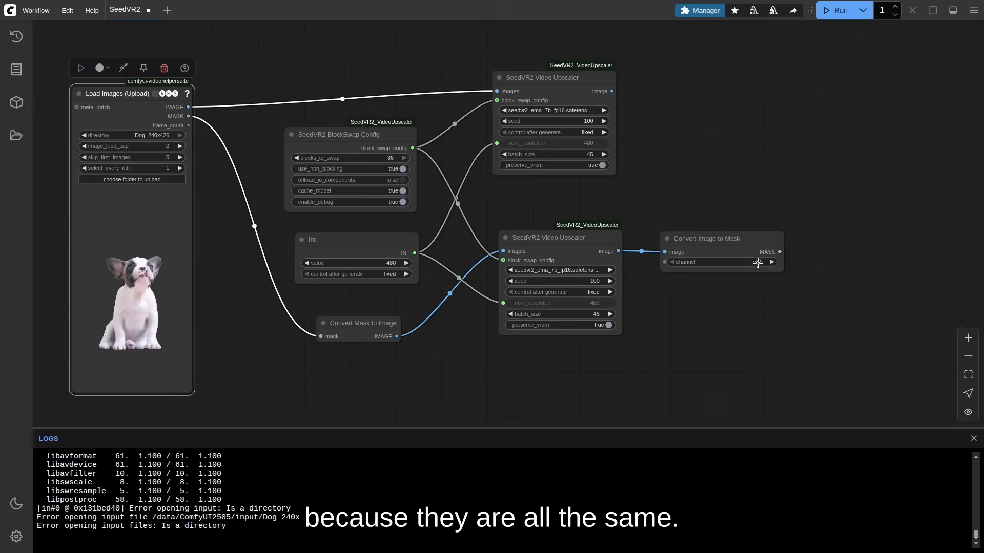
Step: Add a Join Image with Alpha node, feeding image from the upper upscaler and alpha from Convert Image to Mask
{"action": "left_click_drag", "start_coordinate": [721, 243], "coordinate": [721, 241]}
{"action": "left_click_drag", "start_coordinate": [891, 147], "coordinate": [735, 152]}
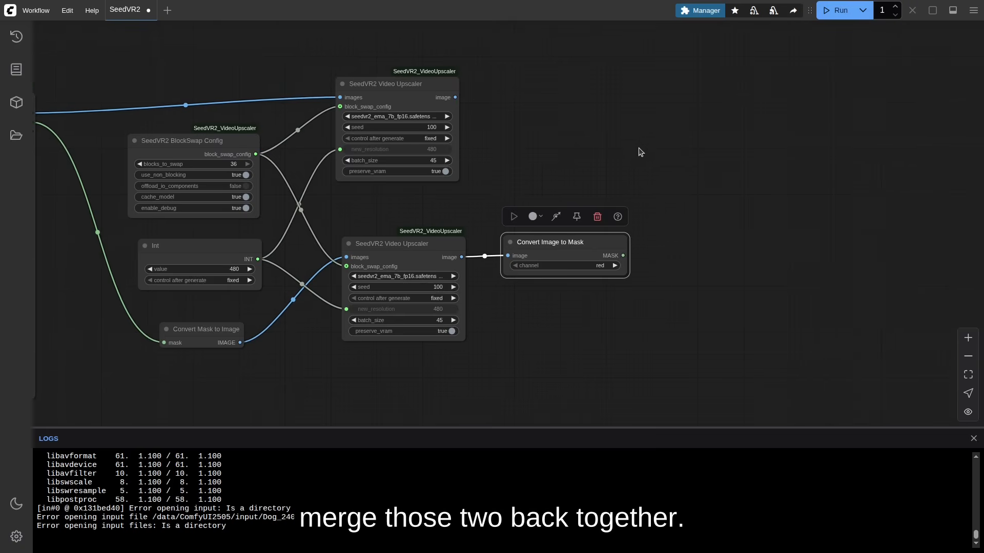
{"action": "double_click", "coordinate": [600, 137]}
{"action": "type", "text": "join"}
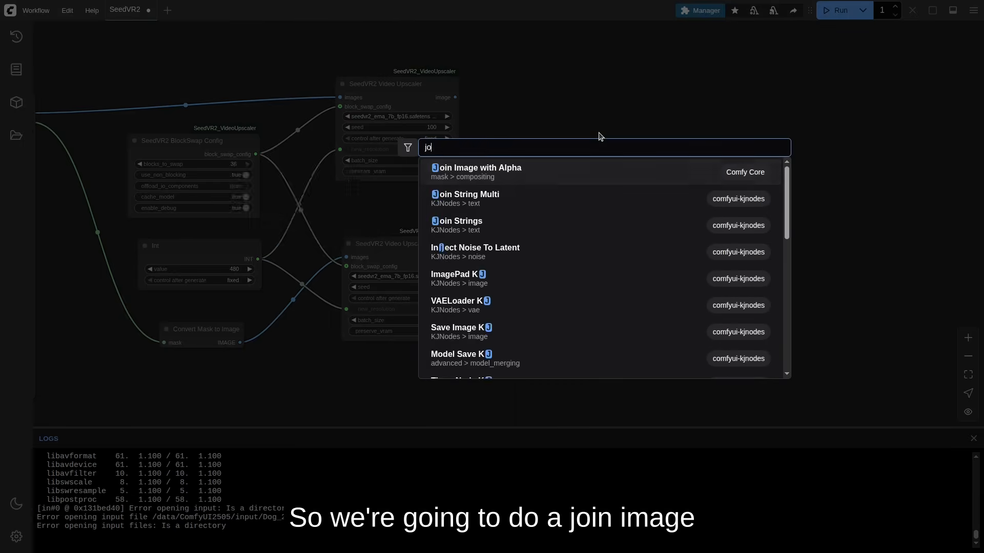
{"action": "left_click", "coordinate": [510, 176]}
{"action": "left_click_drag", "start_coordinate": [455, 98], "coordinate": [696, 132]}
{"action": "left_click_drag", "start_coordinate": [625, 257], "coordinate": [704, 151]}
{"action": "left_click_drag", "start_coordinate": [740, 207], "coordinate": [718, 189]}
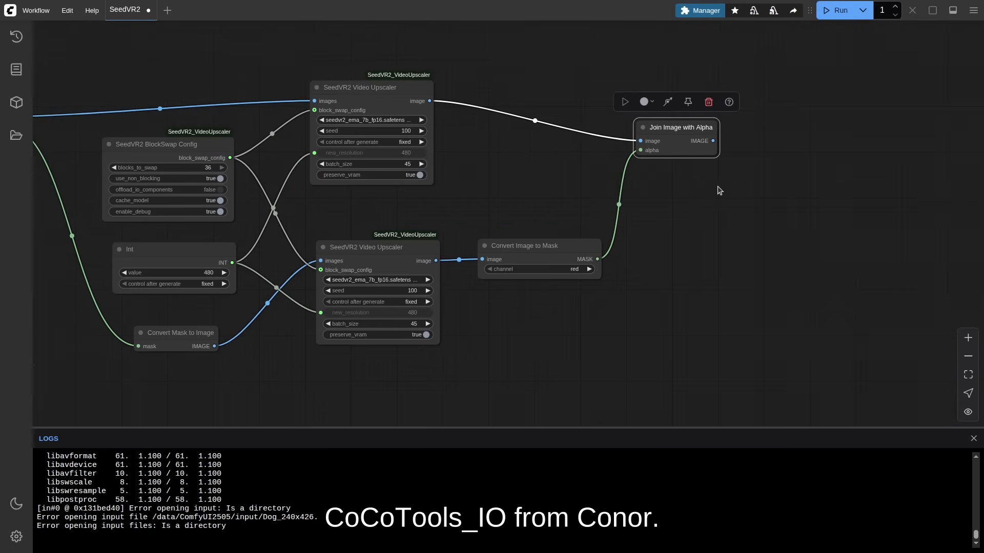
Step: Add a coco Saver node, connect Join Image with Alpha's output to its images input, and enlarge the node
{"action": "double_click", "coordinate": [751, 132]}
{"action": "type", "text": "coco"}
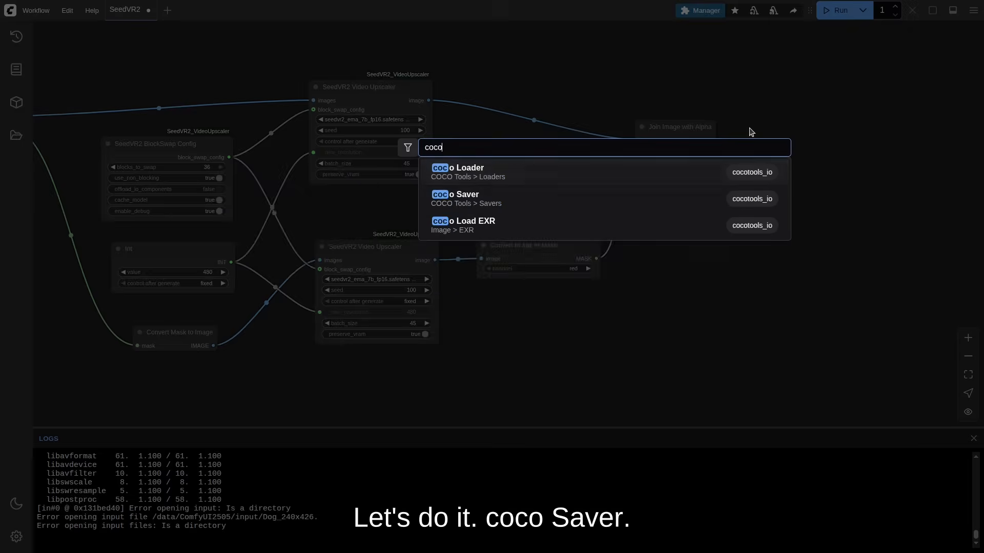
{"action": "left_click", "coordinate": [493, 197]}
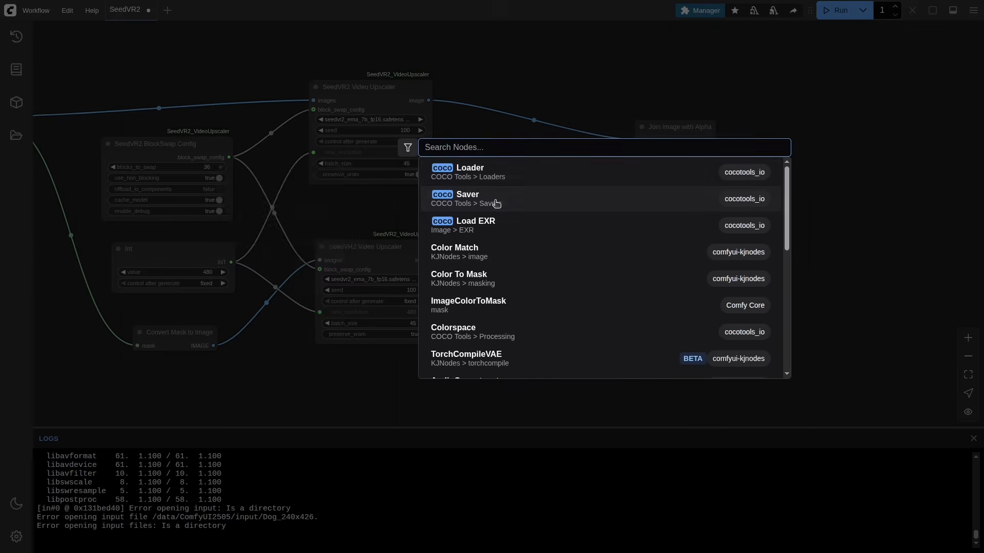
{"action": "left_click_drag", "start_coordinate": [738, 141], "coordinate": [772, 162]}
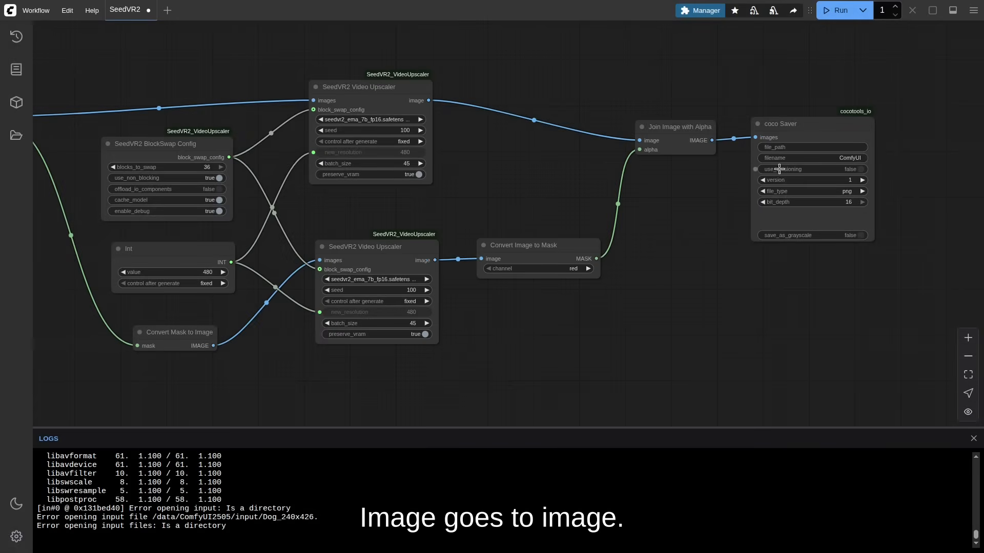
{"action": "left_click_drag", "start_coordinate": [915, 147], "coordinate": [848, 163]}
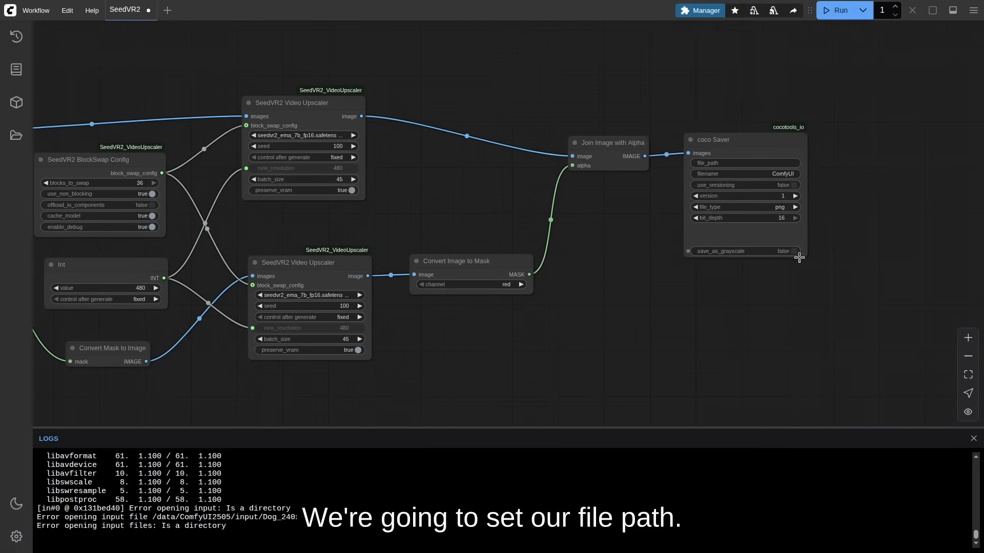
{"action": "left_click_drag", "start_coordinate": [806, 257], "coordinate": [846, 280]}
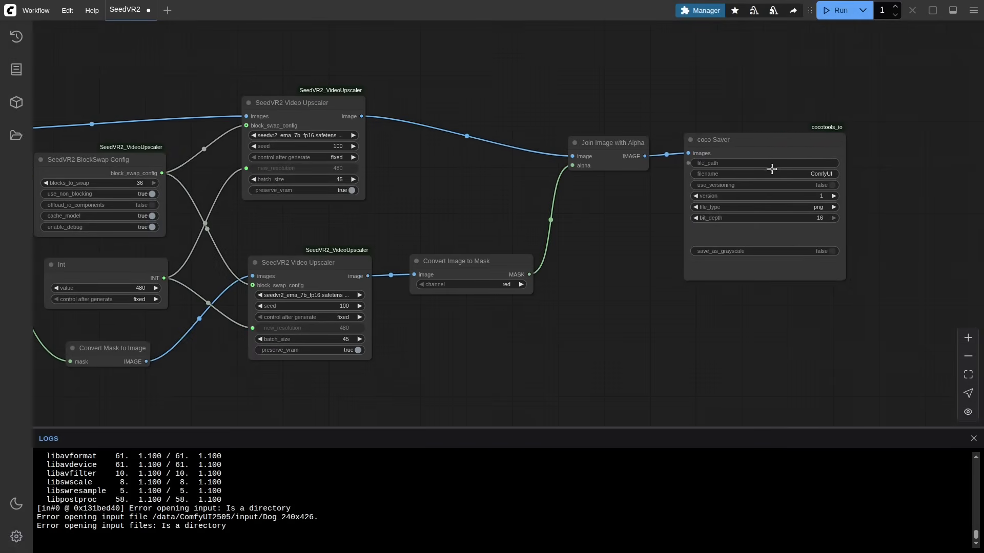
Step: Point coco Saver's file_path to the ComfyUI2505/input/Dog_Upscale folder and set filename to Dog_Upscale_2x
{"action": "left_click", "coordinate": [784, 163]}
{"action": "type", "text": "/home/adrien/data/ComfyUI2505/input/Dog_Upscale"}
{"action": "key", "text": "Return"}
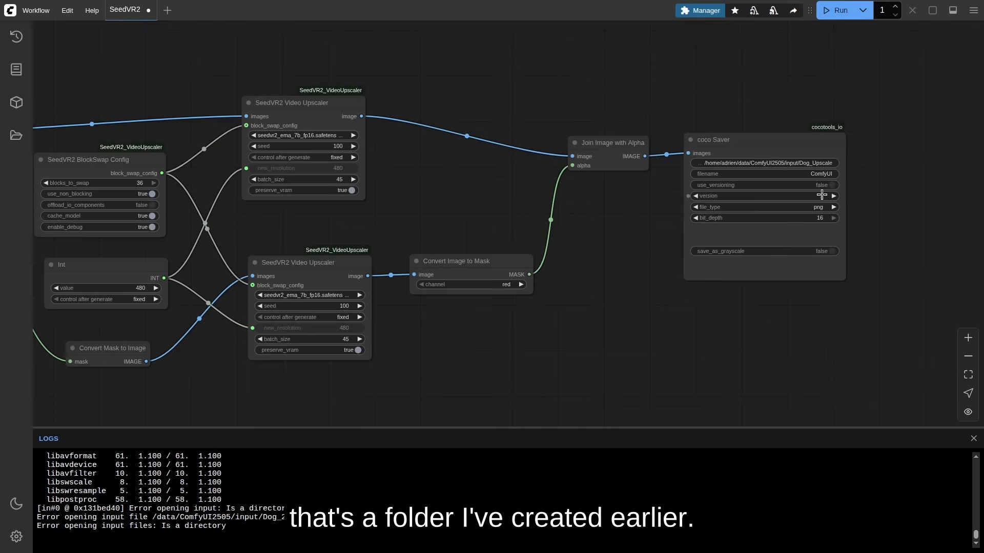
{"action": "left_click", "coordinate": [821, 173]}
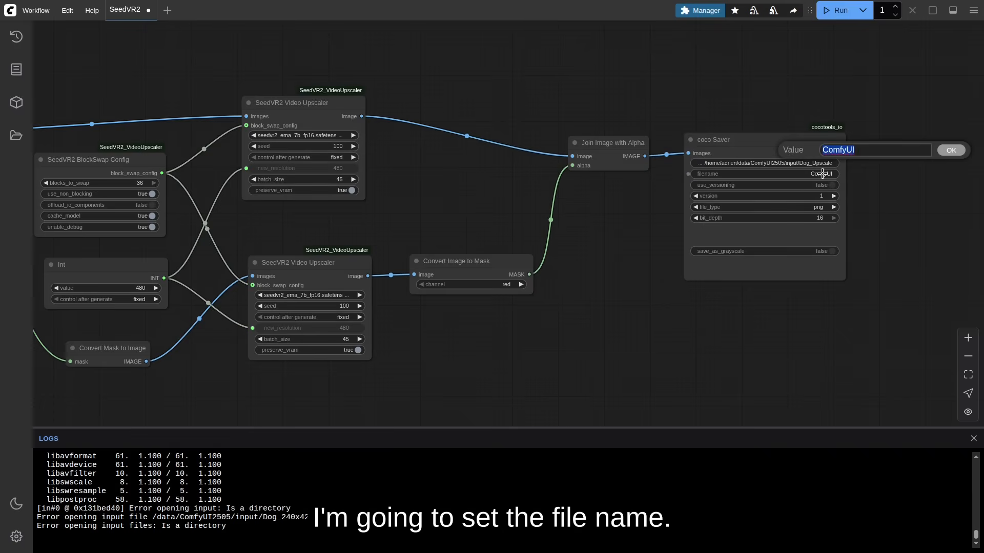
{"action": "type", "text": "Dog_Upscale_2x"}
{"action": "key", "text": "Return"}
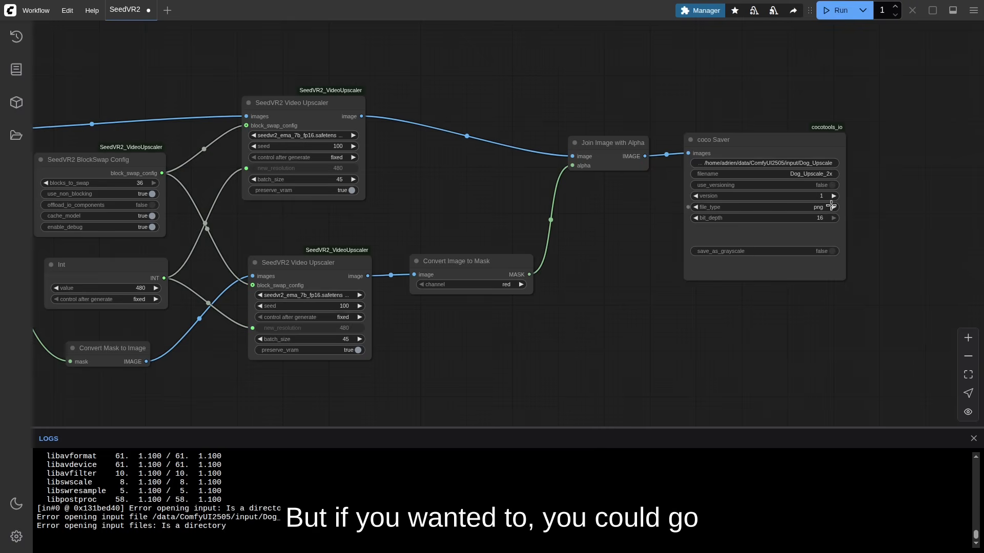
Step: Try the exr file type with bit_depth 32 on coco Saver, and return file_type to png
{"action": "left_click", "coordinate": [822, 208]}
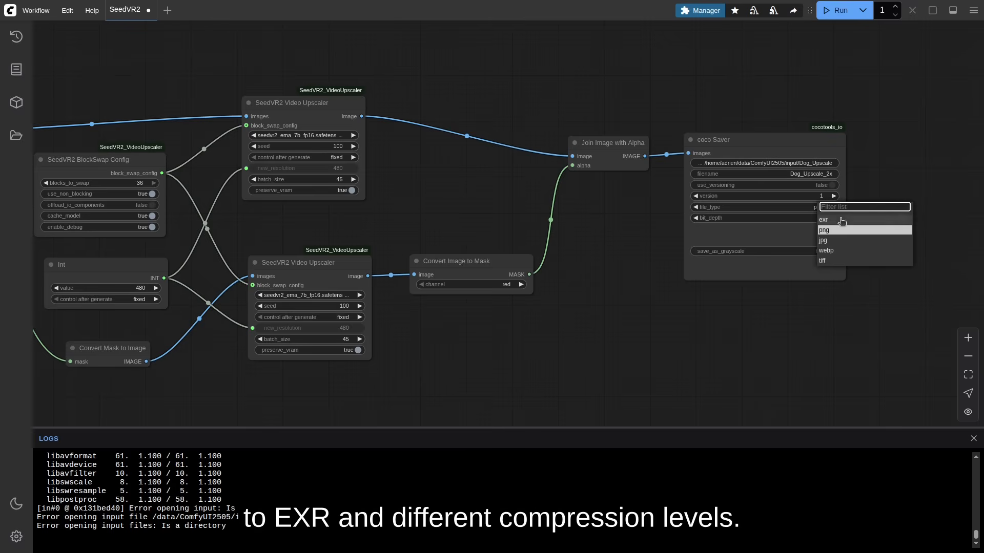
{"action": "left_click", "coordinate": [805, 220]}
{"action": "left_click_drag", "start_coordinate": [847, 209], "coordinate": [843, 207]}
{"action": "left_click", "coordinate": [817, 206]}
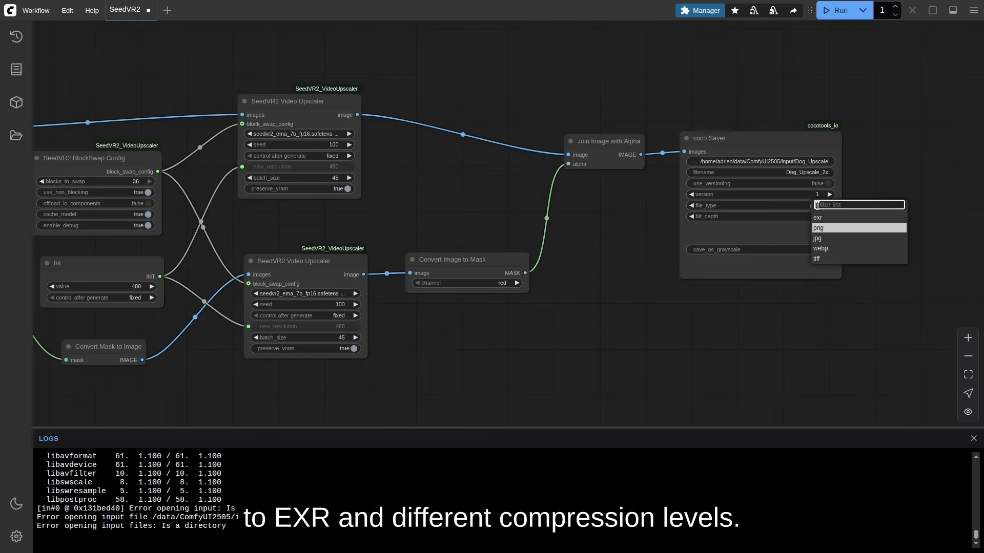
{"action": "left_click", "coordinate": [833, 221]}
{"action": "left_click", "coordinate": [825, 216]}
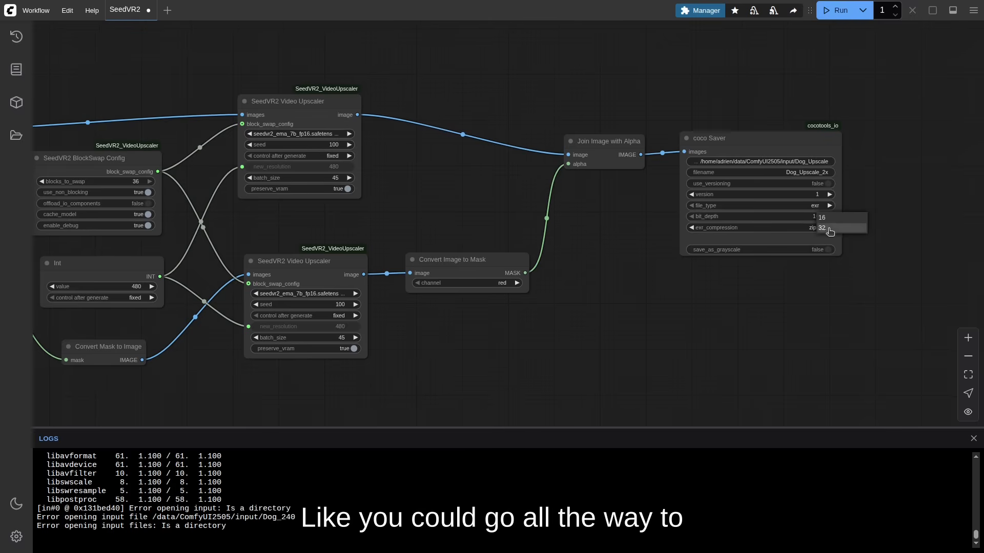
{"action": "left_click", "coordinate": [832, 229]}
{"action": "left_click", "coordinate": [820, 206]}
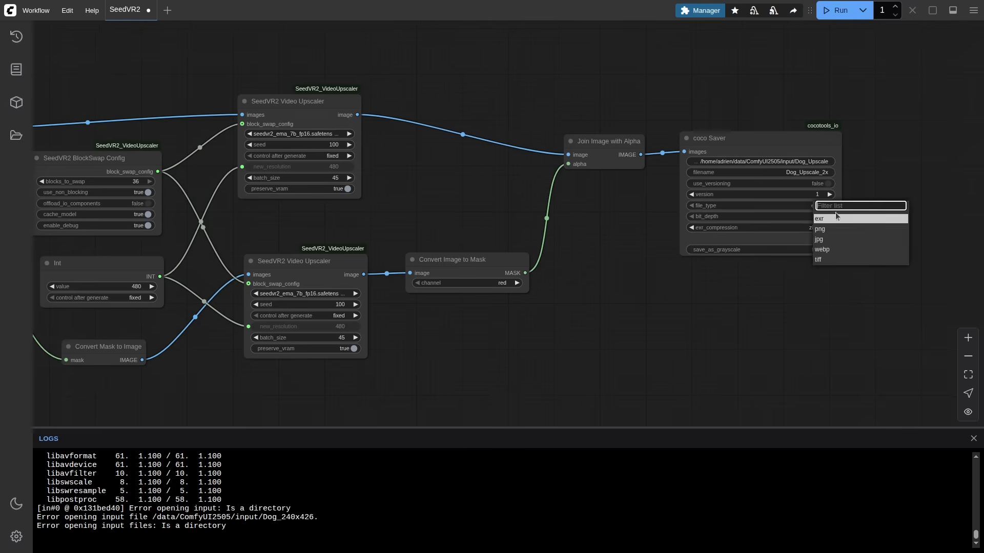
{"action": "left_click", "coordinate": [838, 231]}
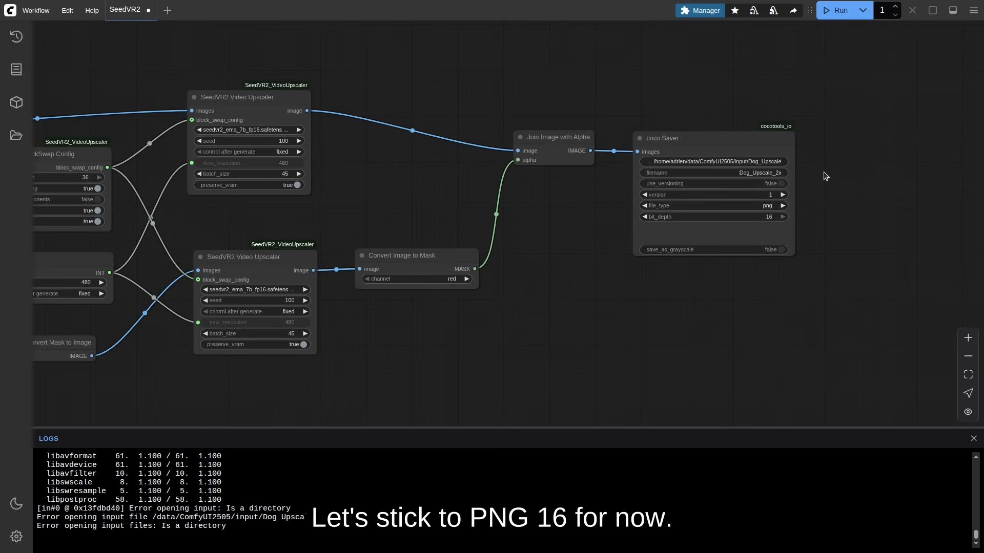
Step: Insert an Upscale Image node between Join Image with Alpha and coco Saver, with upscale_method set to lanczos
{"action": "left_click_drag", "start_coordinate": [735, 134], "coordinate": [860, 132]}
{"action": "double_click", "coordinate": [635, 181]}
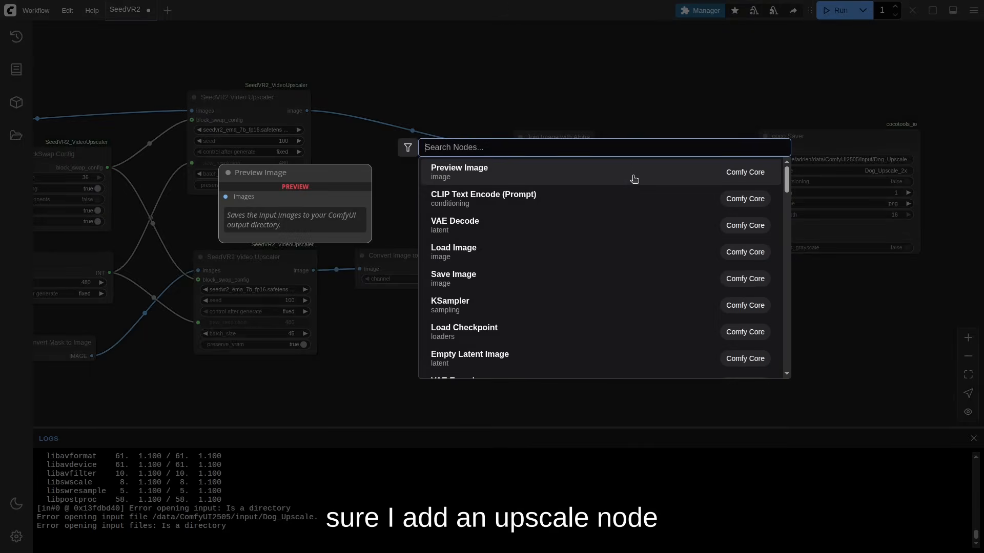
{"action": "type", "text": "ups"}
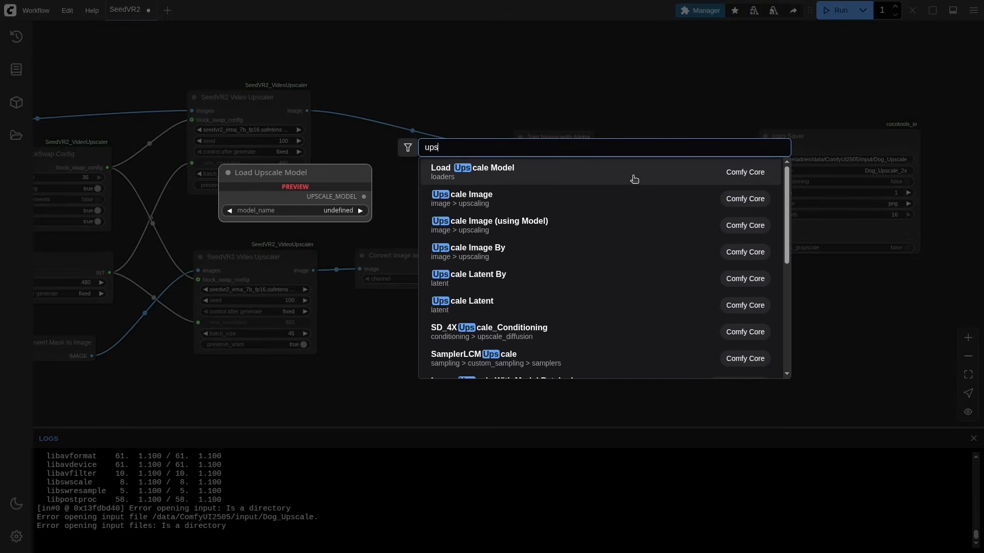
{"action": "left_click", "coordinate": [602, 196]}
{"action": "left_click_drag", "start_coordinate": [590, 151], "coordinate": [638, 183]}
{"action": "left_click", "coordinate": [807, 140]}
{"action": "left_click_drag", "start_coordinate": [807, 139], "coordinate": [840, 141]}
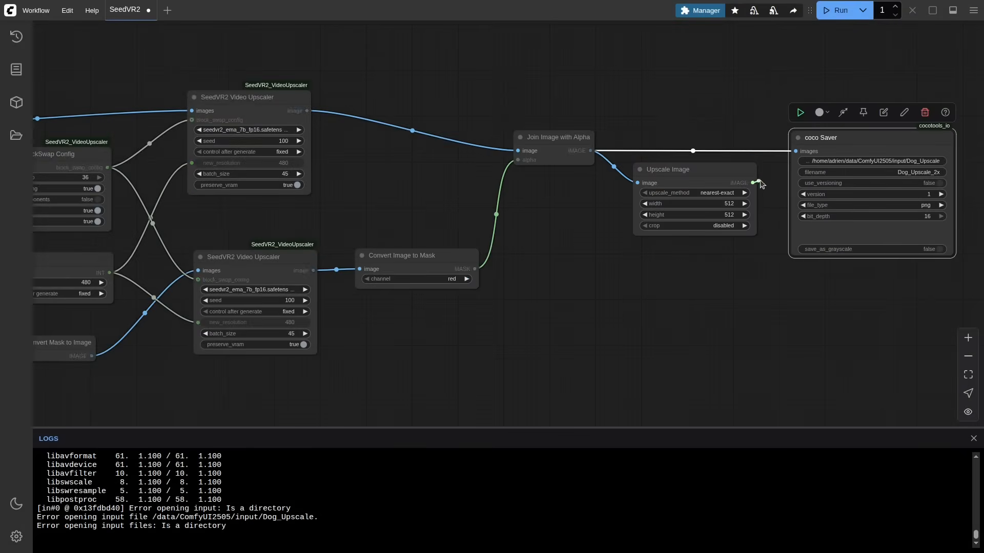
{"action": "left_click_drag", "start_coordinate": [708, 170], "coordinate": [705, 150]}
{"action": "left_click", "coordinate": [713, 174]}
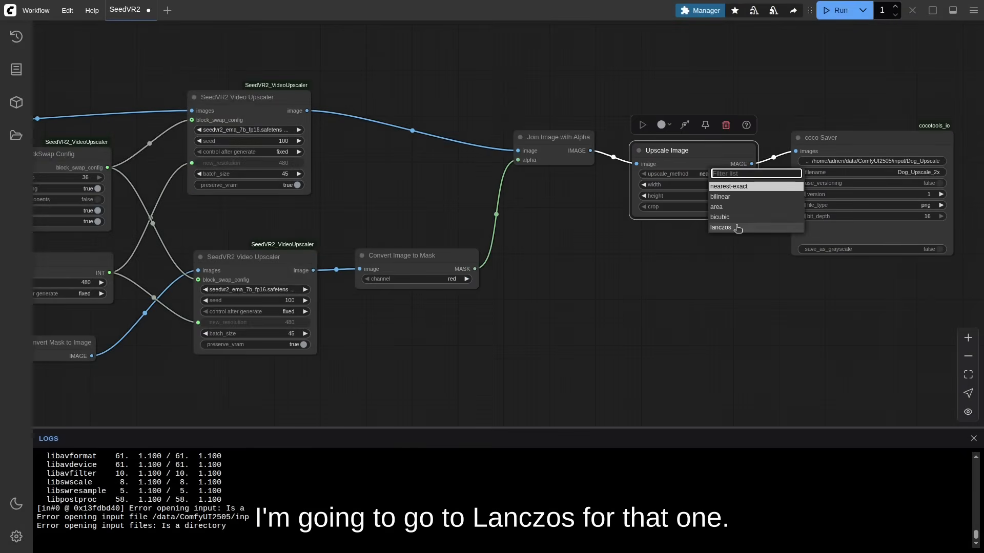
{"action": "left_click", "coordinate": [720, 227]}
Step: Set the Upscale Image node's width to 768 and height to 1280
{"action": "left_click_drag", "start_coordinate": [537, 237], "coordinate": [927, 221]}
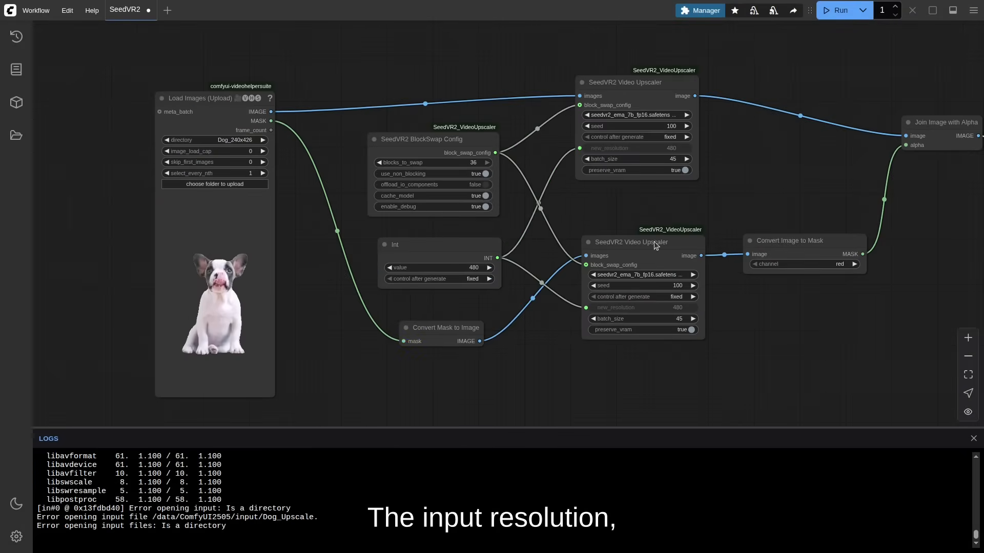
{"action": "left_click_drag", "start_coordinate": [805, 167], "coordinate": [490, 180]}
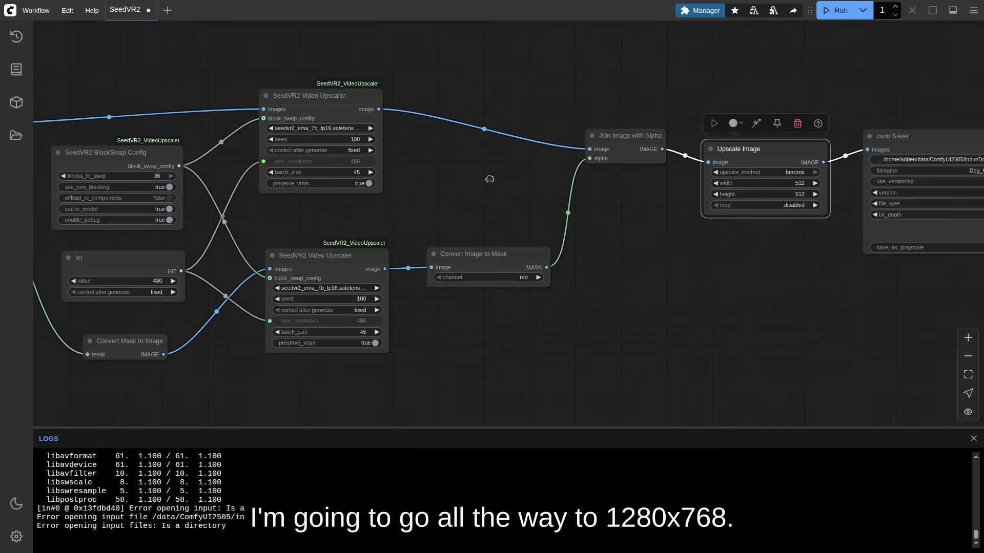
{"action": "left_click", "coordinate": [799, 193]}
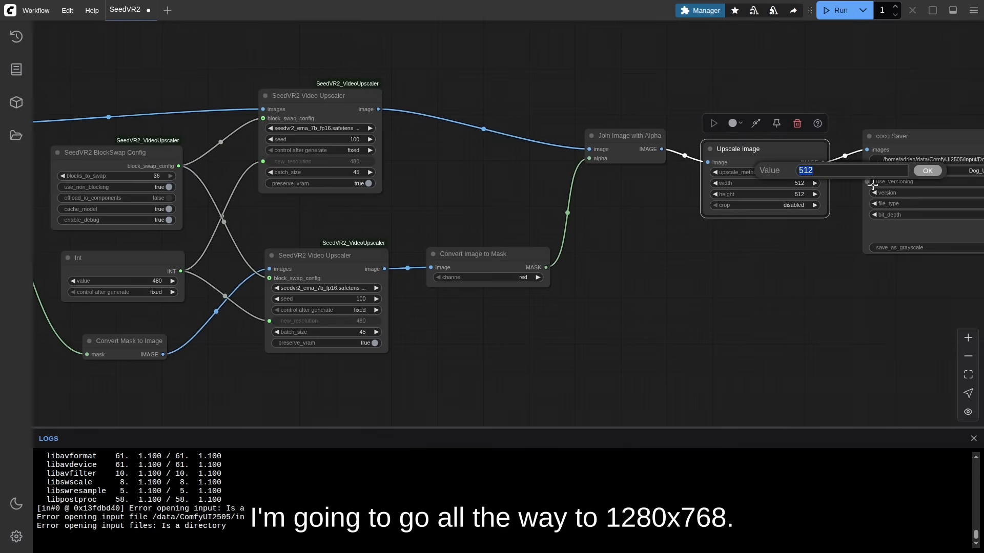
{"action": "type", "text": "1280"}
{"action": "key", "text": "Return"}
{"action": "left_click", "coordinate": [799, 183]}
{"action": "type", "text": "768"}
{"action": "key", "text": "Return"}
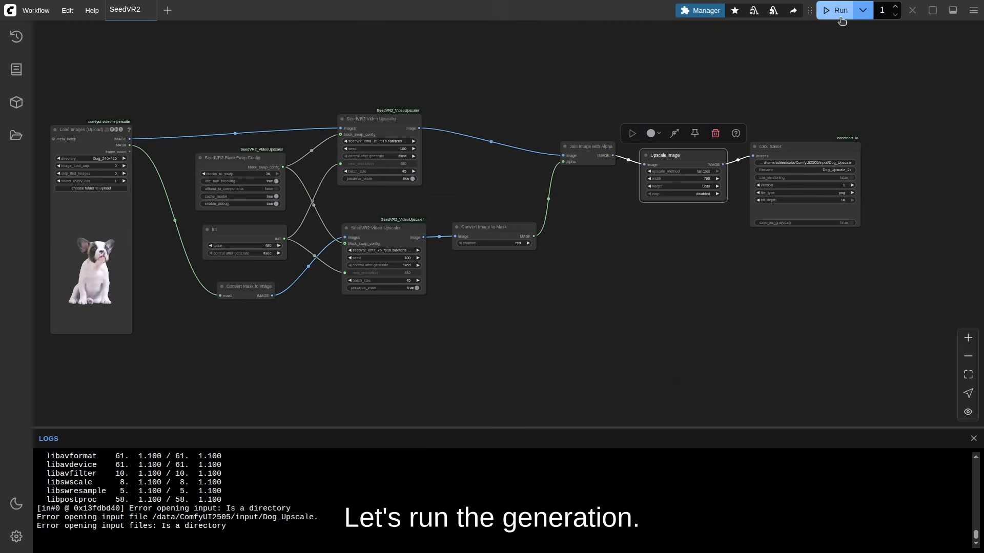
Step: Try to run the RGB and alpha upscaling workflow
{"action": "left_click", "coordinate": [840, 11]}
{"action": "left_click", "coordinate": [841, 11]}
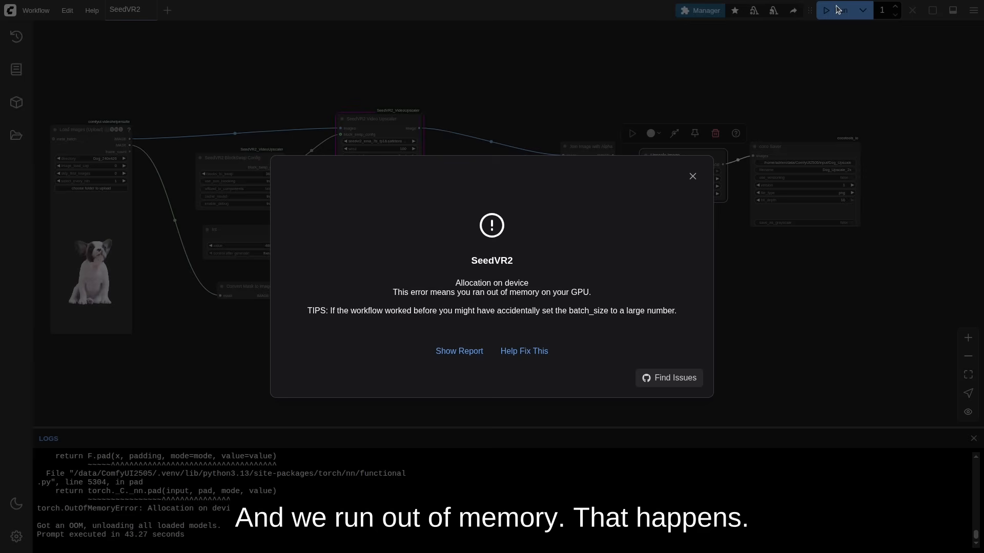
{"action": "left_click", "coordinate": [692, 177]}
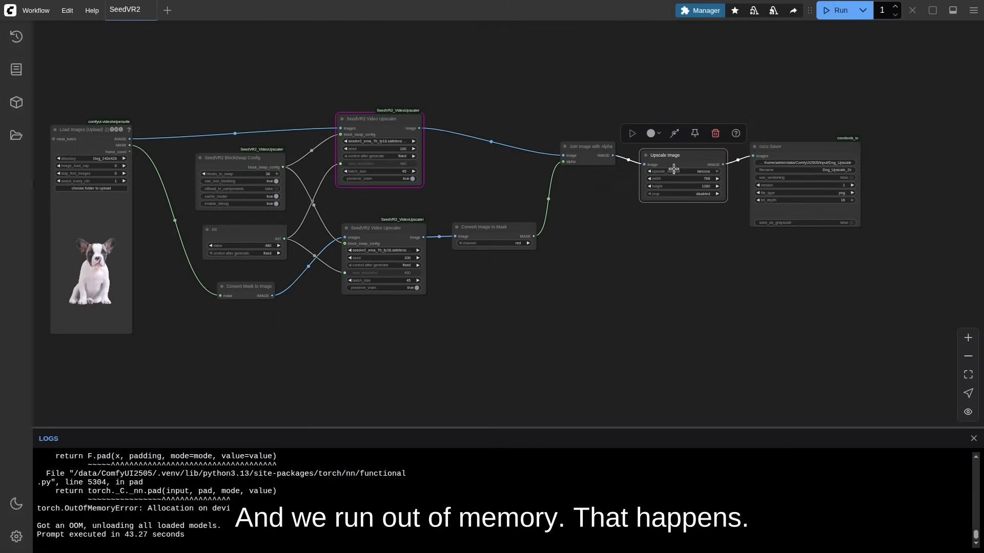
Step: Enable offload_io_components and disable cache_model on SeedVR2 BlockSwap Config, and run the workflow again
{"action": "left_click", "coordinate": [279, 189]}
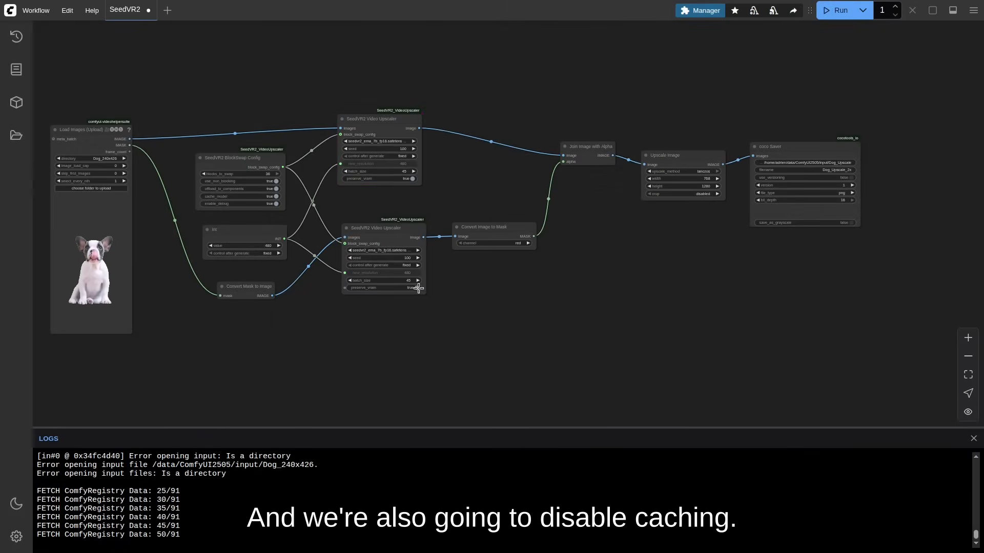
{"action": "left_click", "coordinate": [275, 196]}
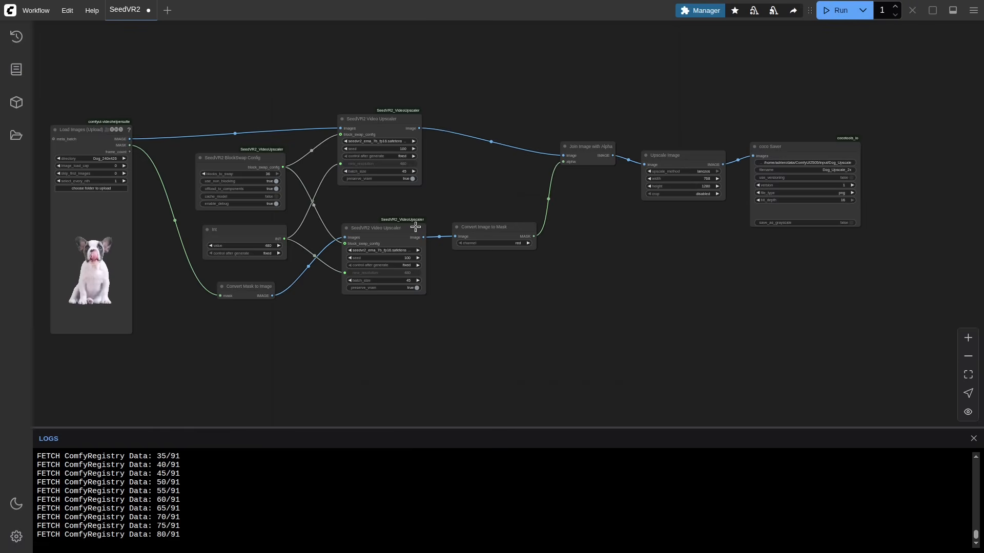
{"action": "left_click", "coordinate": [843, 14]}
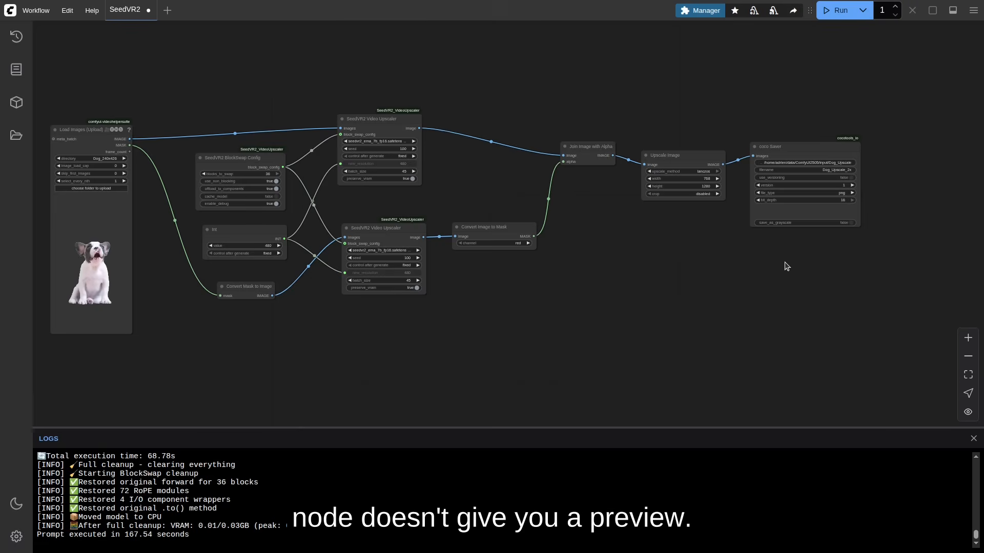
Step: Add a Load Images (Upload) node below coco Saver with its directory set to Dog_Upscale
{"action": "double_click", "coordinate": [747, 255]}
{"action": "type", "text": "load images"}
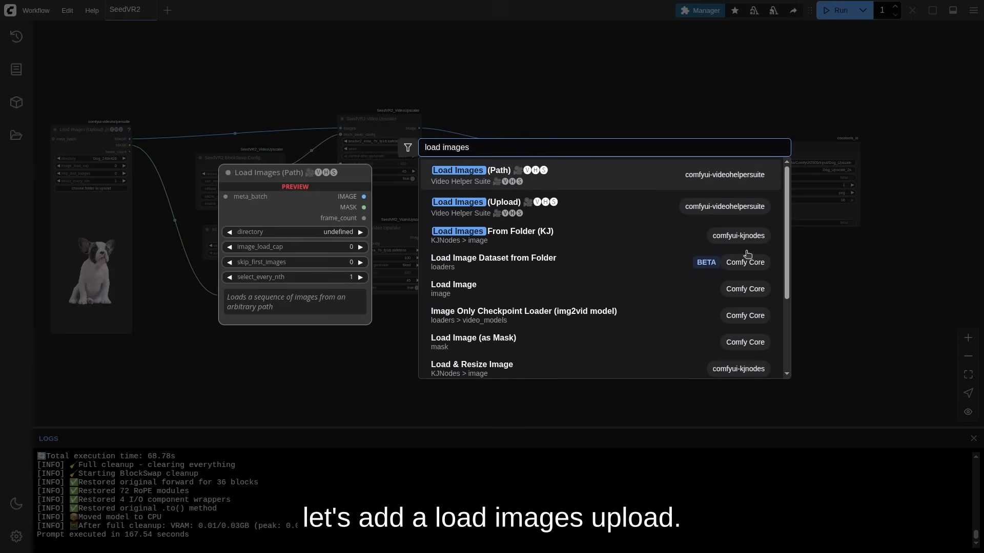
{"action": "left_click", "coordinate": [567, 210]}
{"action": "left_click", "coordinate": [813, 277]}
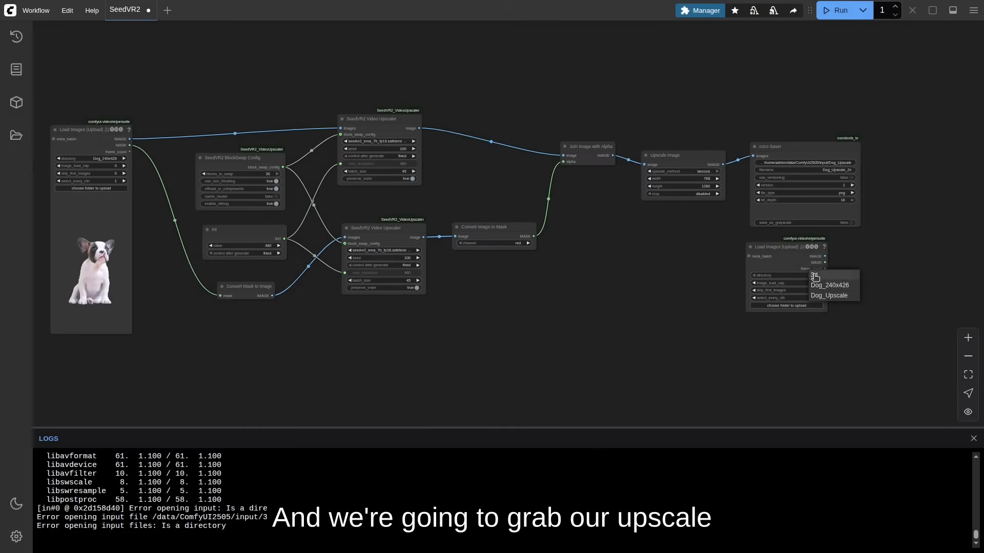
{"action": "left_click", "coordinate": [826, 298]}
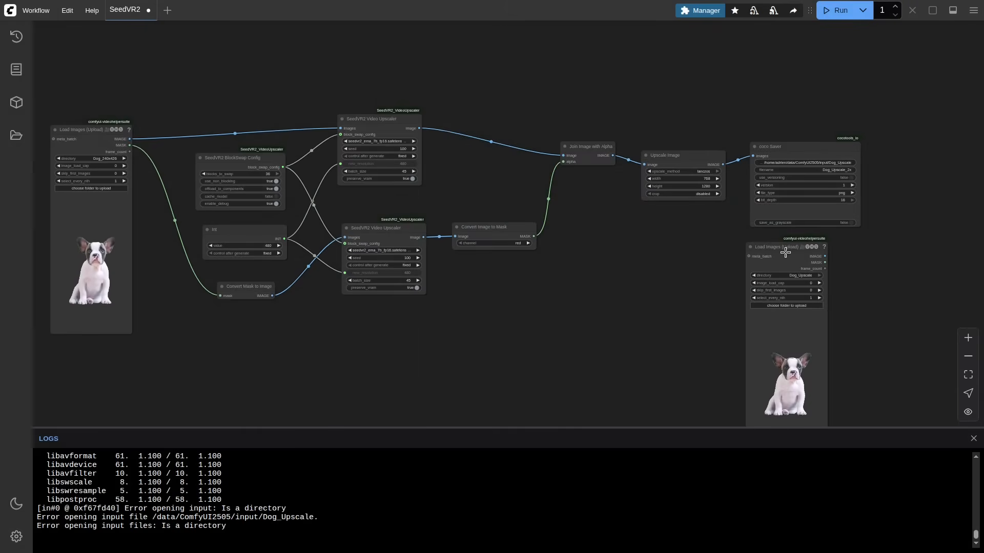
Step: Place the Dog_Upscale loader directly beside the Dog_240x426 loader and match their heights
{"action": "left_click_drag", "start_coordinate": [784, 250], "coordinate": [159, 64]}
{"action": "mouse_move", "coordinate": [166, 65]}
{"action": "left_mouse_down"}
{"action": "mouse_move", "coordinate": [450, 107]}
{"action": "mouse_move", "coordinate": [175, 57]}
{"action": "left_mouse_up"}
{"action": "mouse_move", "coordinate": [208, 259]}
{"action": "left_mouse_down"}
{"action": "mouse_move", "coordinate": [294, 392]}
{"action": "mouse_move", "coordinate": [214, 272]}
{"action": "left_mouse_up"}
{"action": "left_click_drag", "start_coordinate": [209, 263], "coordinate": [327, 370]}
{"action": "right_click", "coordinate": [295, 292]}
{"action": "left_click", "coordinate": [332, 325]}
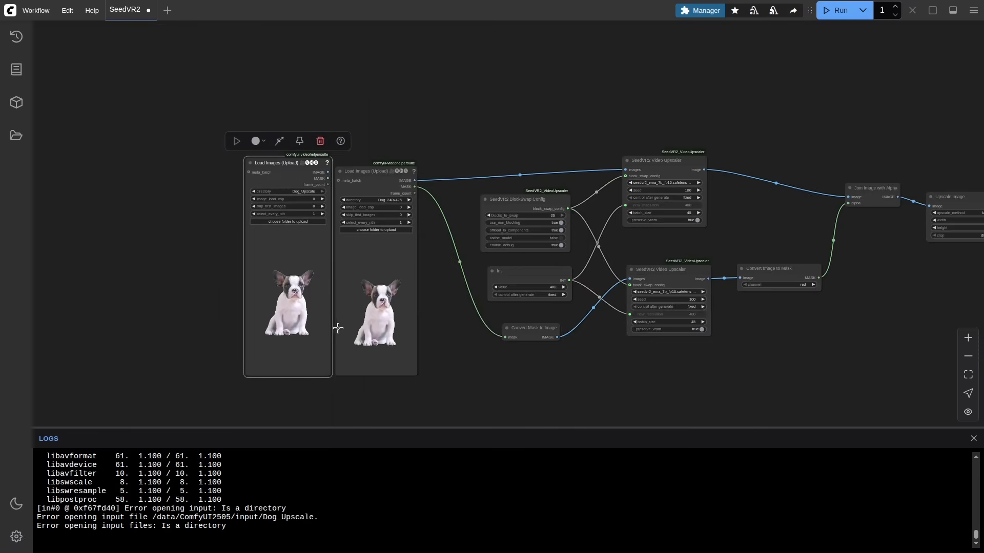
Step: Compare the detail and edges of the Dog_Upscale preview with the original Dog_240x426 preview
{"action": "scroll", "coordinate": [336, 327], "scroll_direction": "up", "scroll_amount": 10}
{"action": "left_click_drag", "start_coordinate": [245, 104], "coordinate": [364, 174]}
{"action": "scroll", "coordinate": [364, 174], "scroll_direction": "up", "scroll_amount": 3}
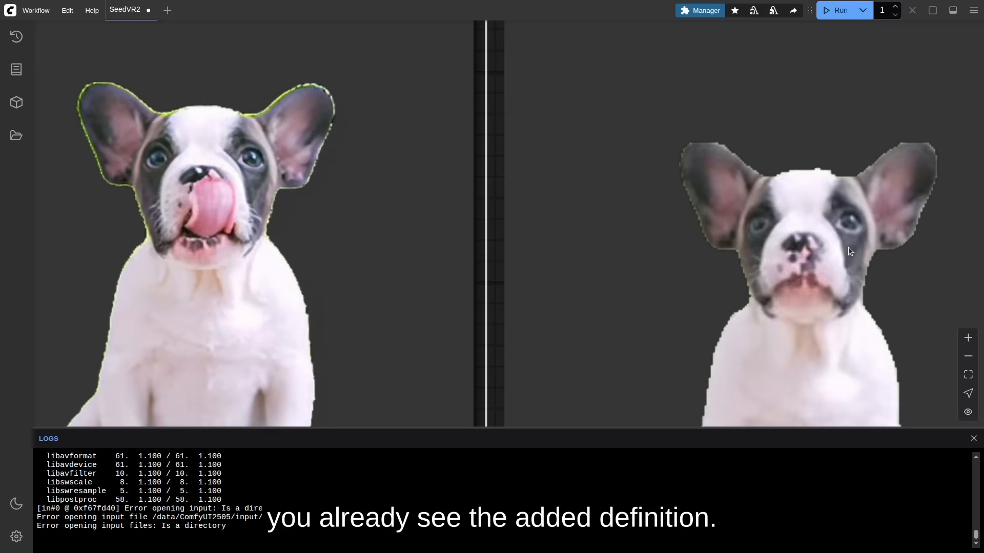
{"action": "scroll", "coordinate": [316, 189], "scroll_direction": "down", "scroll_amount": 8}
{"action": "scroll", "coordinate": [316, 189], "scroll_direction": "down", "scroll_amount": 8}
{"action": "scroll", "coordinate": [315, 189], "scroll_direction": "up", "scroll_amount": 2}
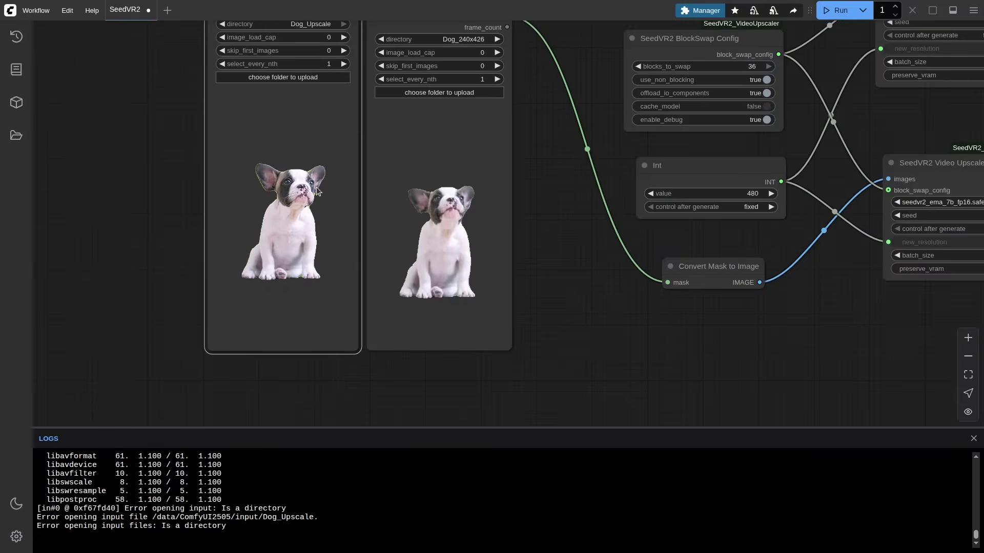
{"action": "scroll", "coordinate": [564, 97], "scroll_direction": "down", "scroll_amount": 6}
Step: Move the Dog_Upscale loader to the end of the workflow, beside coco Saver
{"action": "left_click_drag", "start_coordinate": [574, 89], "coordinate": [224, 173]}
{"action": "left_click_drag", "start_coordinate": [40, 110], "coordinate": [960, 125]}
{"action": "scroll", "coordinate": [791, 229], "scroll_direction": "down", "scroll_amount": 1}
{"action": "left_click_drag", "start_coordinate": [792, 229], "coordinate": [610, 215]}
{"action": "scroll", "coordinate": [582, 200], "scroll_direction": "up", "scroll_amount": 5}
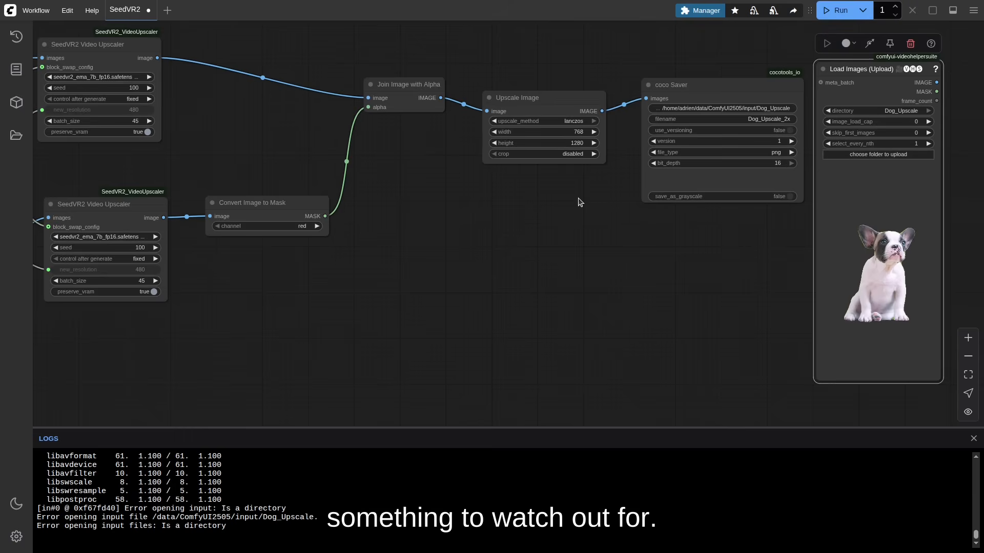
{"action": "left_click_drag", "start_coordinate": [287, 164], "coordinate": [293, 167]}
{"action": "scroll", "coordinate": [446, 193], "scroll_direction": "down", "scroll_amount": 5}
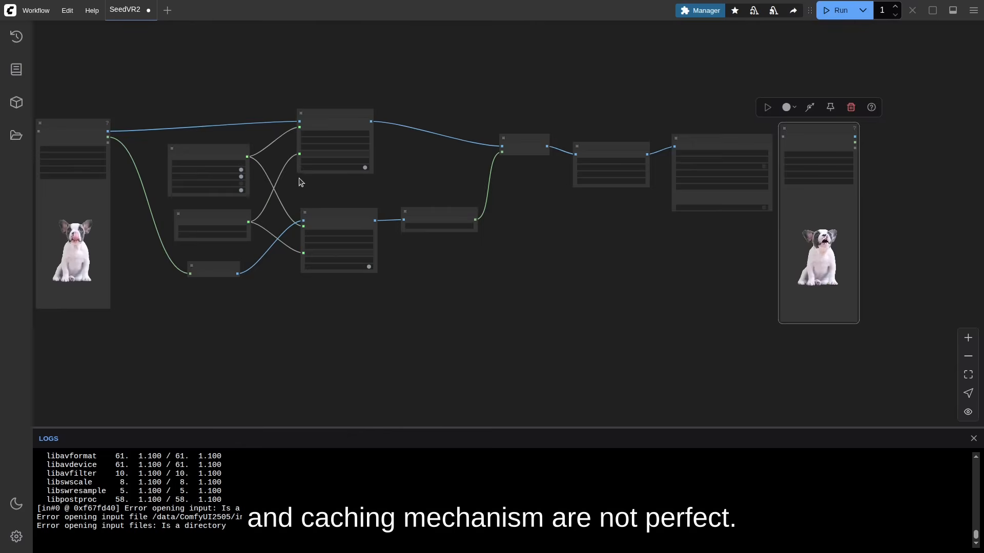
{"action": "scroll", "coordinate": [299, 186], "scroll_direction": "up", "scroll_amount": 6}
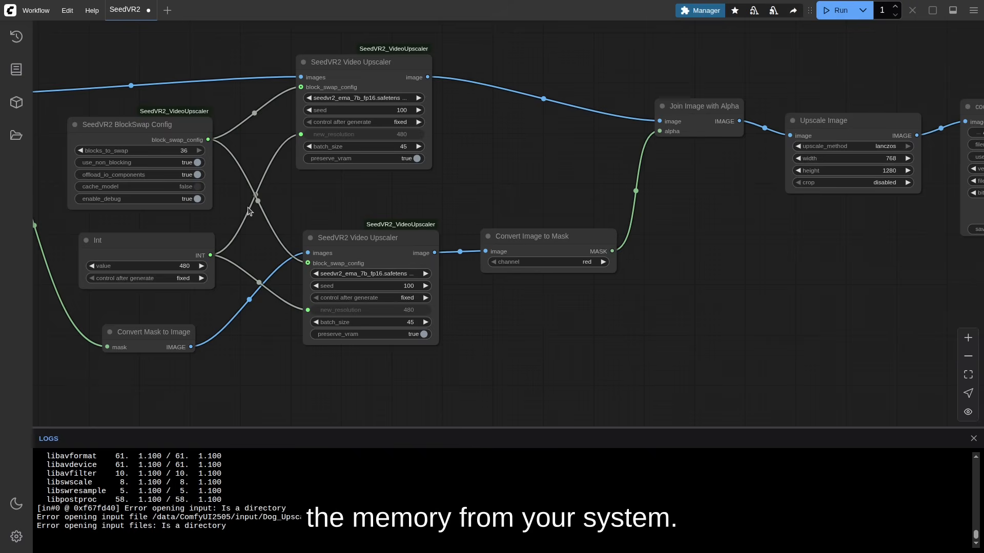
{"action": "scroll", "coordinate": [246, 206], "scroll_direction": "down", "scroll_amount": 5}
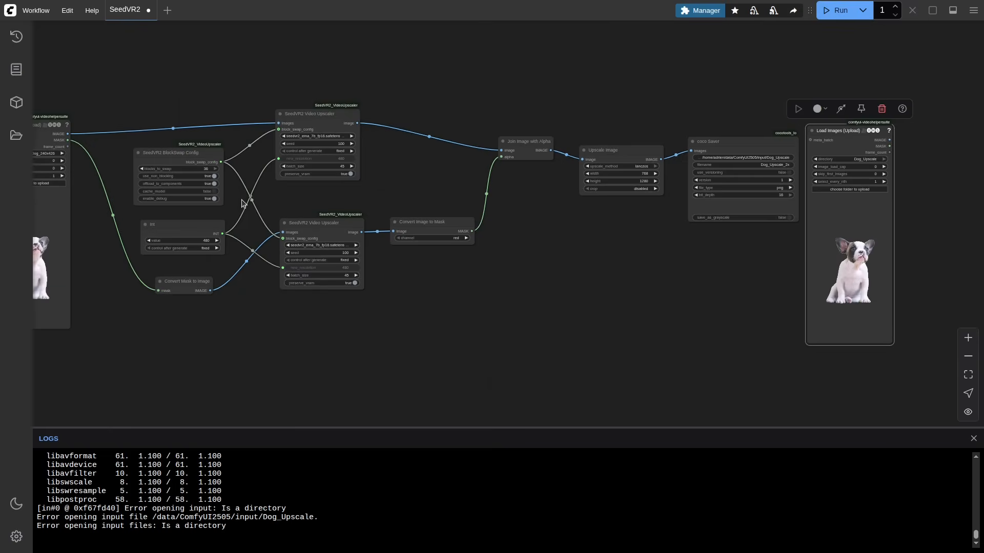